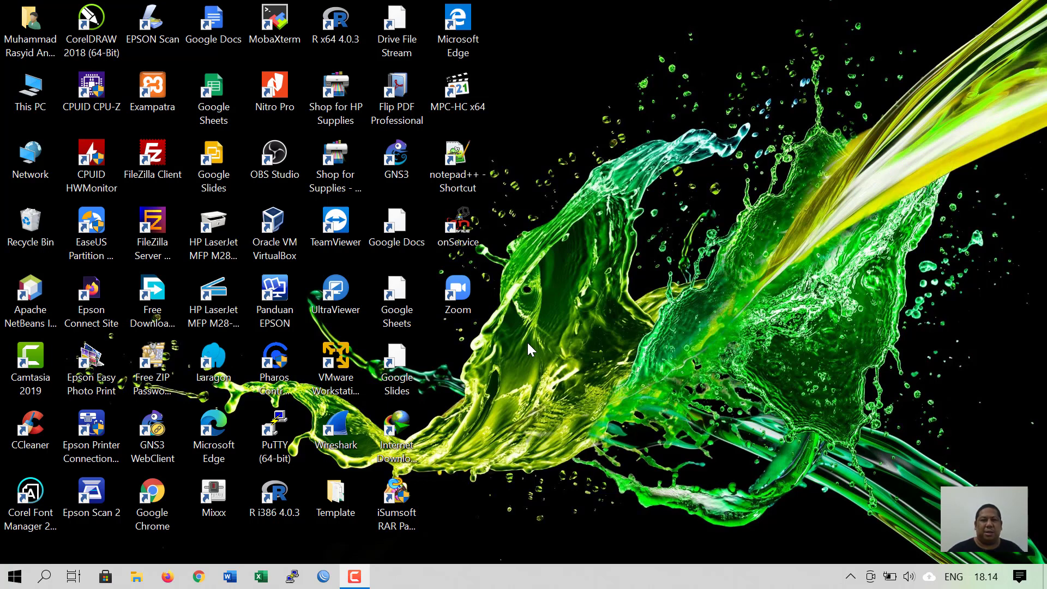
- Select various desktop shortcuts (Panduan EPSON, Zoom, Google Slides, Sheets), then clear the selection
left_click(275, 232)
left_click(279, 302)
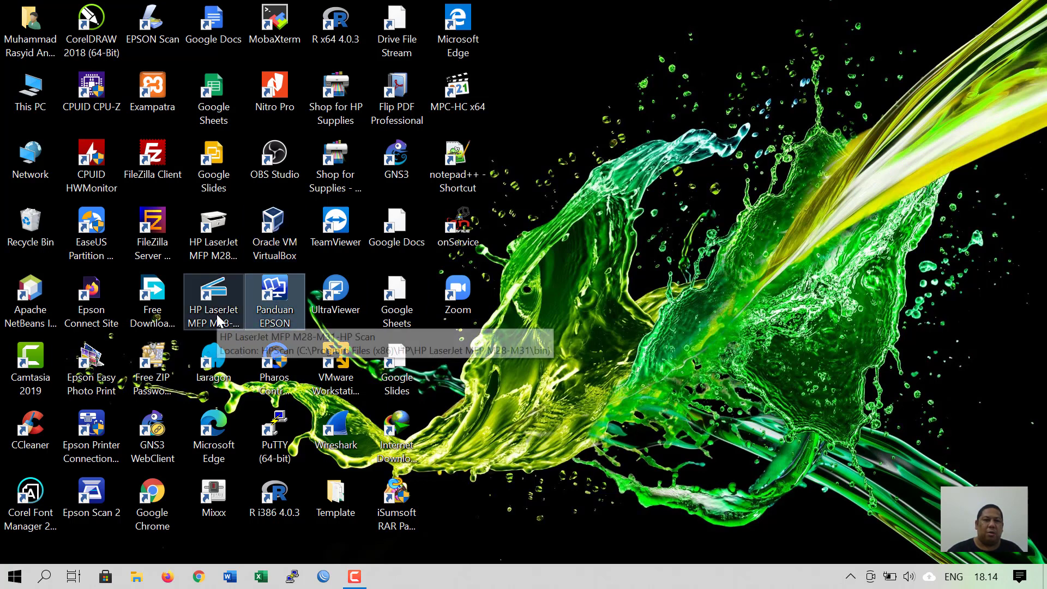
left_click(453, 309)
left_click(397, 377)
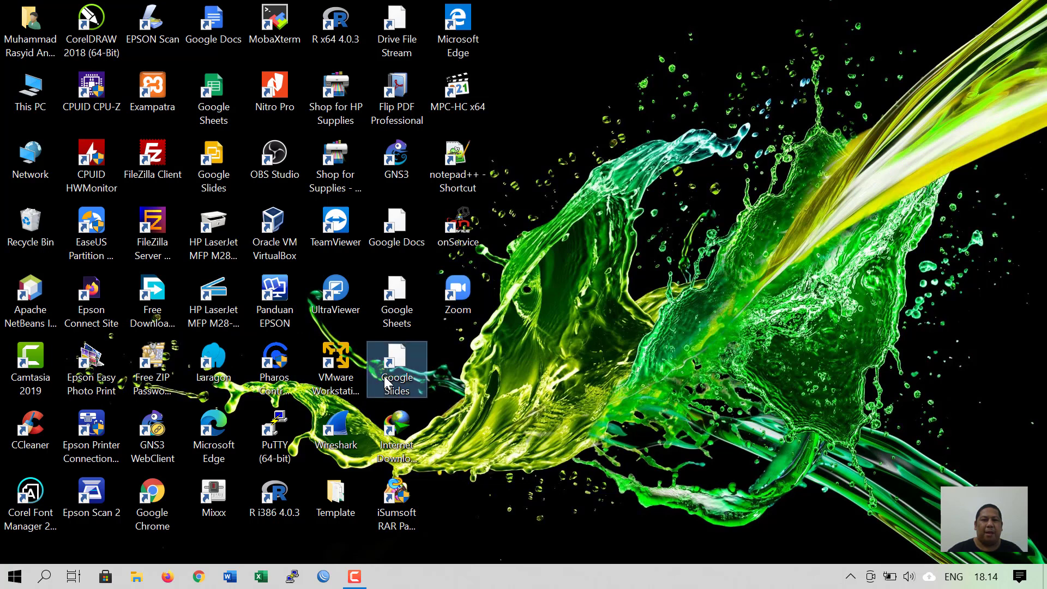
left_click(402, 279)
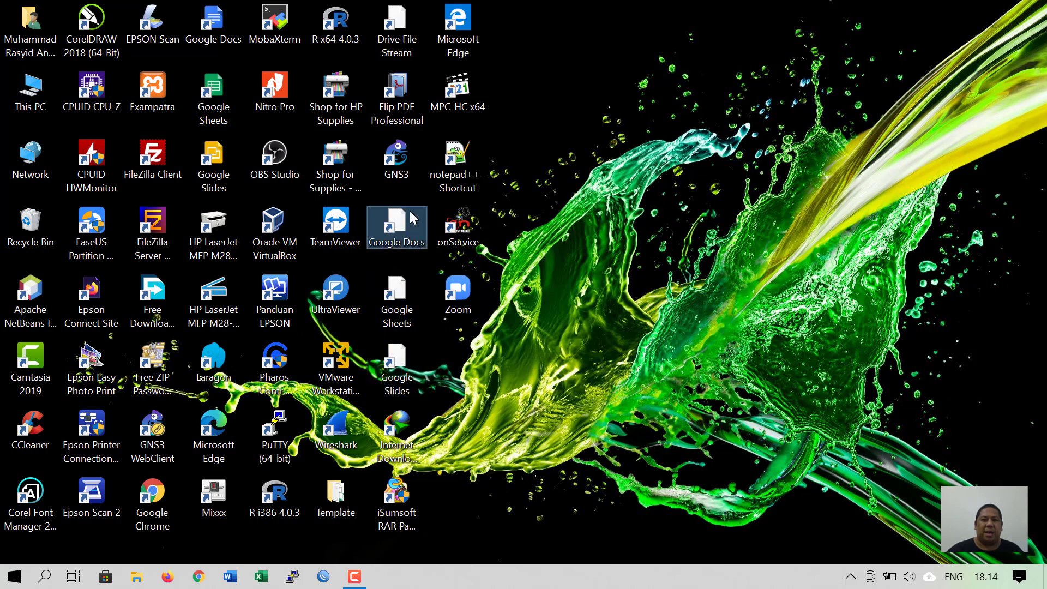
left_click_drag(560, 78, 248, 327)
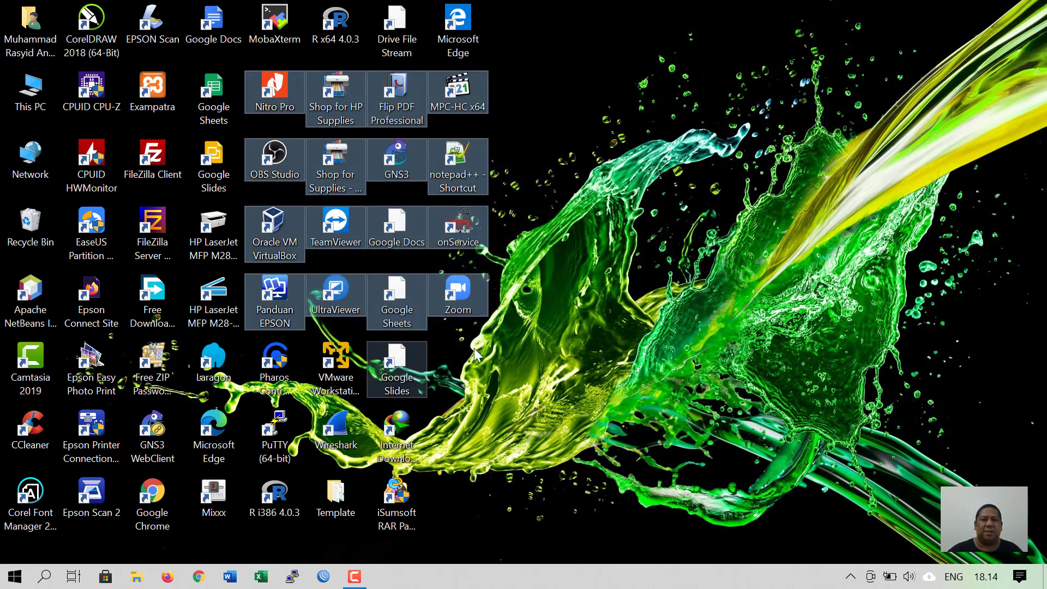
left_click(582, 347)
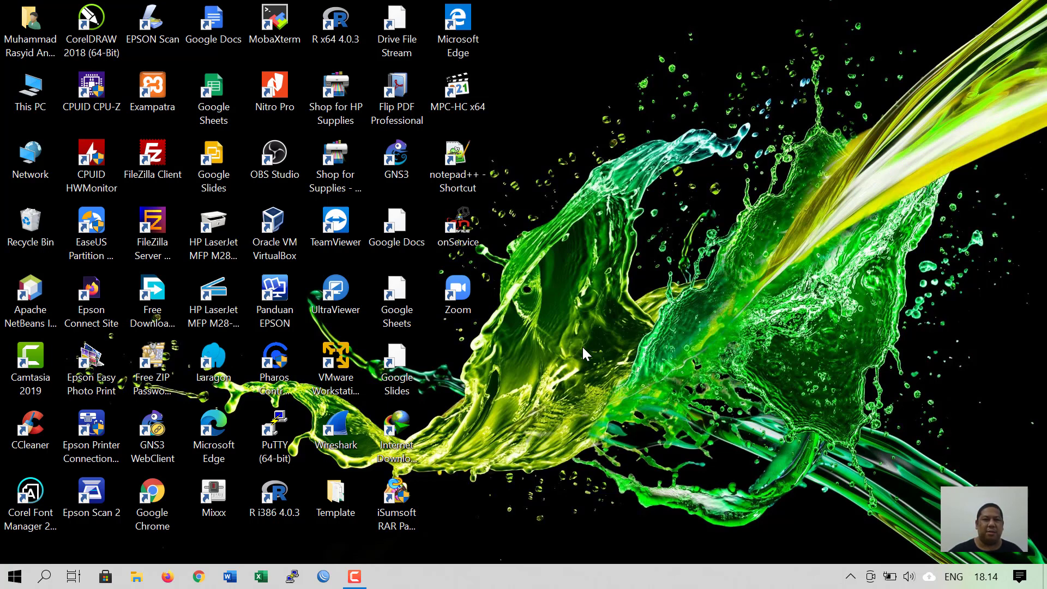
left_click_drag(570, 22, 6, 534)
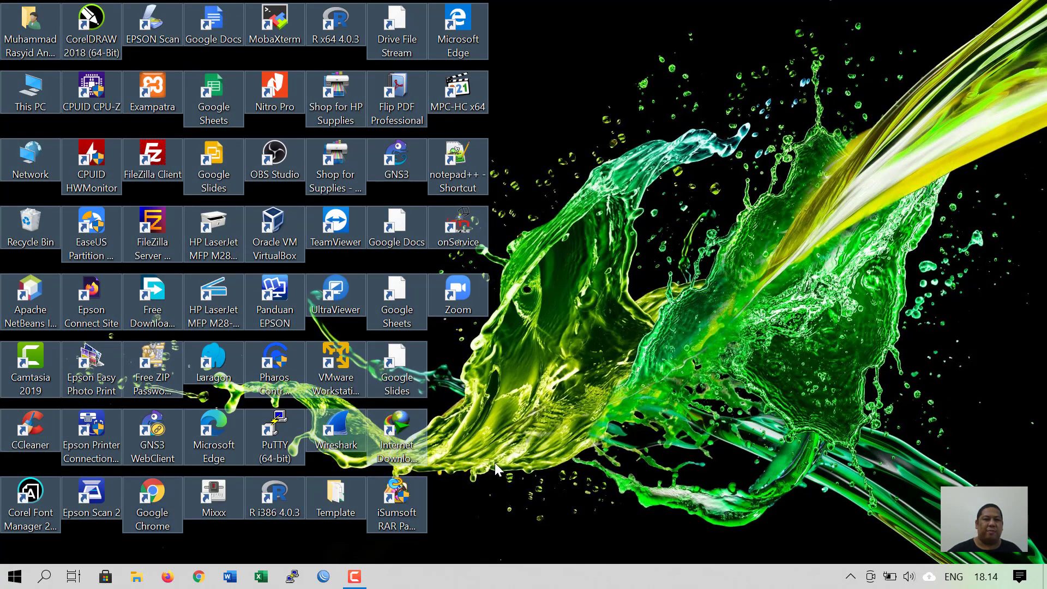
left_click(495, 463)
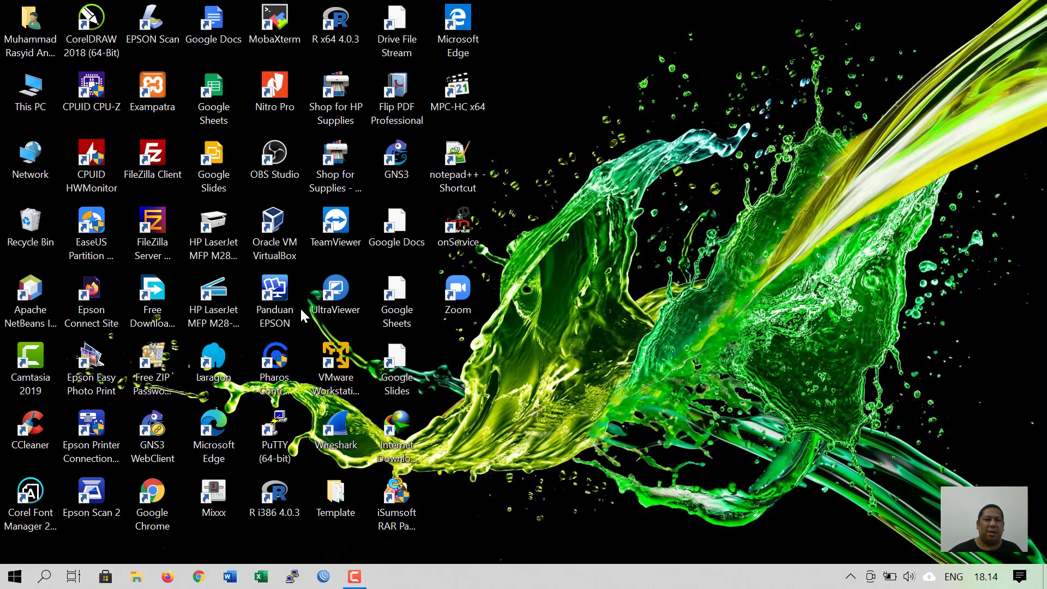
- Launch Oracle VM VirtualBox from its desktop shortcut and minimize the Manager window
left_click(276, 256)
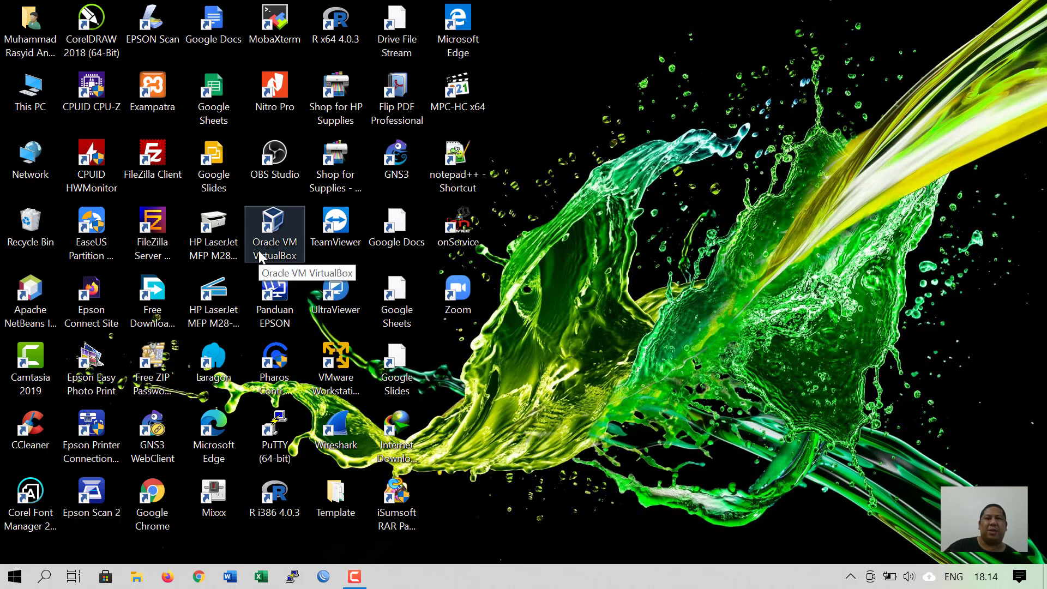
left_click(322, 381)
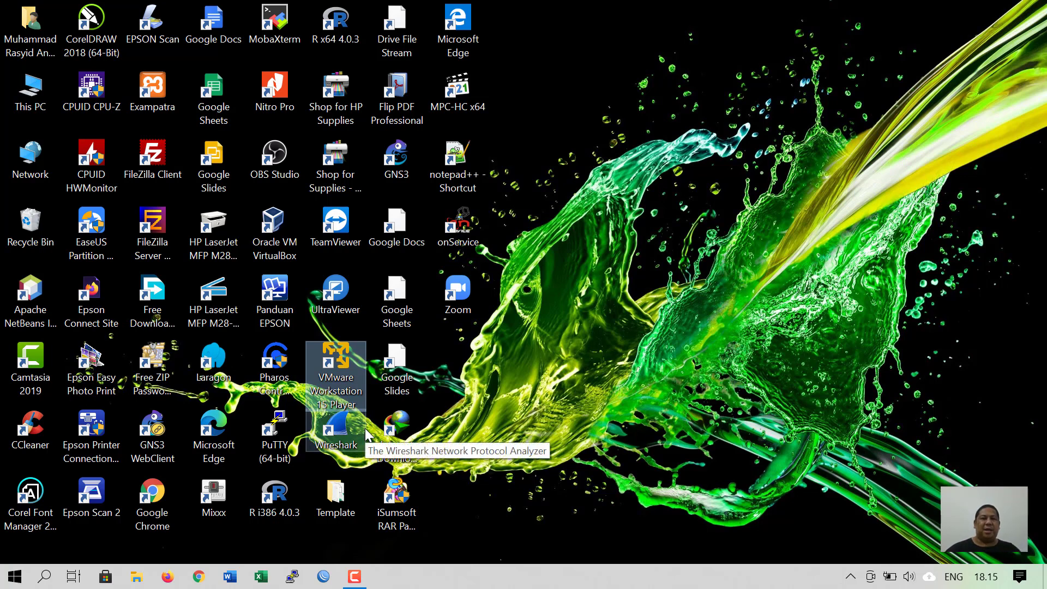
left_click(653, 387)
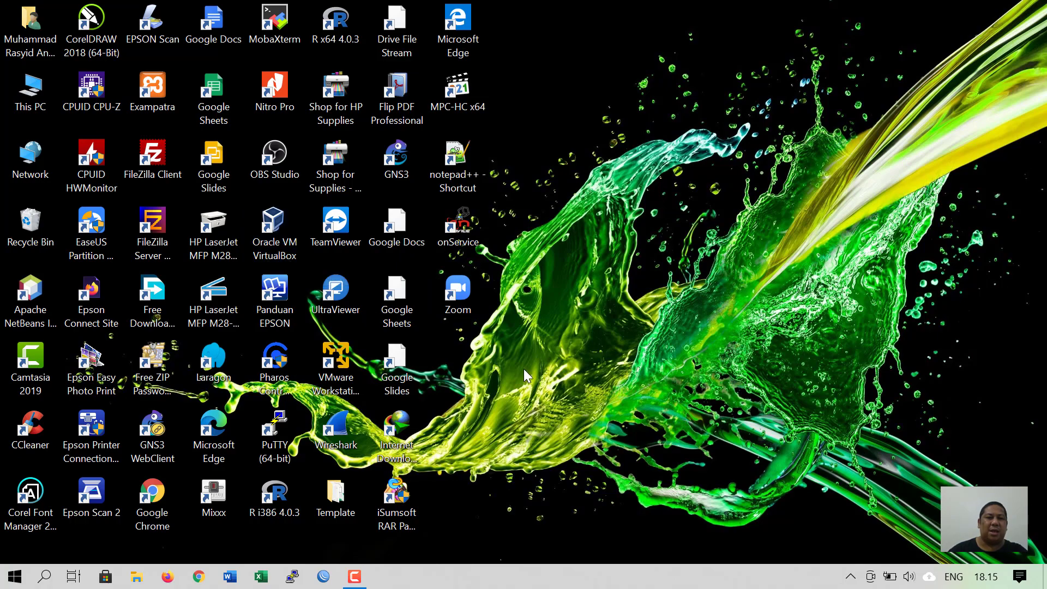
double_click(254, 242)
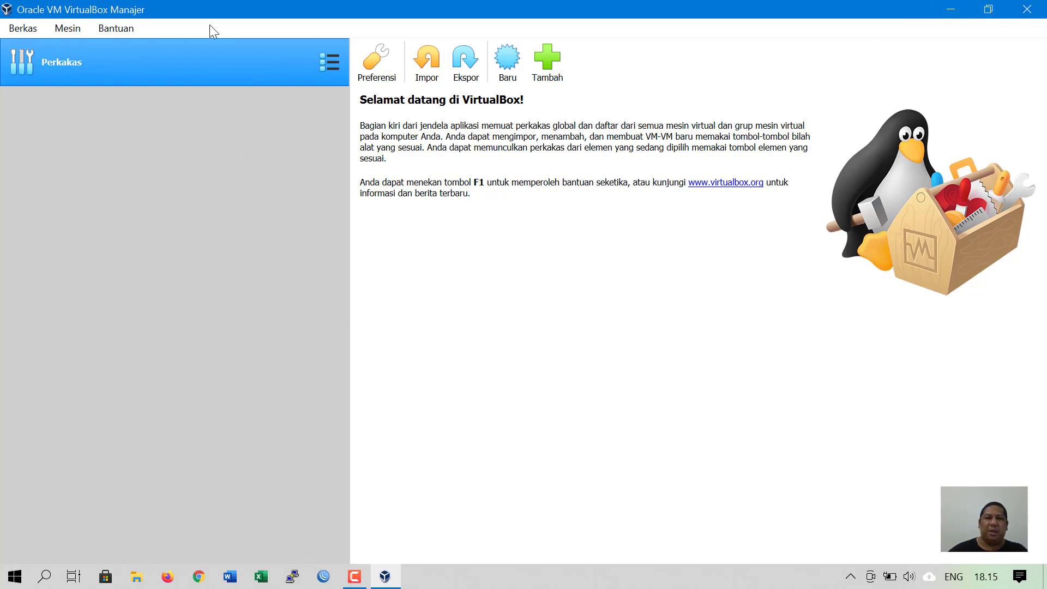
left_click(953, 8)
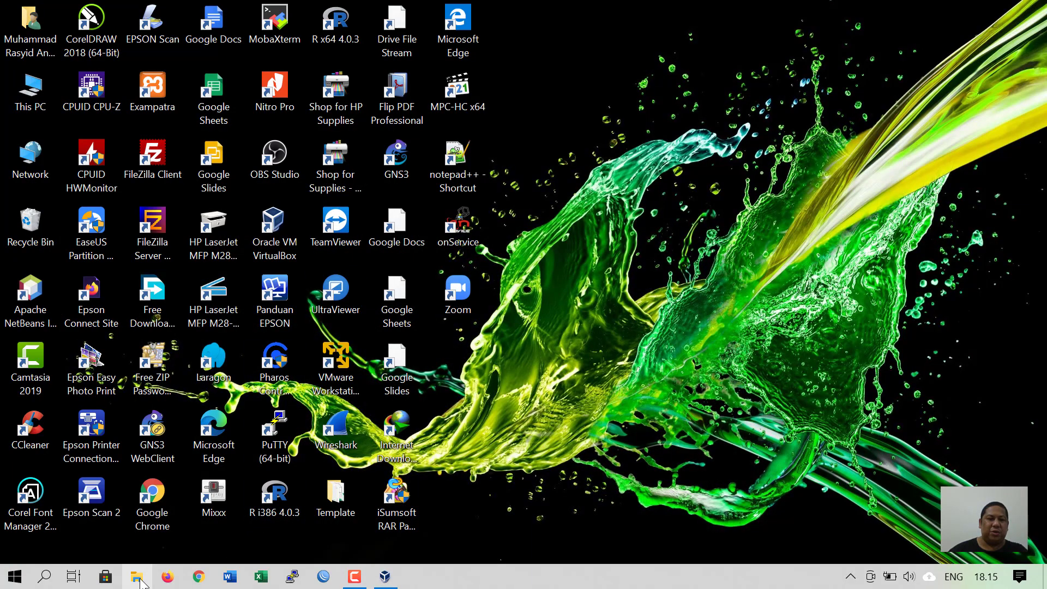
- Open File Explorer maximized at D:\Aplikasi\OS\Linux\Debian
left_click(137, 577)
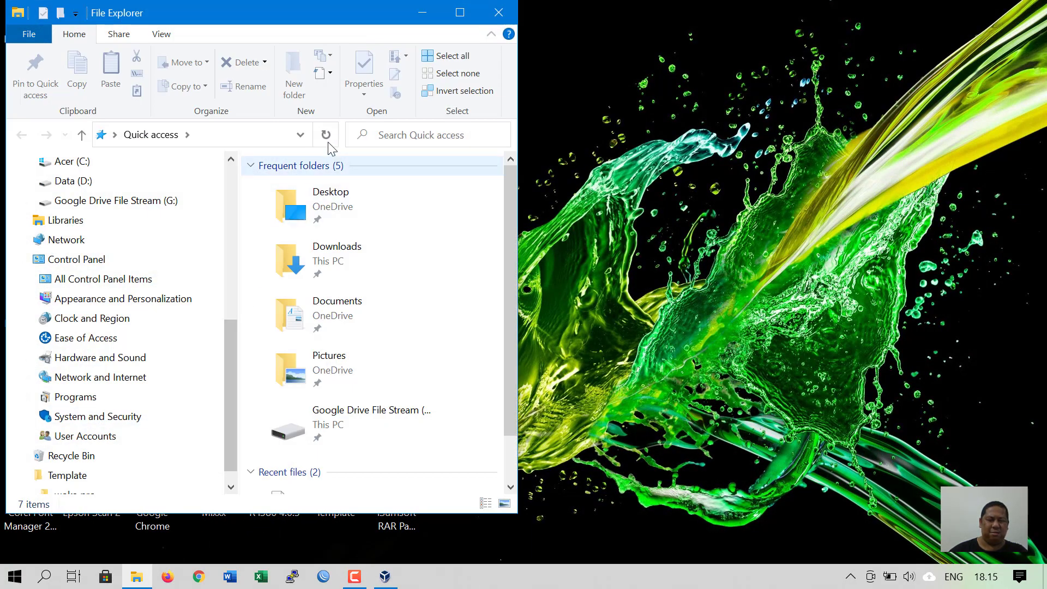
double_click(387, 2)
double_click(384, 12)
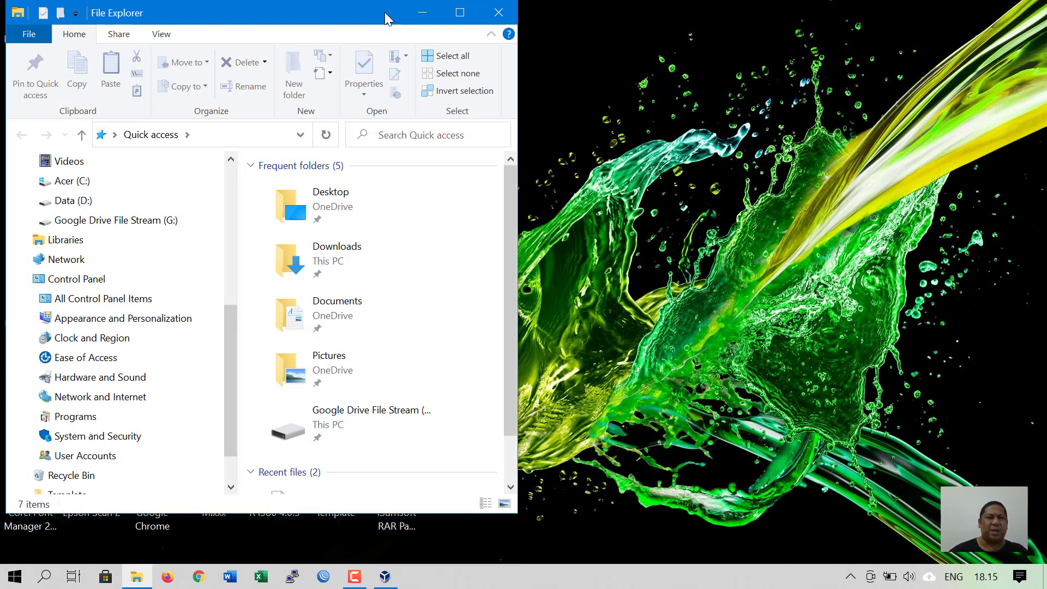
left_click(460, 12)
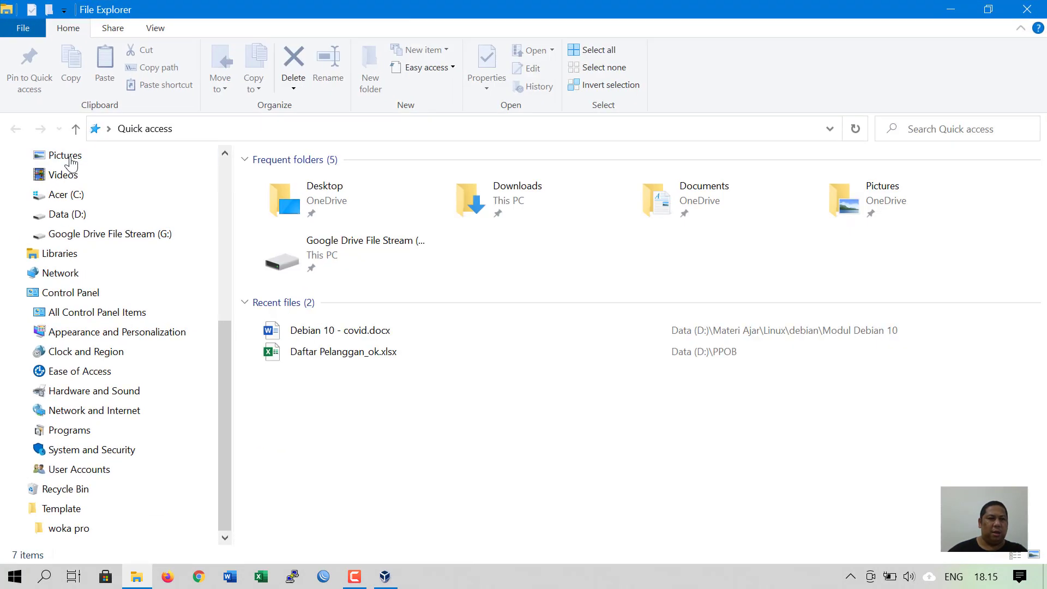
left_click(49, 218)
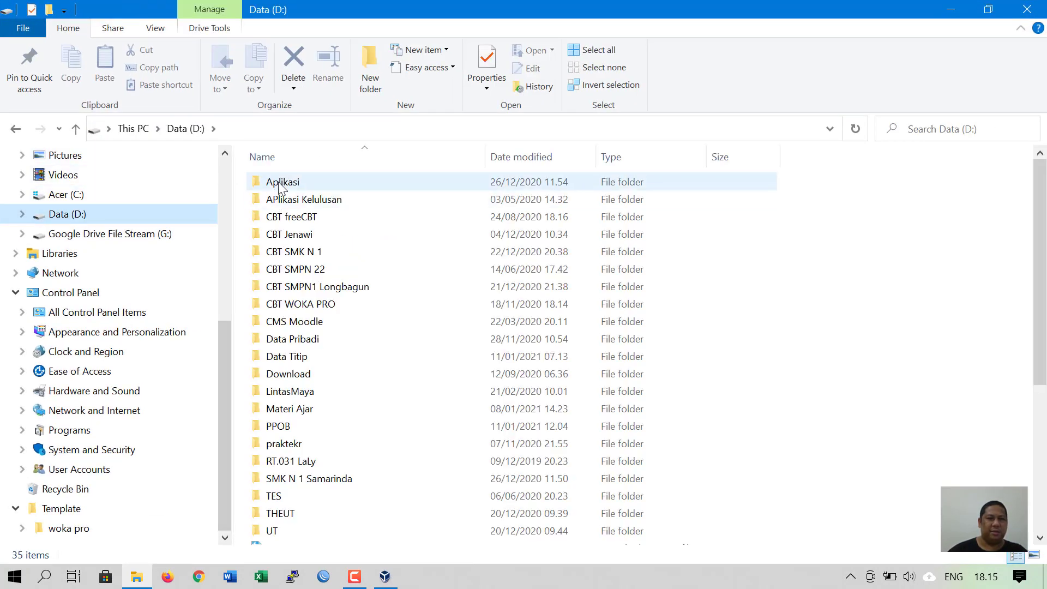
double_click(279, 185)
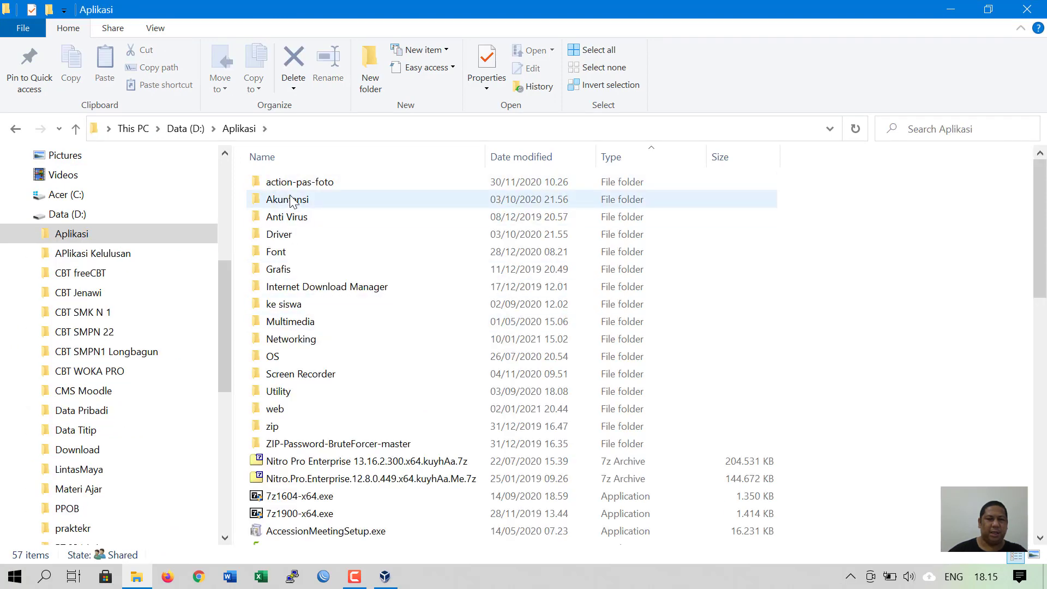
left_click(275, 360)
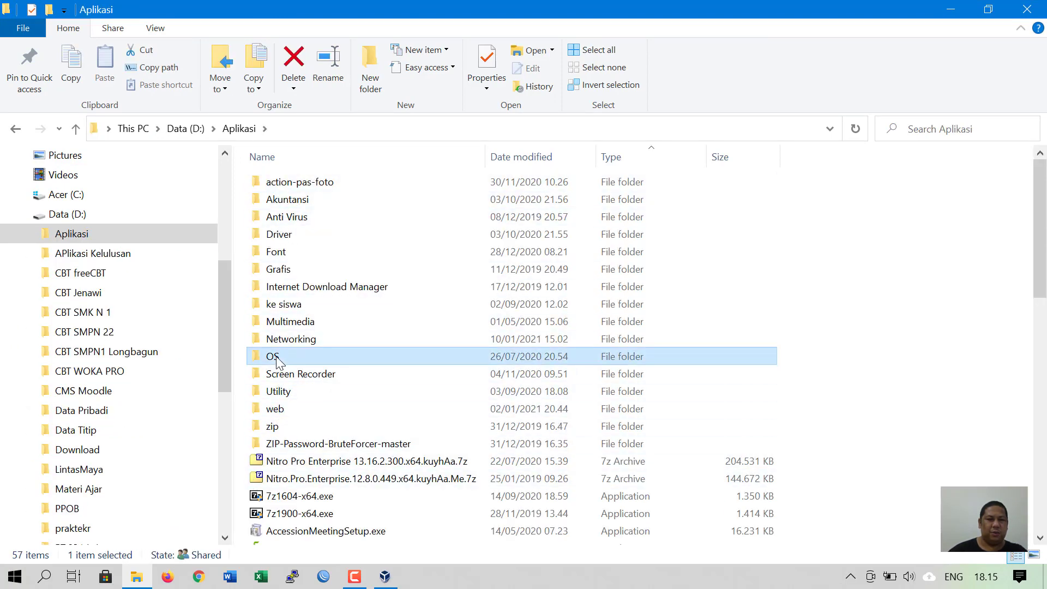
double_click(275, 360)
double_click(283, 186)
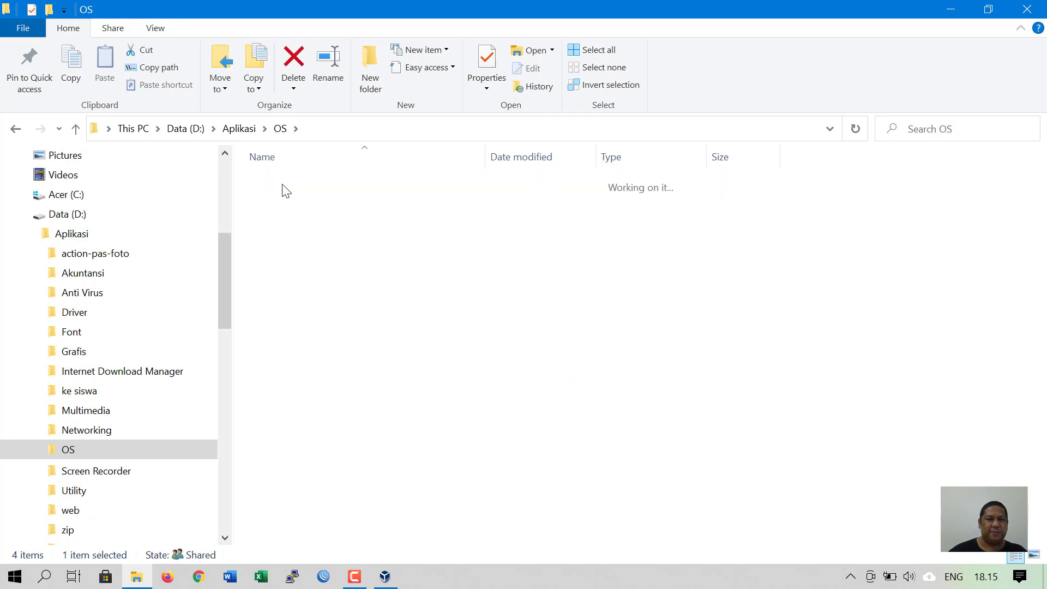
double_click(281, 201)
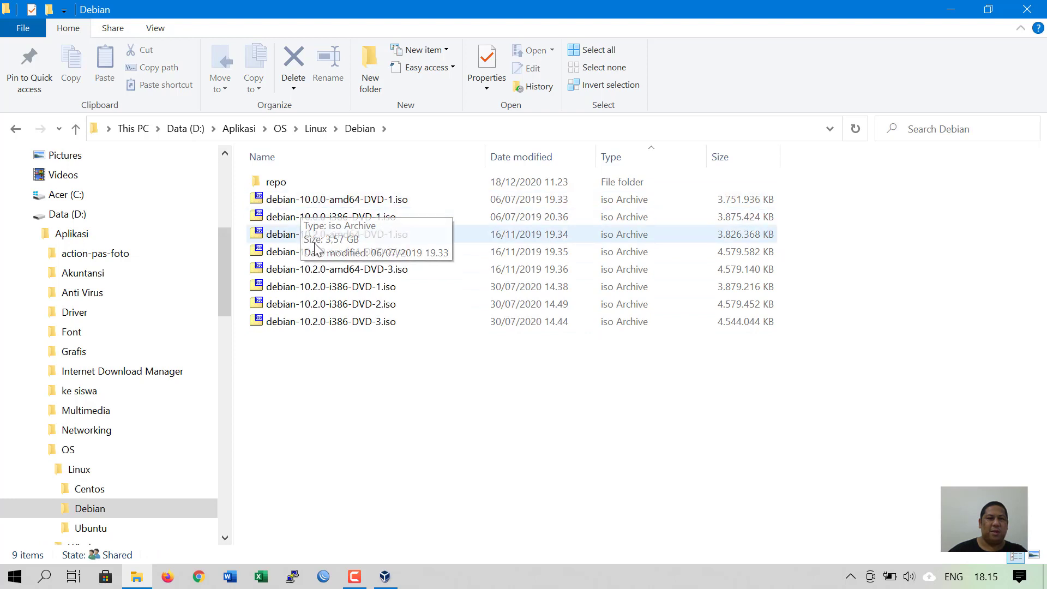
- Review the debian-10.2.0 amd64 and i386 DVD ISO images, then minimize File Explorer
left_click(333, 234)
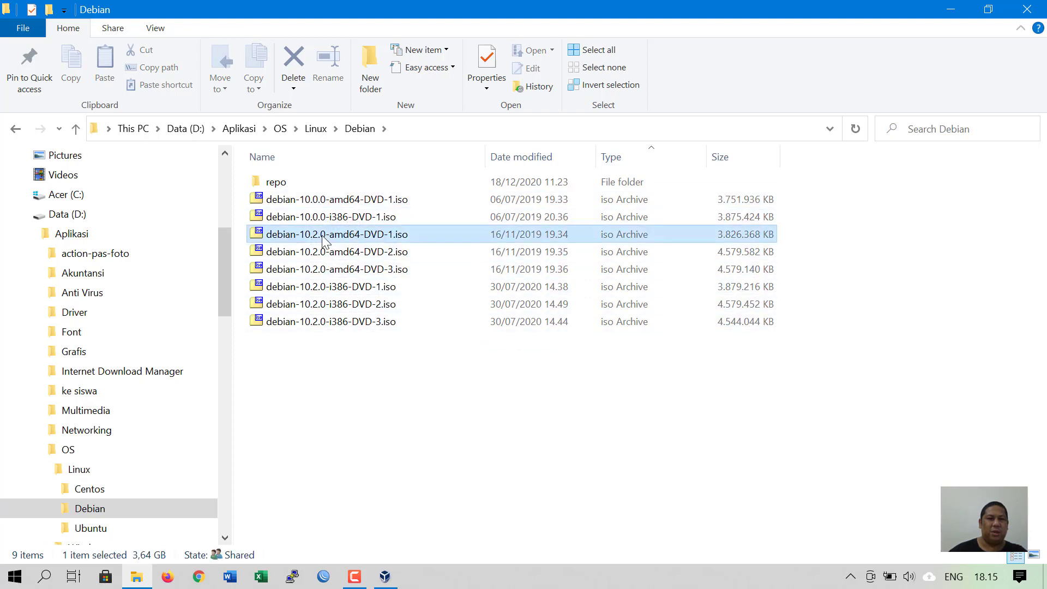
left_click(322, 269)
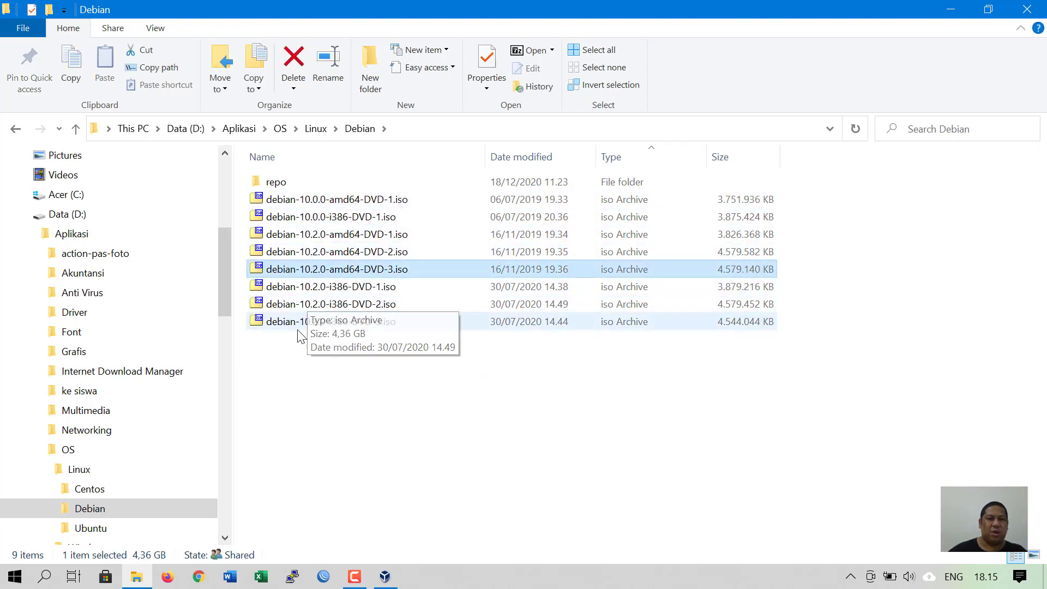
left_click(304, 359)
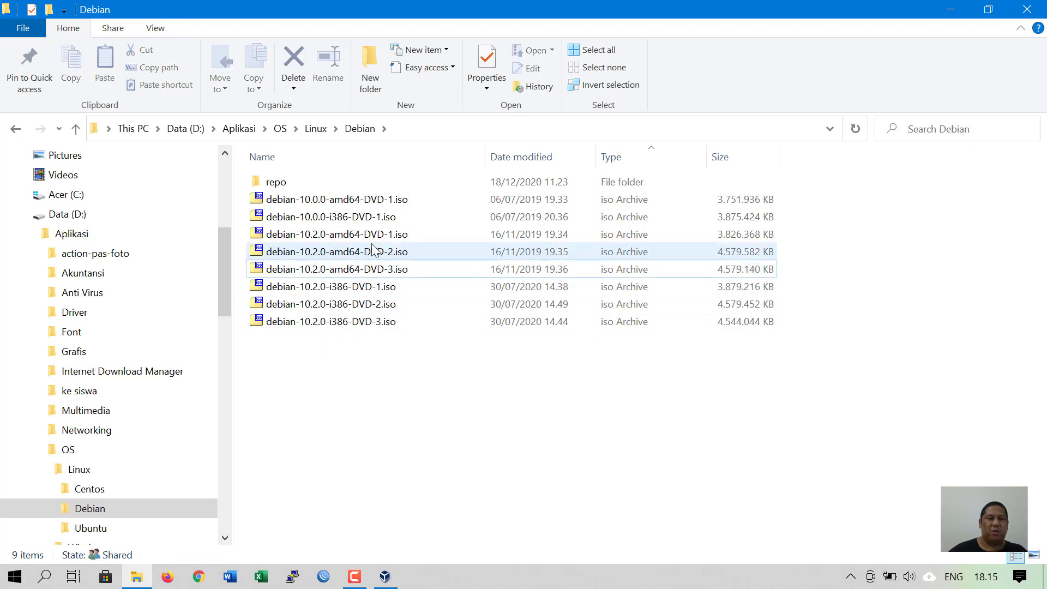
left_click(356, 236)
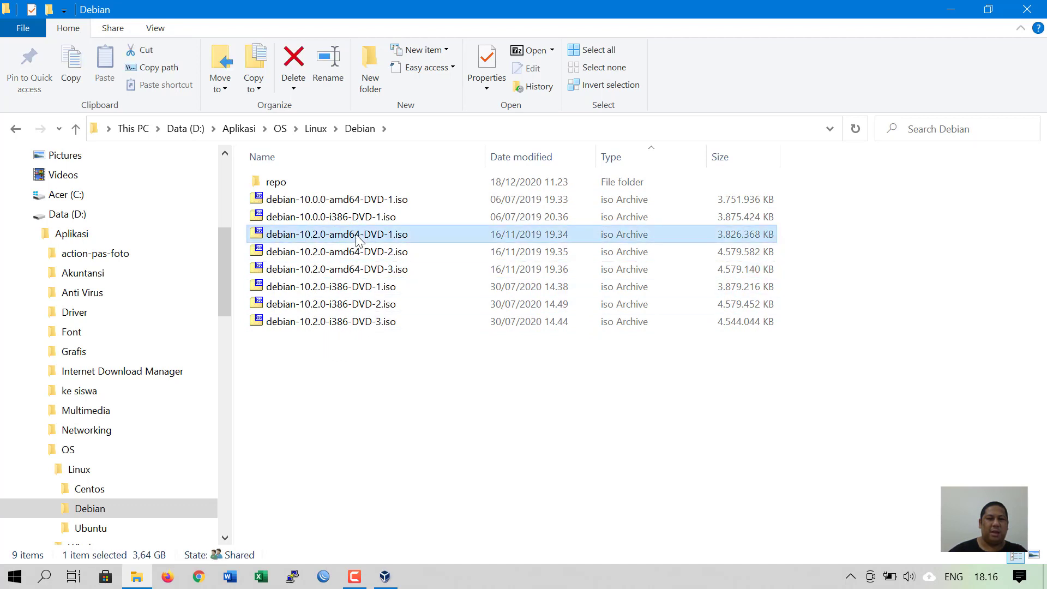
left_click(341, 289)
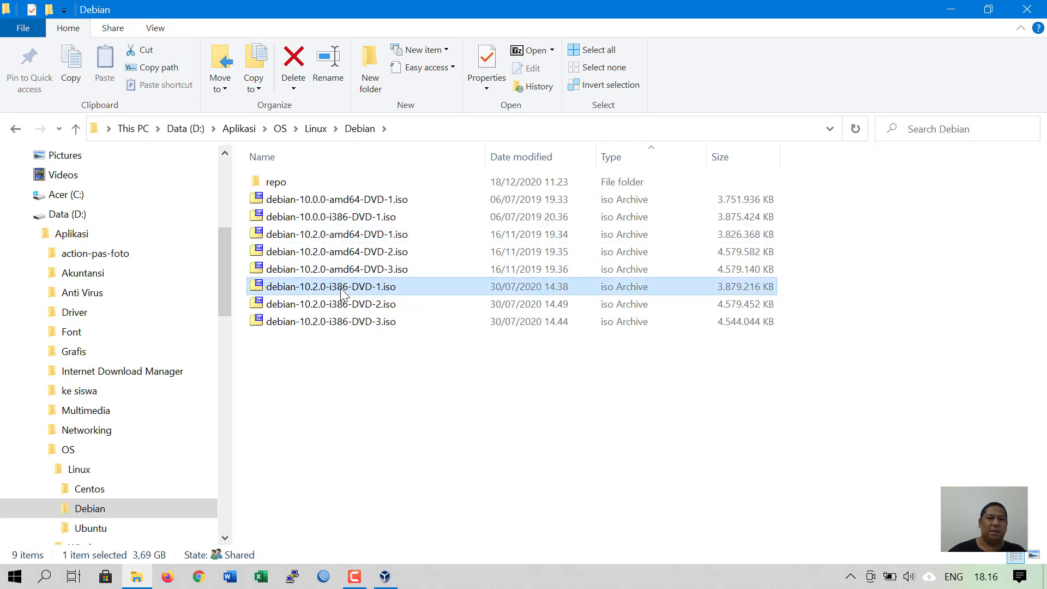
left_click(345, 306)
left_click(345, 322)
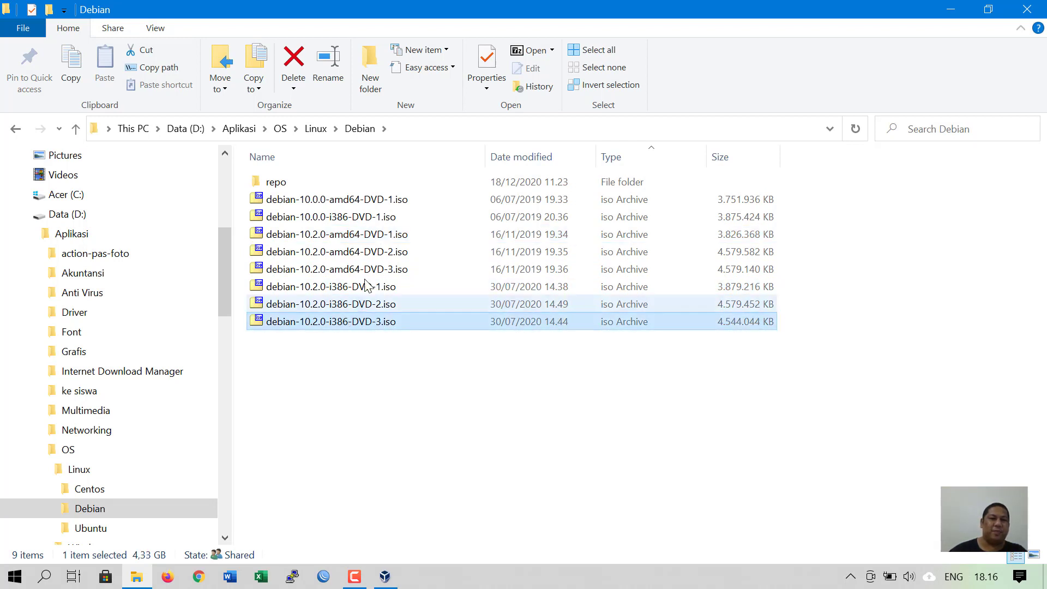
left_click(376, 253)
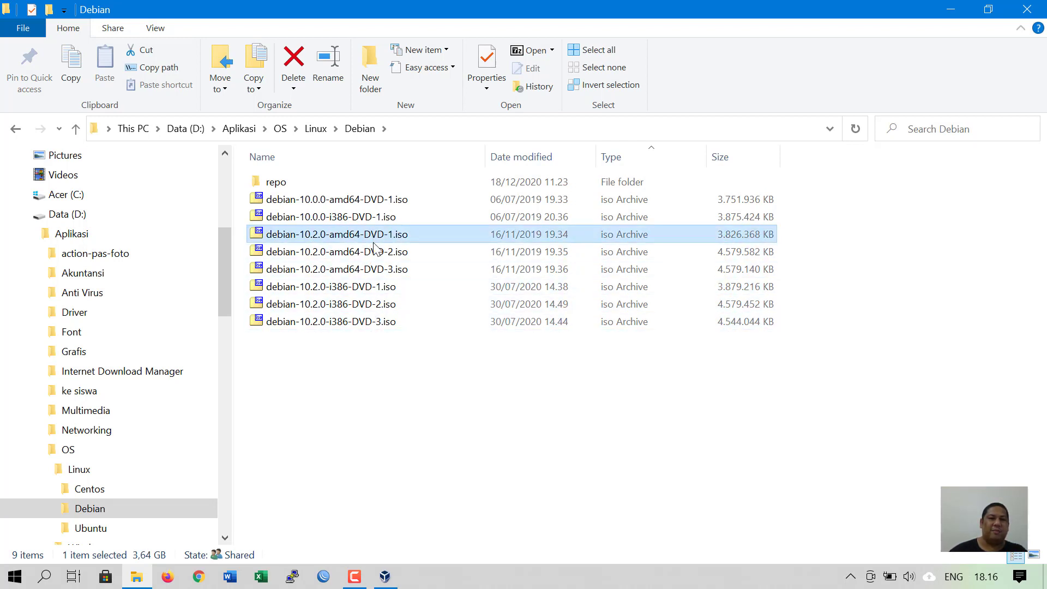
left_click(377, 269)
left_click(381, 254)
left_click(384, 235)
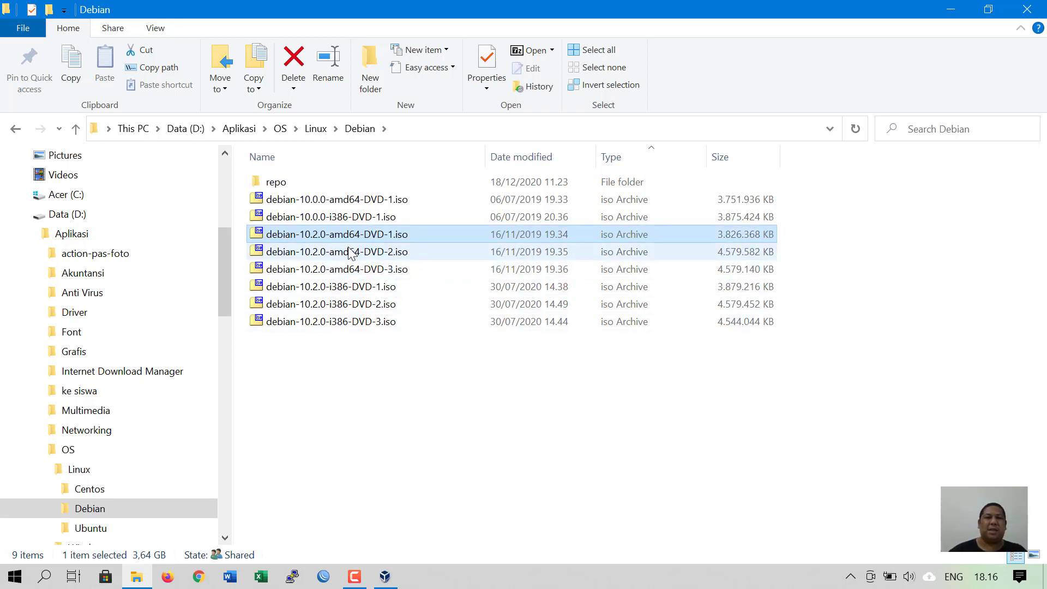
left_click(346, 288)
left_click(333, 307)
left_click(327, 325)
left_click(386, 399)
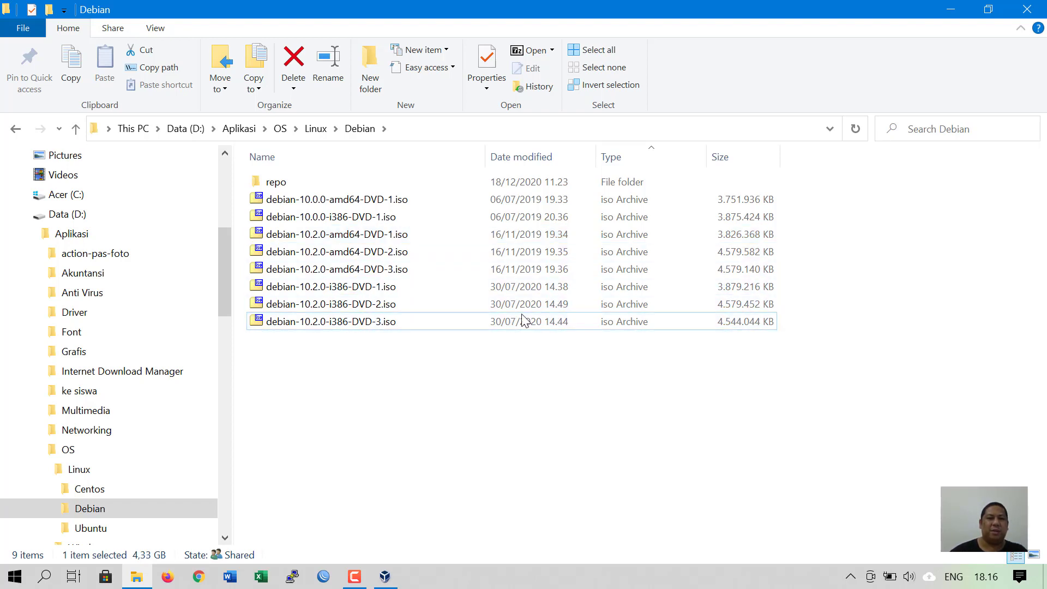
left_click(956, 7)
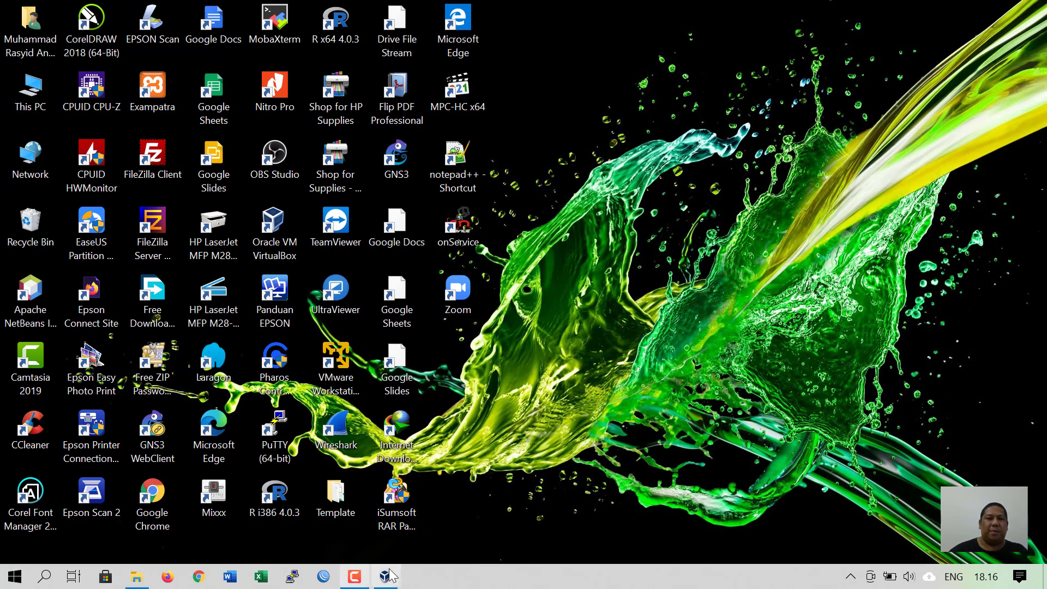
- Restore VirtualBox and start a new virtual machine named Debian11TKJ
left_click(390, 570)
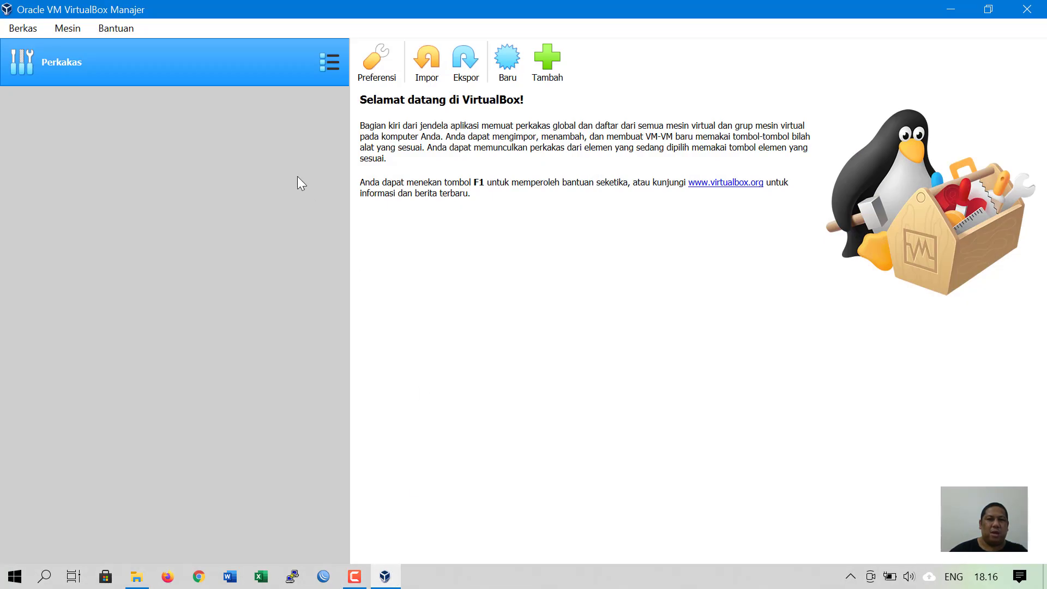
left_click(510, 62)
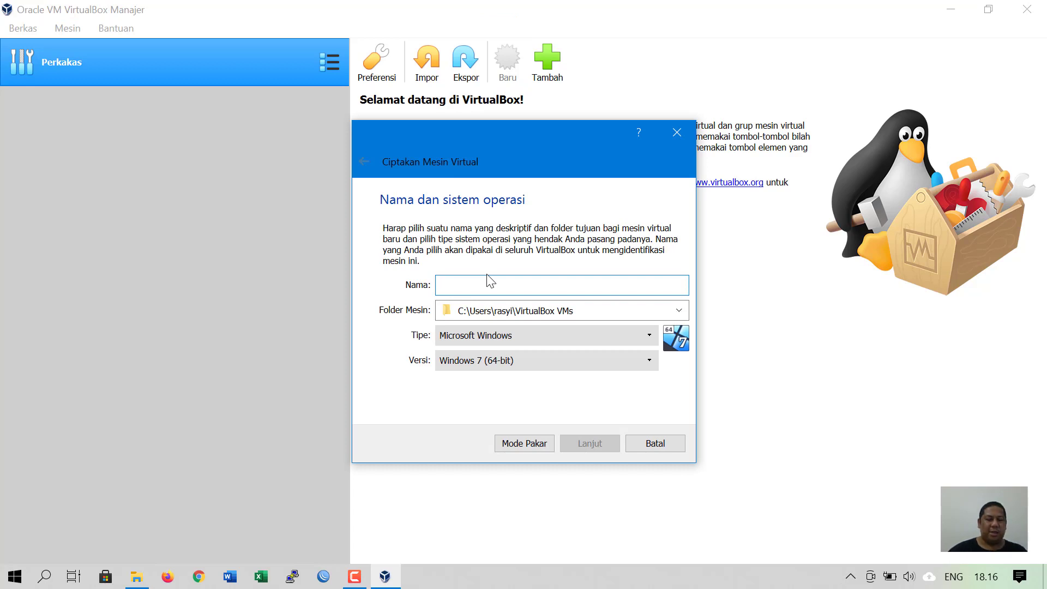
type("Deb")
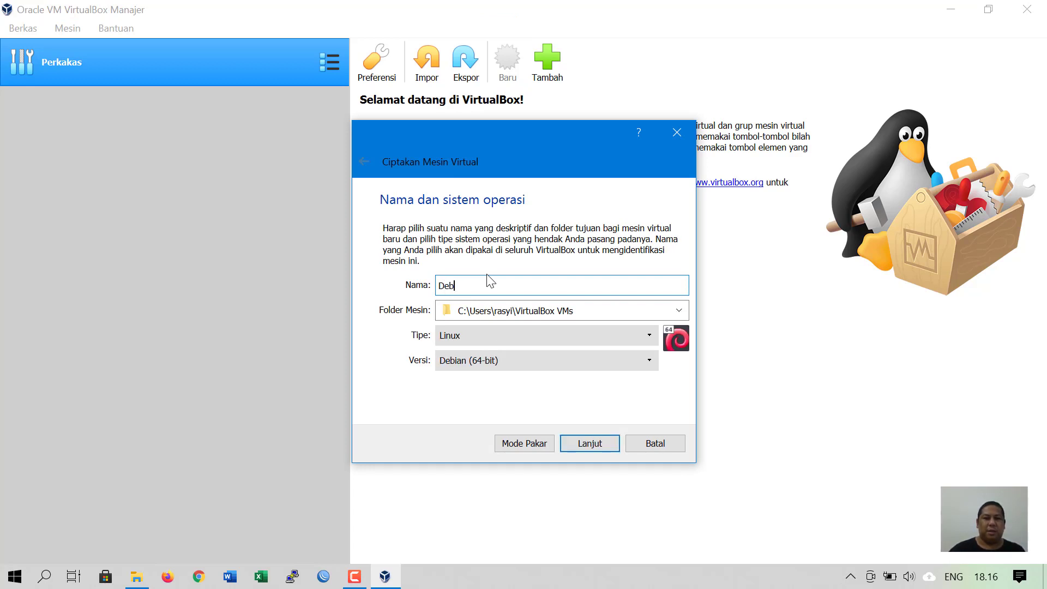
type("ian11TKJ")
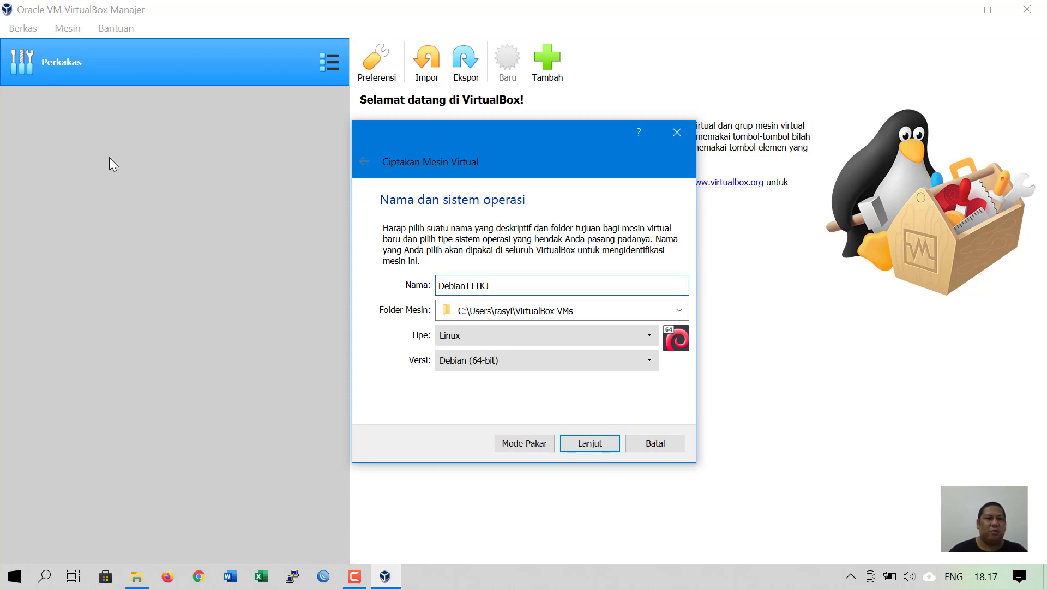
left_click(501, 285)
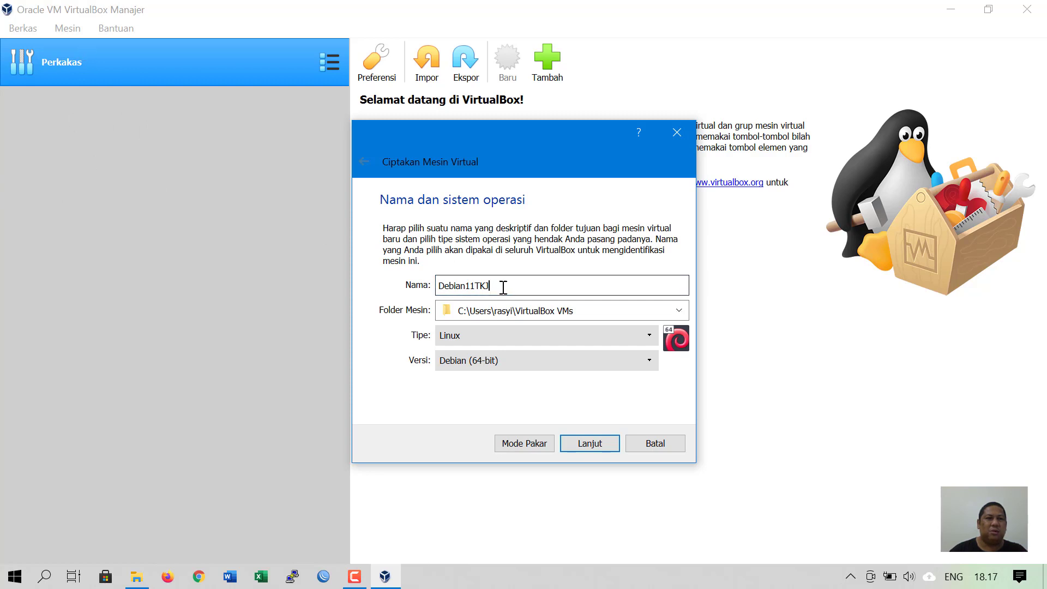
left_click_drag(448, 286, 492, 284)
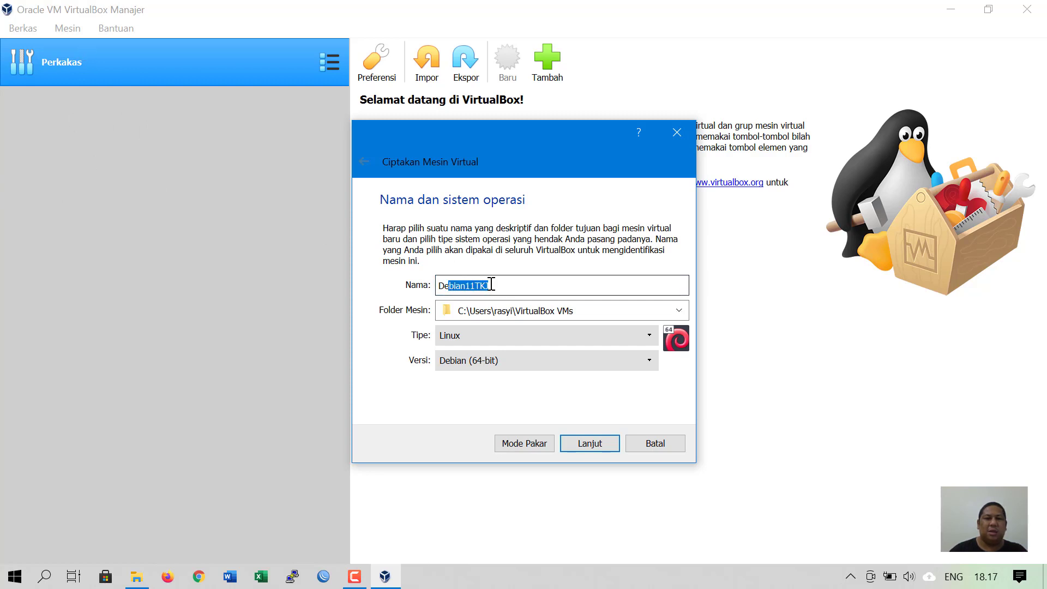
left_click(521, 286)
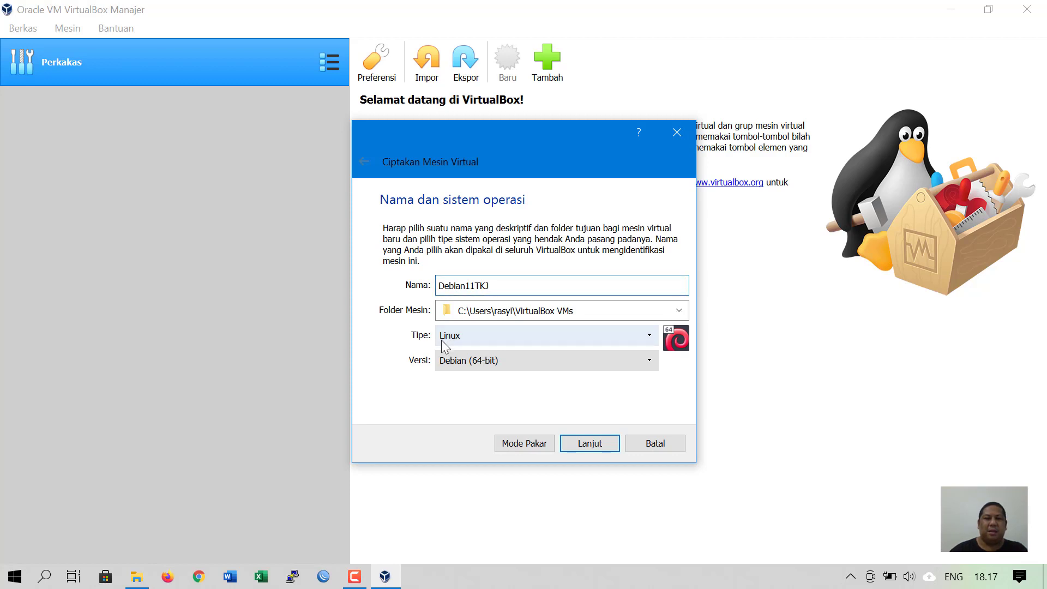
- Keep type Linux and version Debian (64-bit), then continue to the memory step
left_click(506, 343)
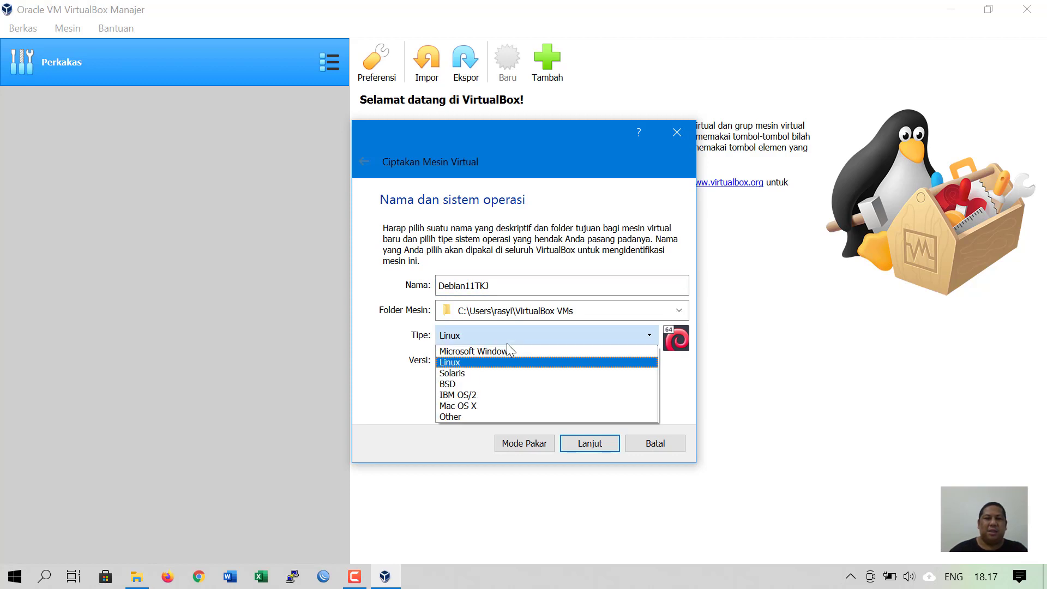
left_click(480, 363)
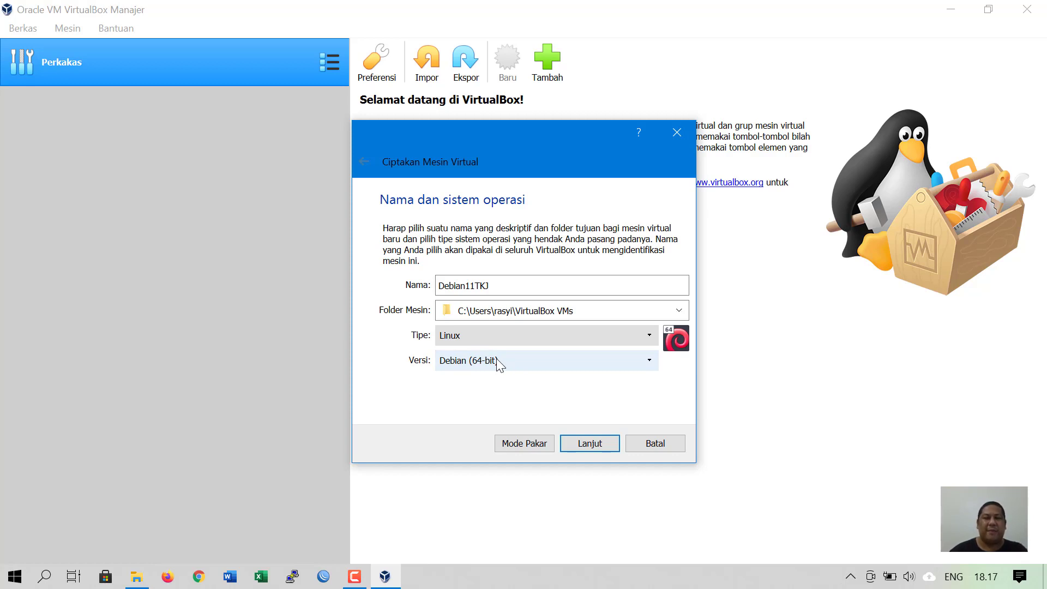
left_click(497, 364)
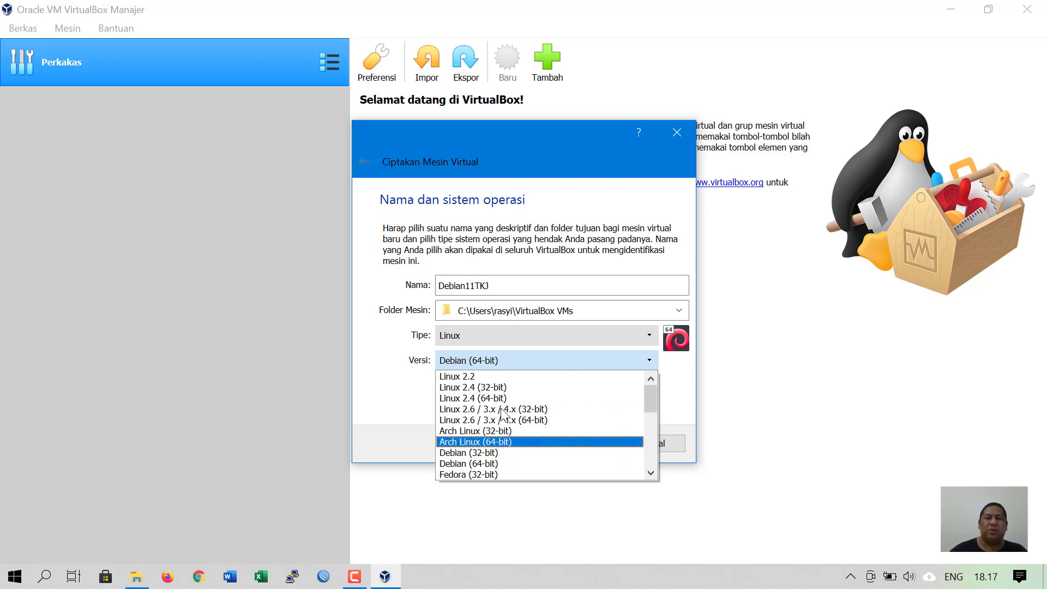
left_click(473, 464)
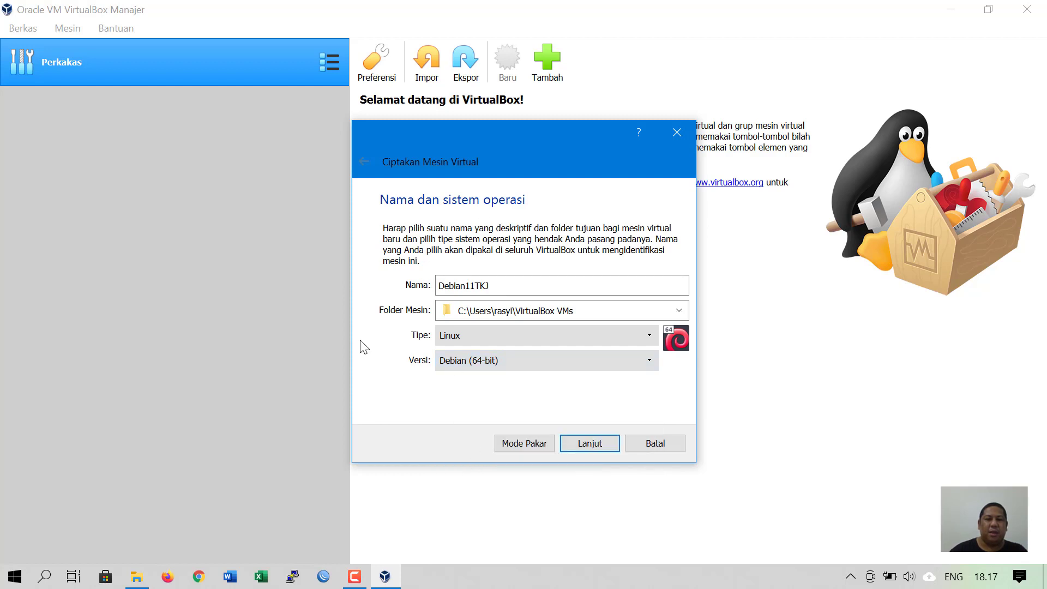
left_click(591, 445)
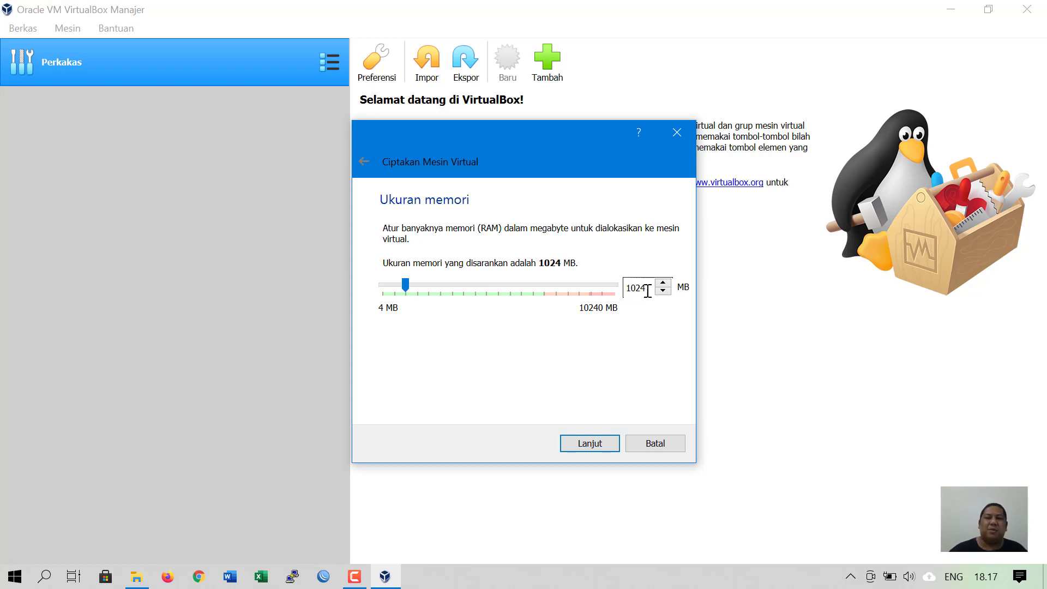
- Select the suggested 1024 MB memory value and open Task Manager from the taskbar
left_click_drag(649, 287, 624, 287)
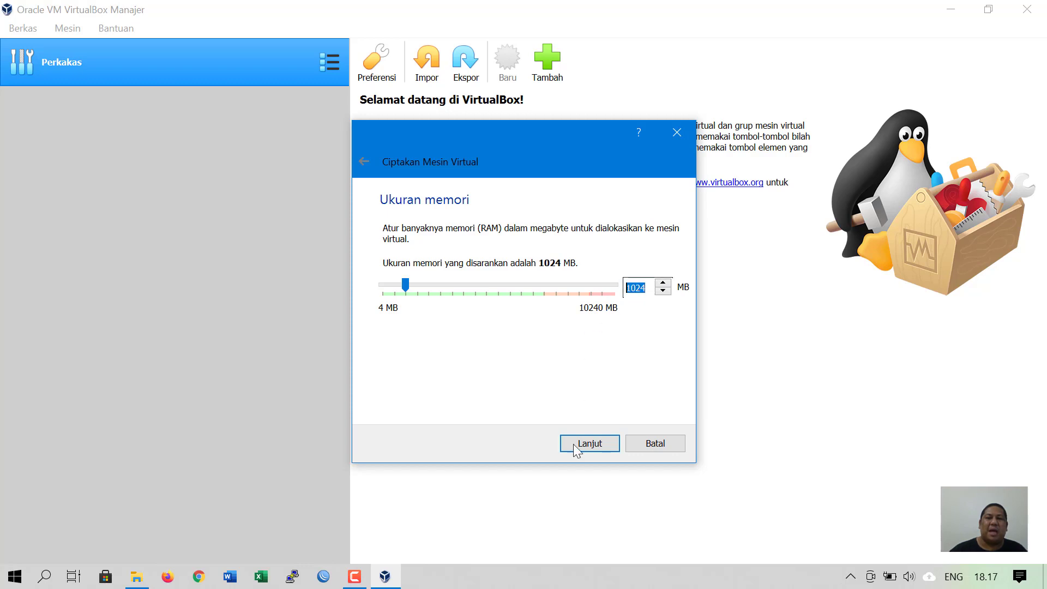
right_click(567, 577)
left_click(593, 506)
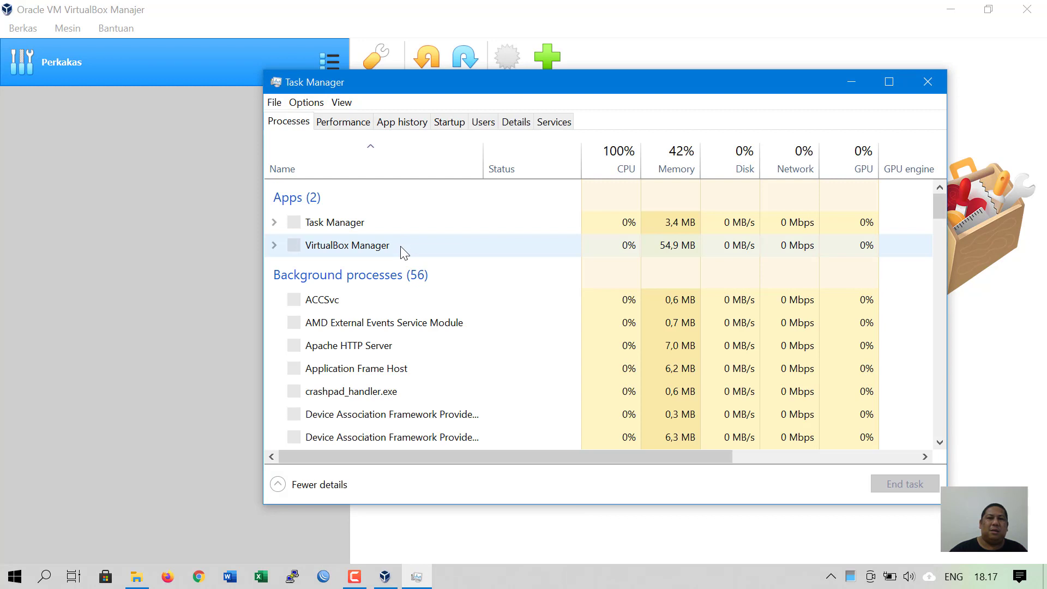
- View the host's 12,0 GB memory on Task Manager's Performance page, then close it
left_click(340, 124)
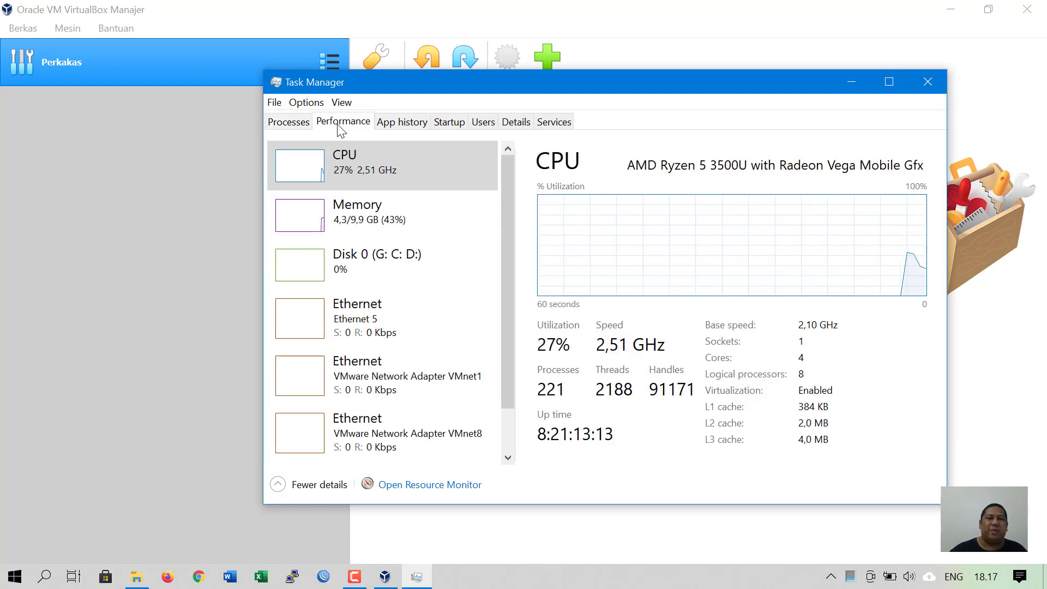
left_click(431, 232)
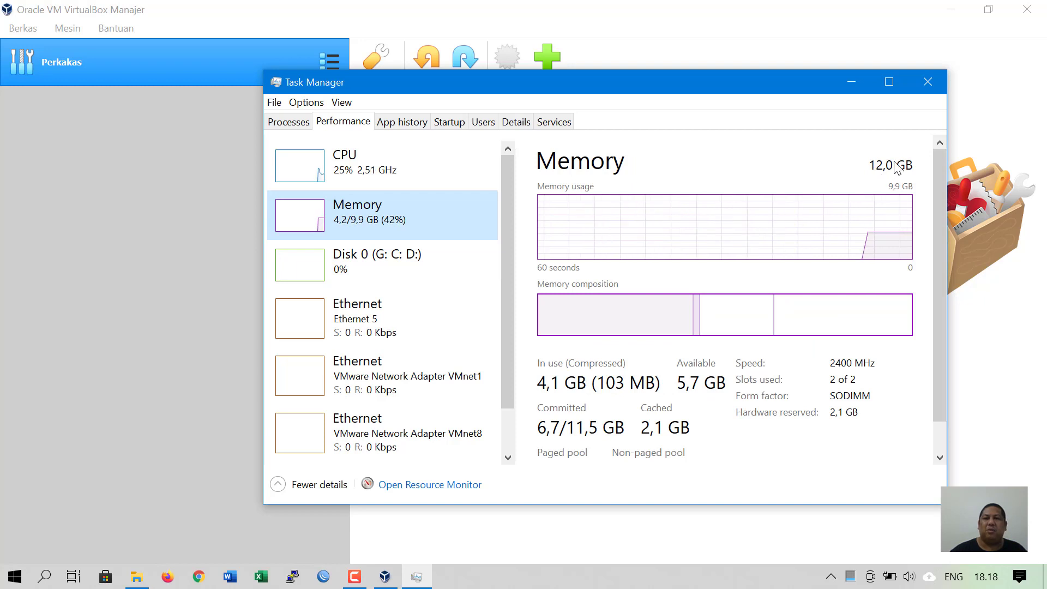
left_click(927, 81)
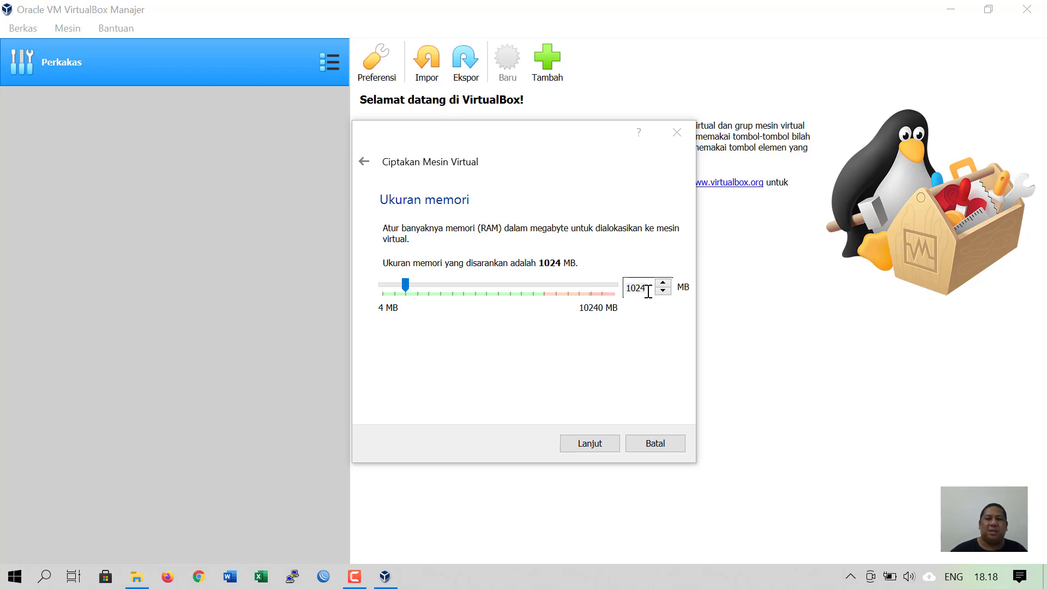
- Replace the memory value with 2048 MB and proceed to the hard disk step
left_click_drag(648, 290, 572, 305)
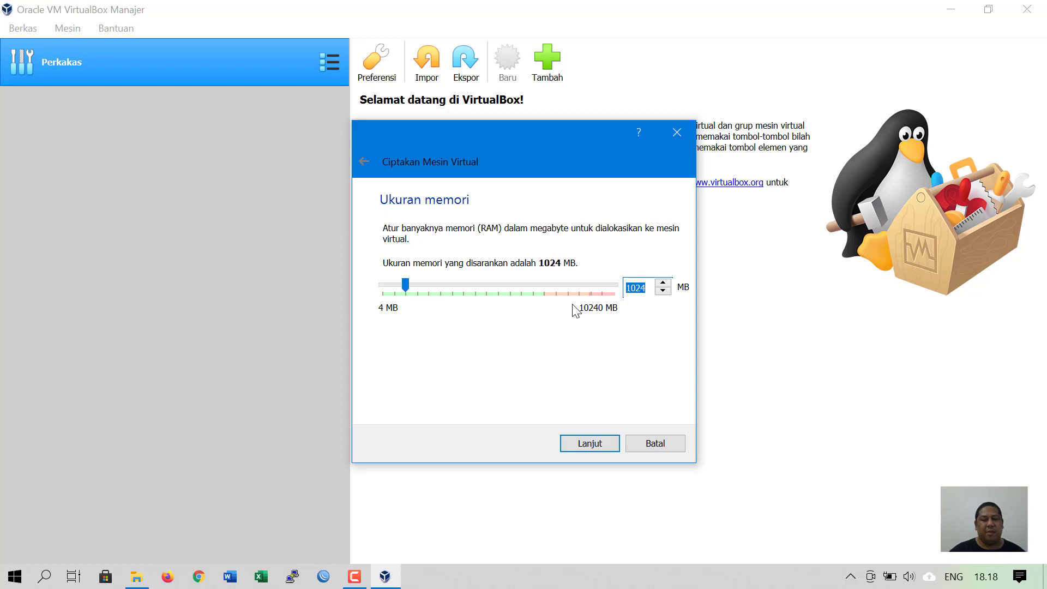
type("20")
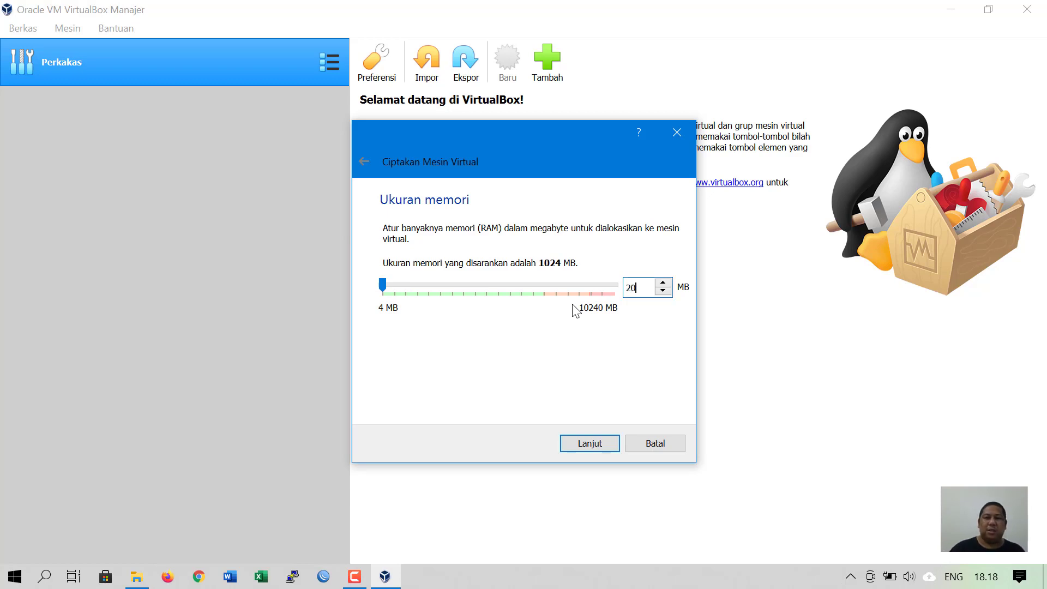
type("48")
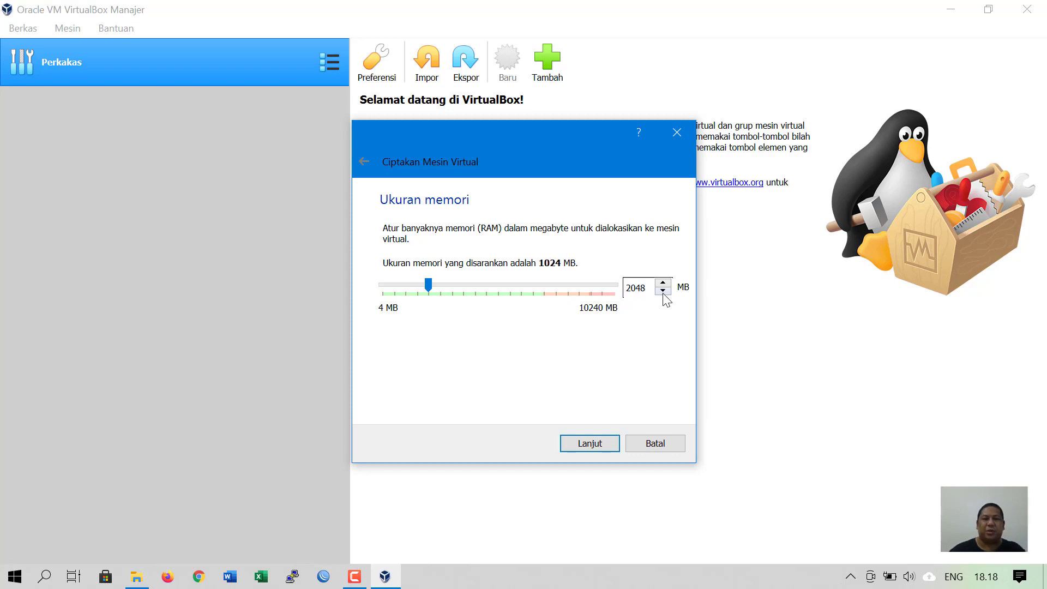
left_click(591, 443)
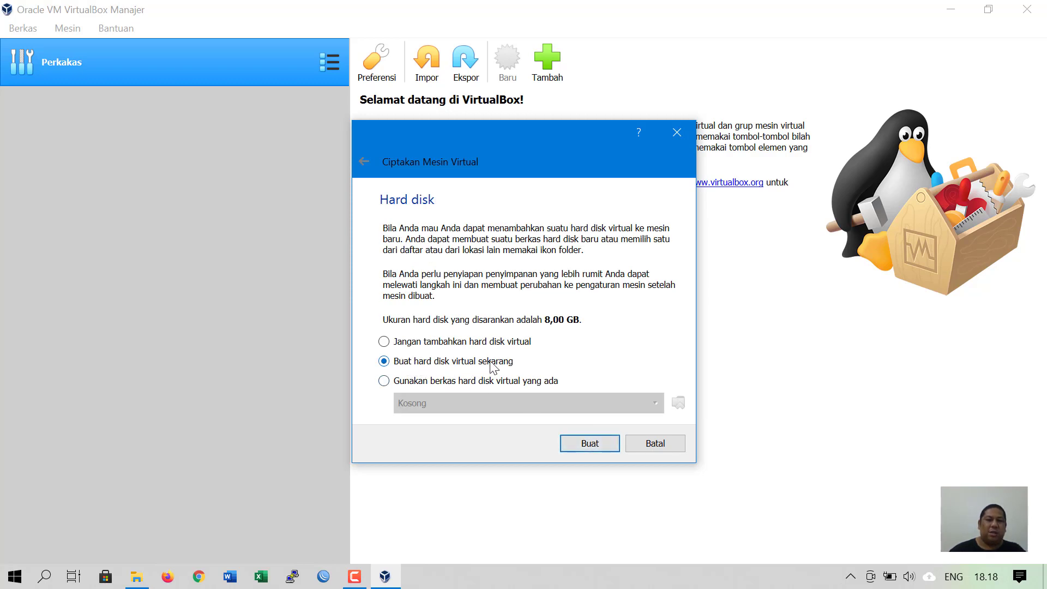
- Create a new VDI virtual hard disk and choose Ukuran tetap (fixed-size) storage
left_click(604, 445)
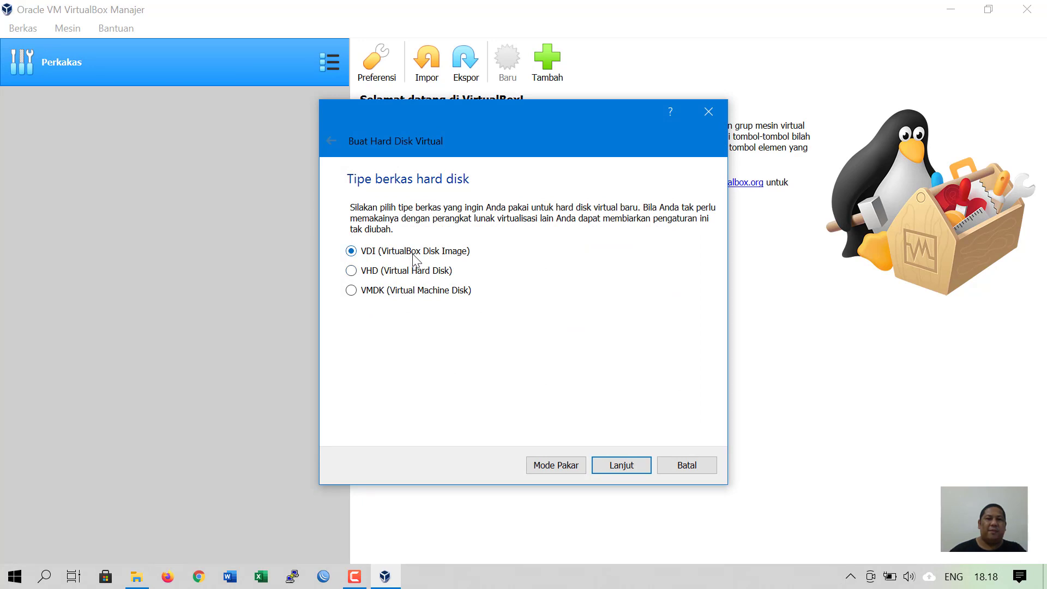
left_click(622, 467)
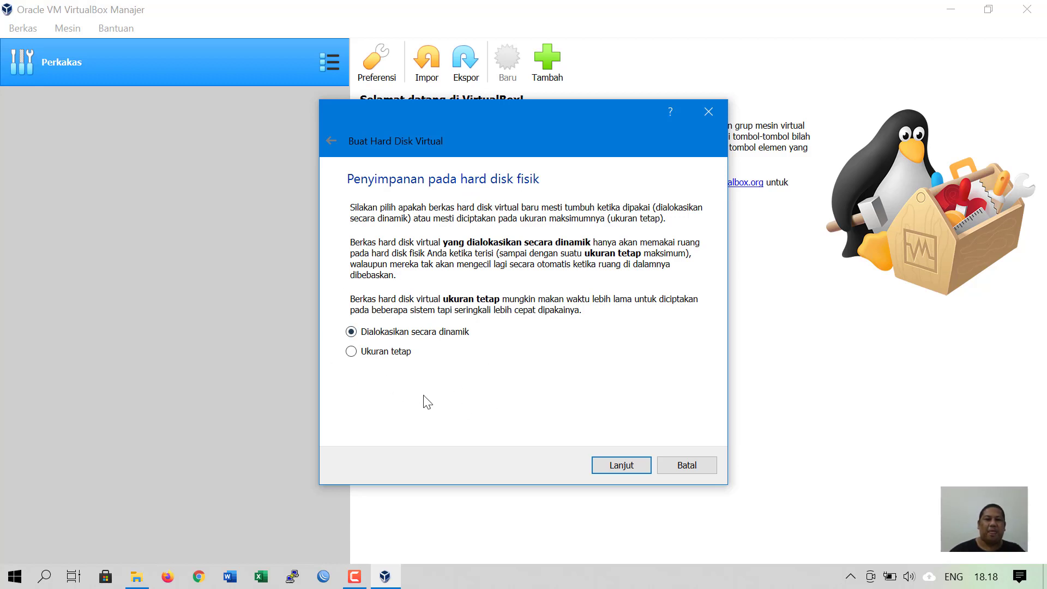
left_click(397, 351)
left_click(415, 332)
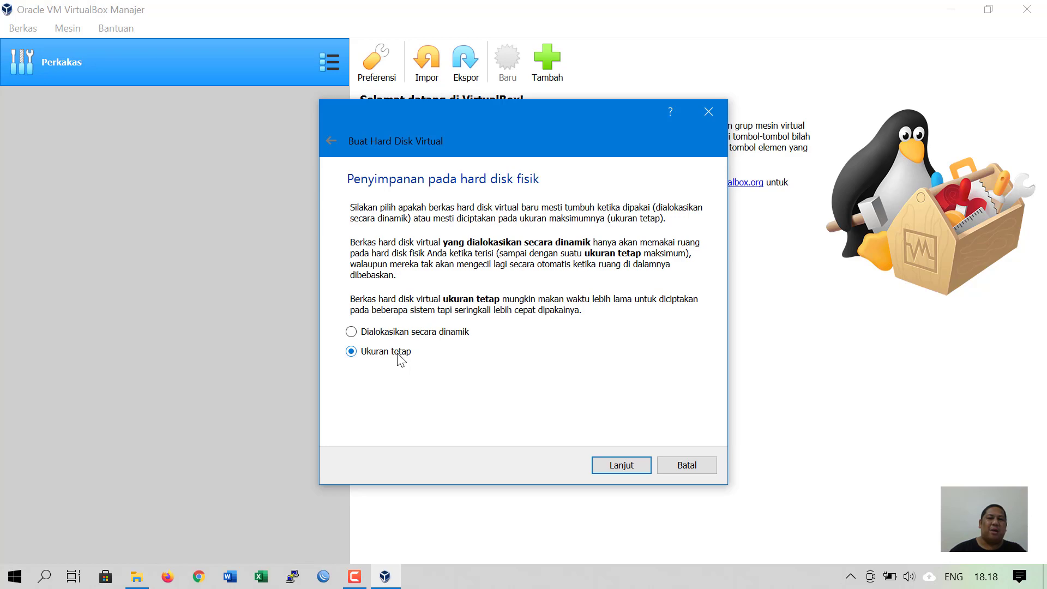
left_click(135, 579)
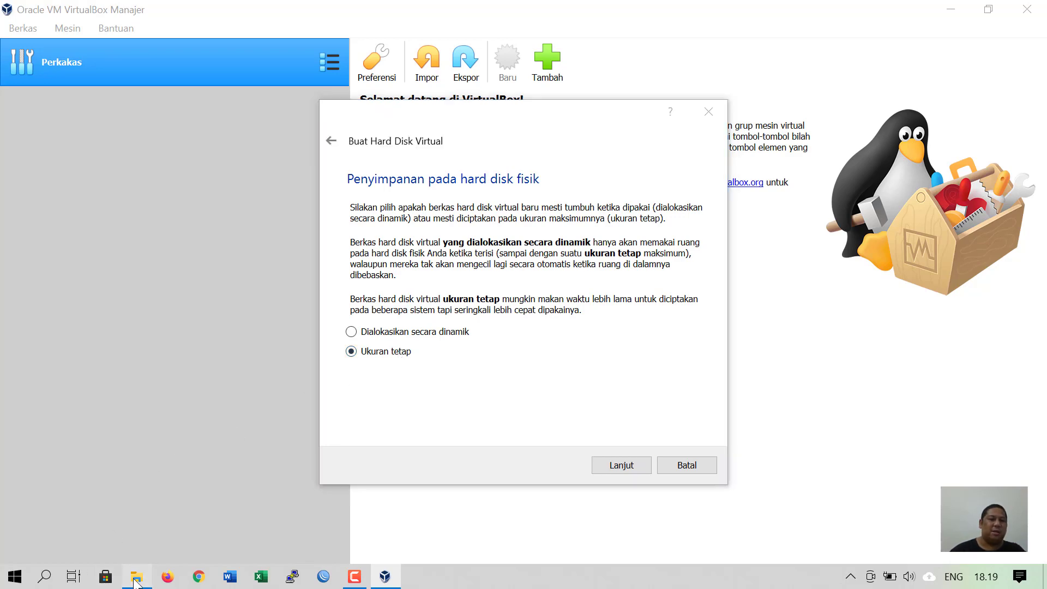
- Check Acer (C:) properties for 57,1 GB free space, then return to the disk wizard
left_click(59, 194)
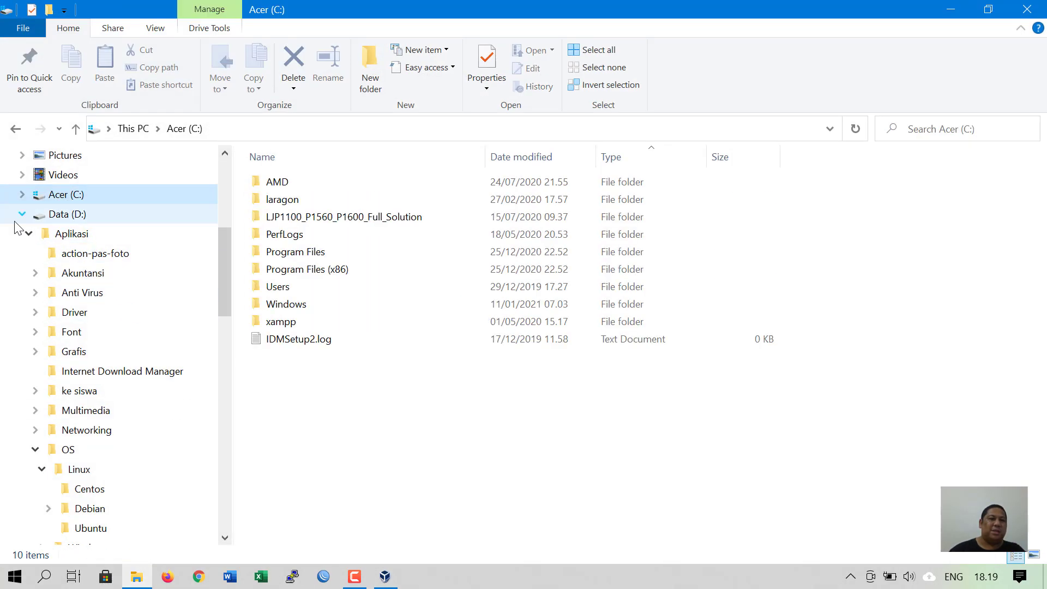
left_click(21, 213)
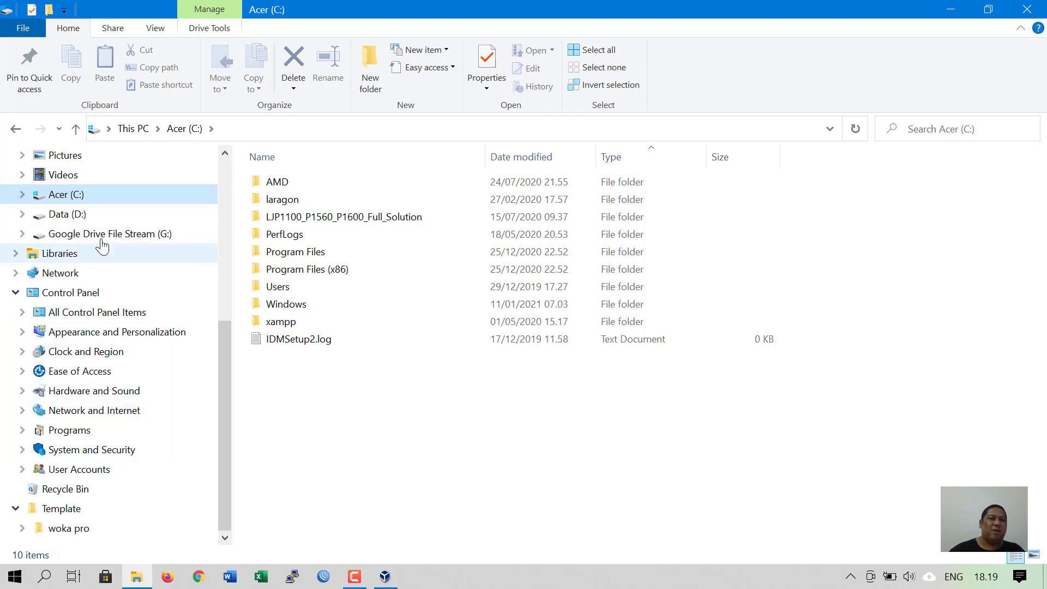
right_click(67, 194)
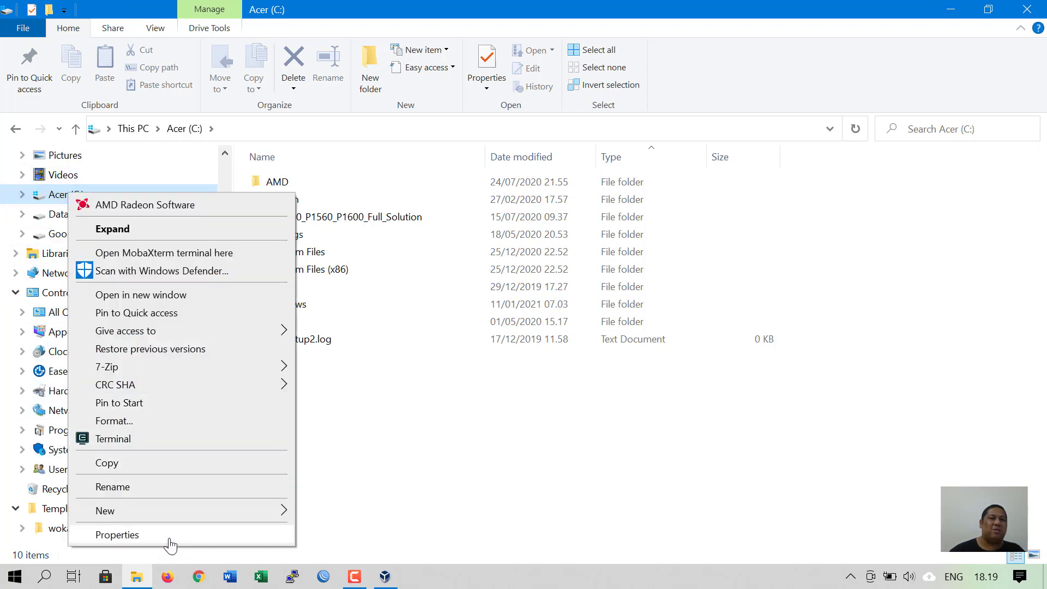
left_click(170, 541)
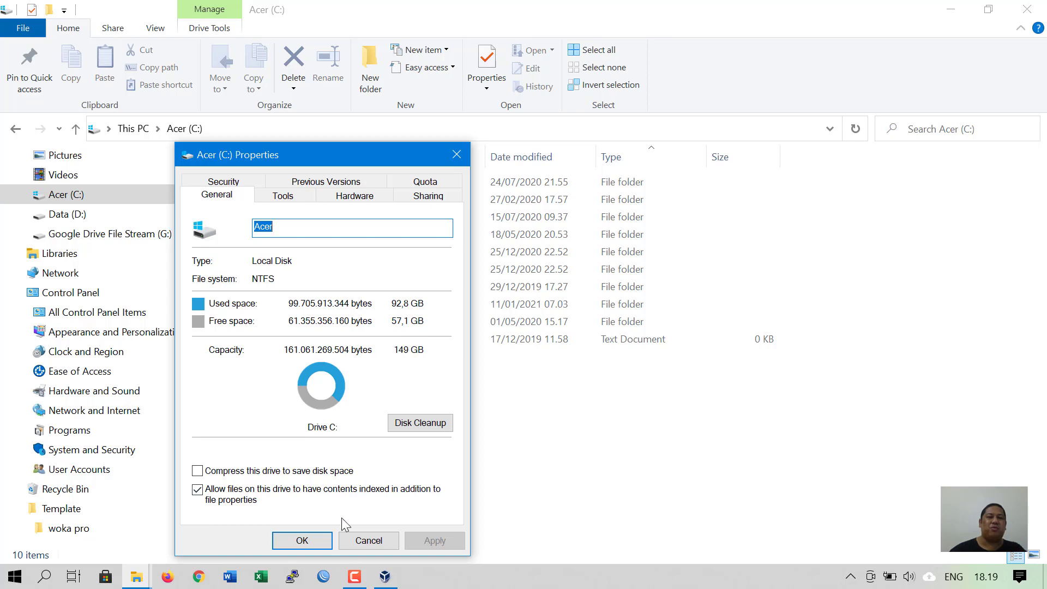
left_click(366, 541)
left_click(384, 576)
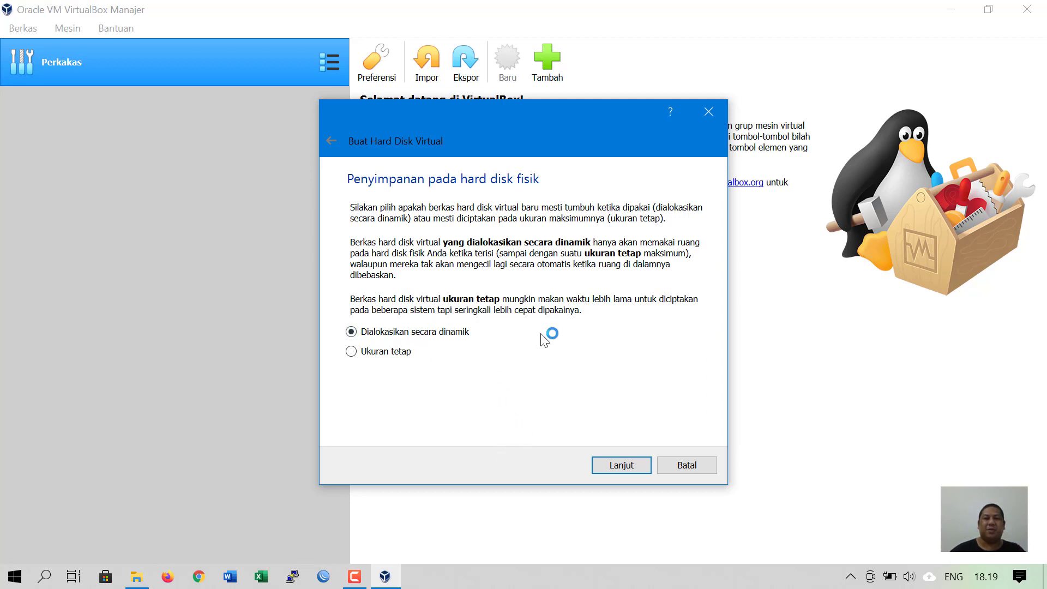
- Use dynamic allocation, change the disk size from 8 to 20 GB, and create Debian11TKJ.vdi
left_click(626, 466)
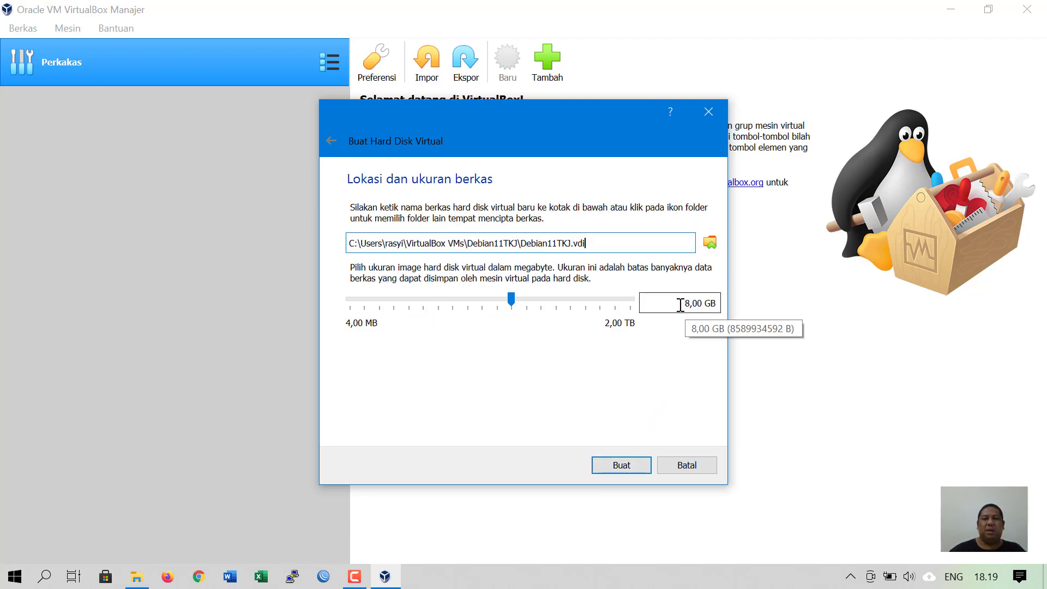
left_click(680, 304)
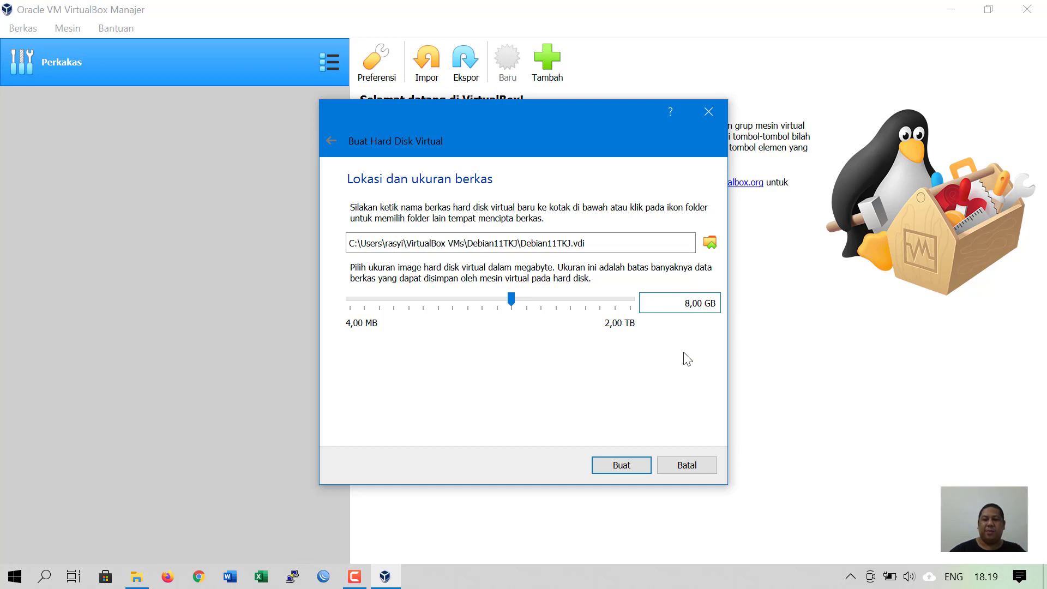
key("Delete")
key("Delete")
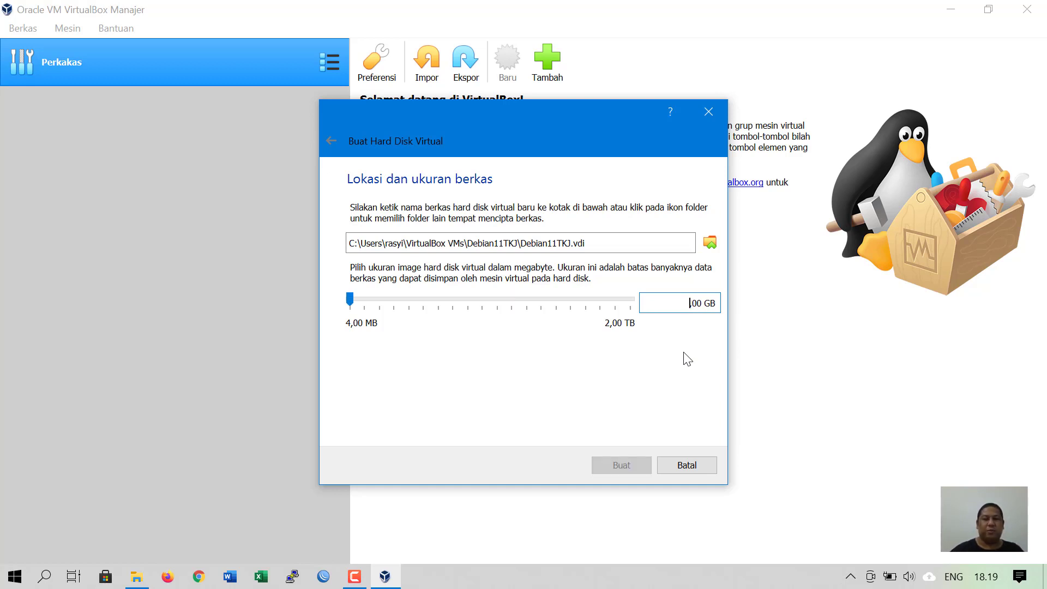
type("20")
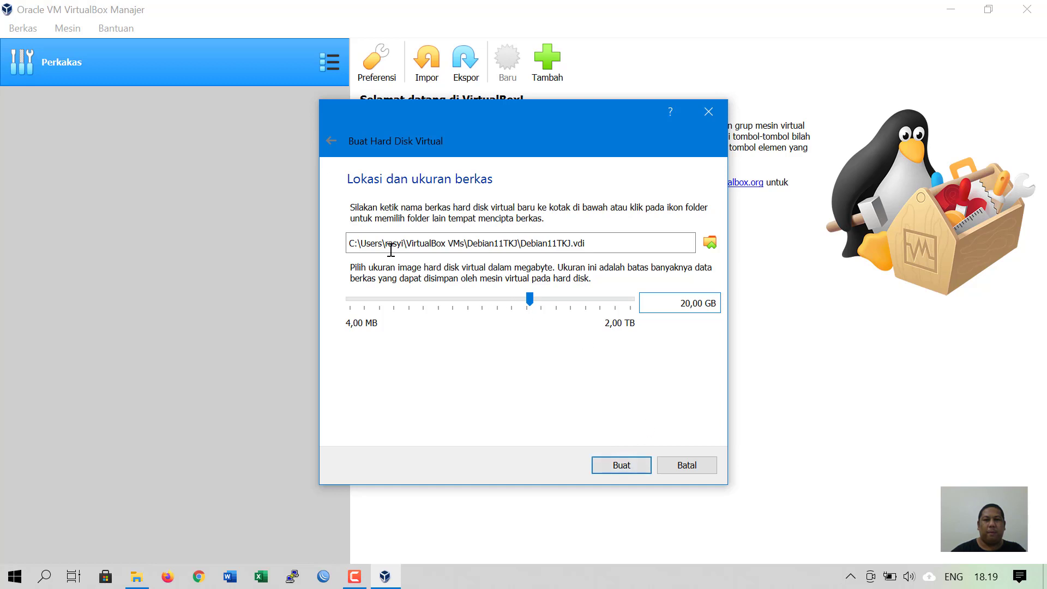
left_click_drag(401, 242, 586, 239)
left_click(605, 237)
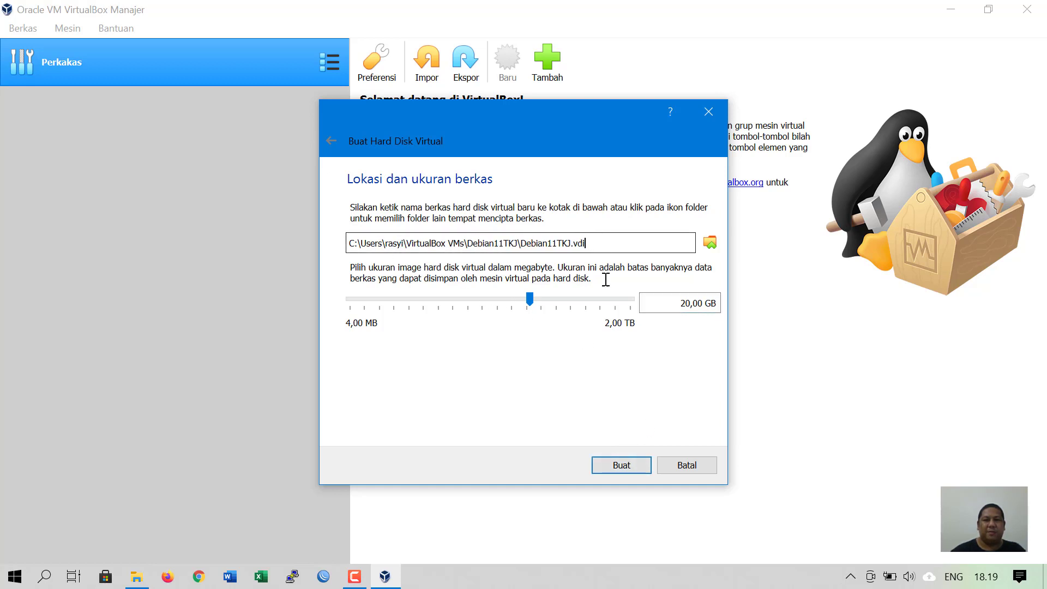
left_click(642, 467)
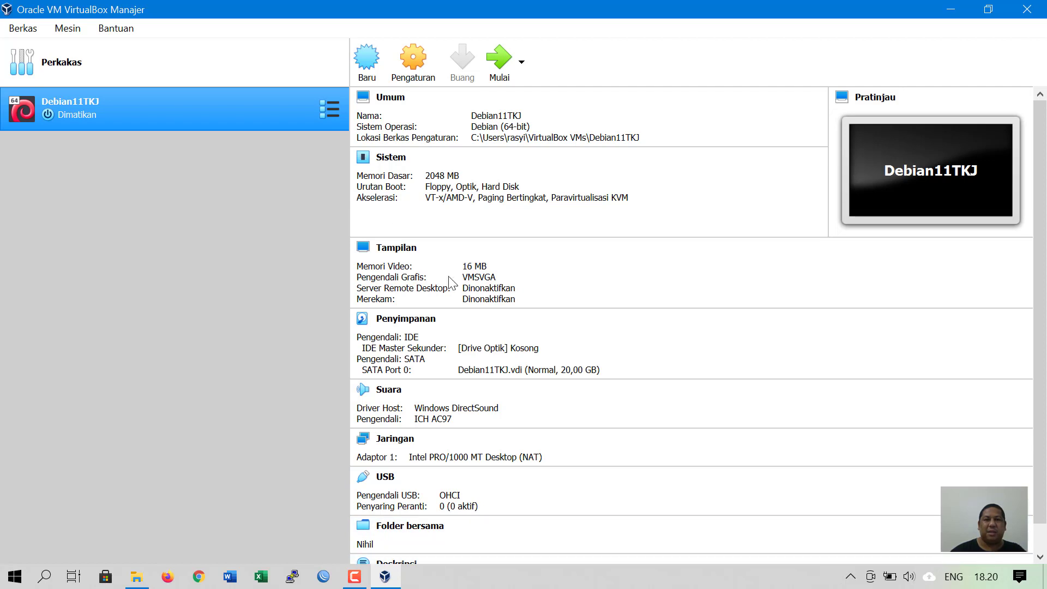
- Open Pengaturan for Debian11TKJ and view the Jaringan page with Adapter 1 on NAT
left_click(421, 69)
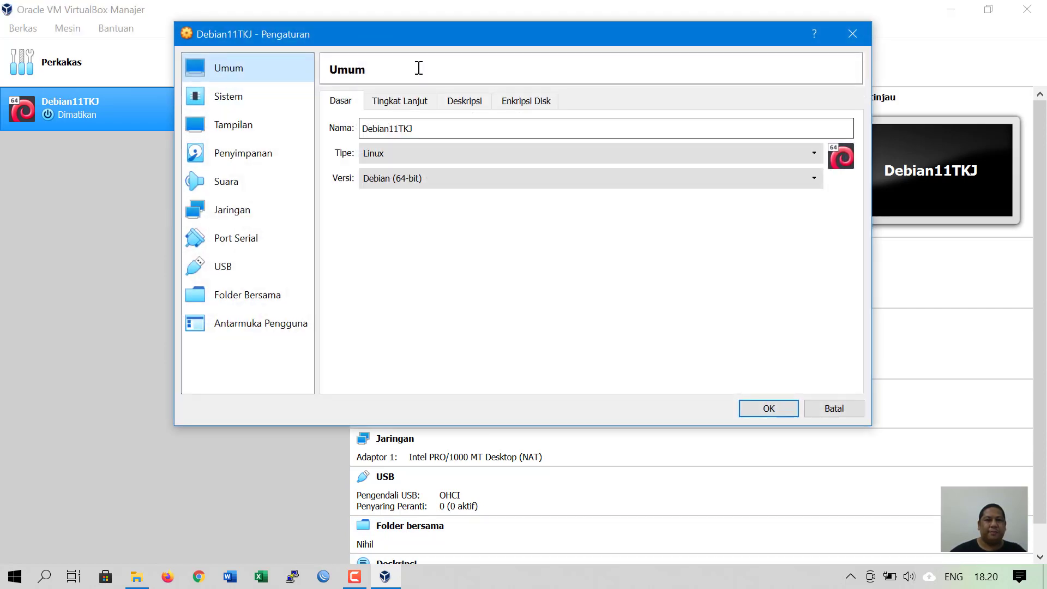
left_click(253, 209)
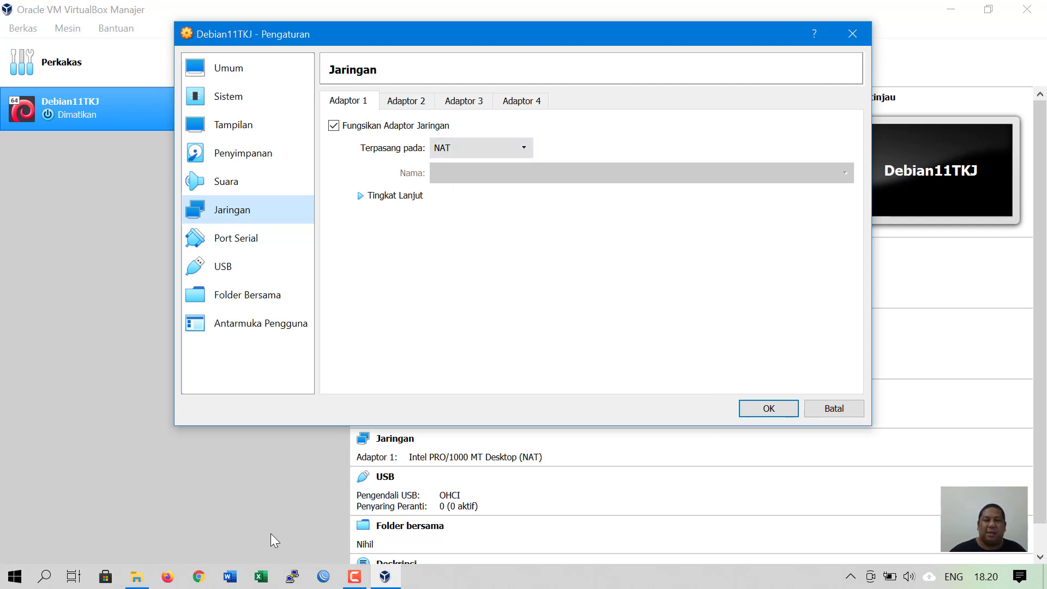
left_click(851, 579)
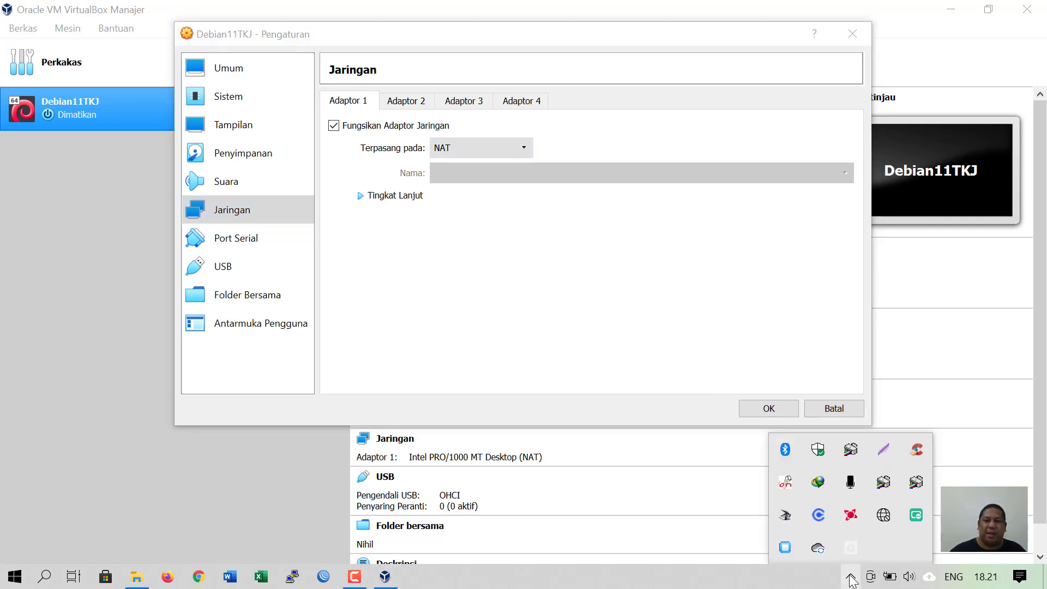
left_click(647, 582)
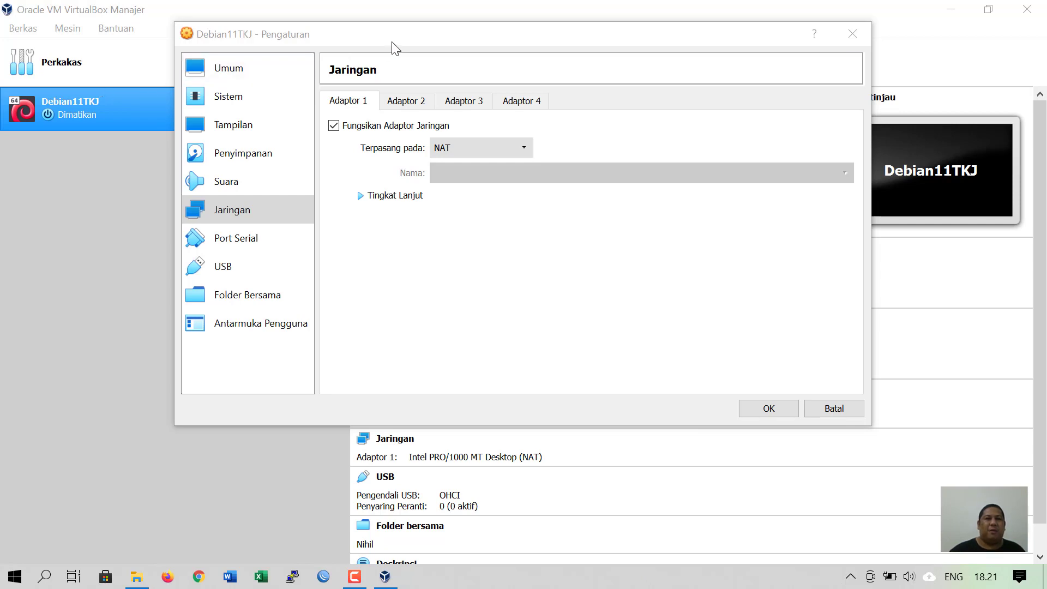
left_click_drag(392, 43, 419, 95)
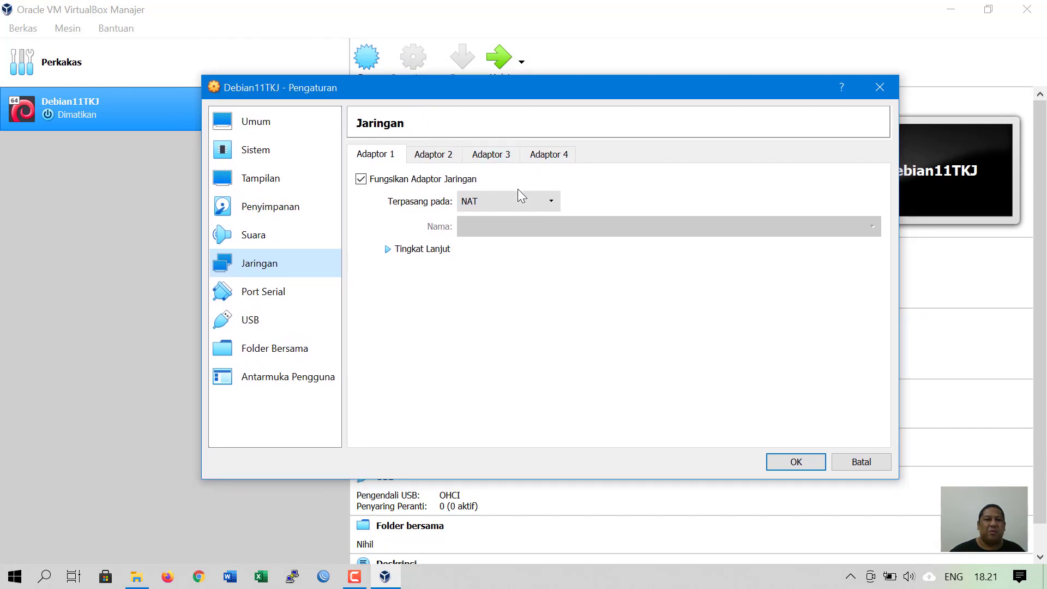
- Attach Adapter 1 as Adaptor Ter-bridge to the Qualcomm Atheros QCA61x4A Wireless Network Adapter
left_click(517, 211)
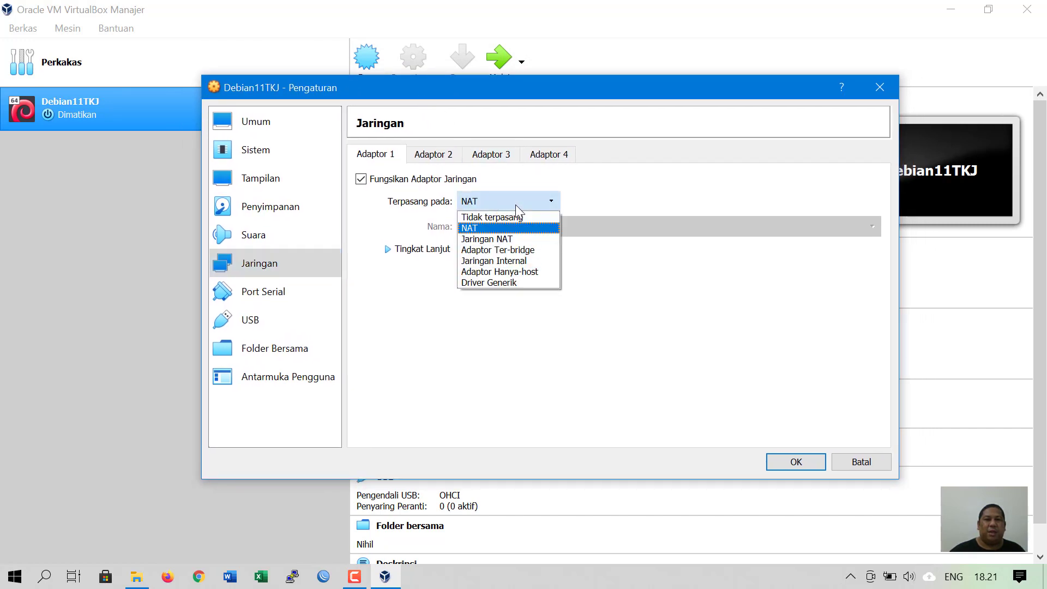
left_click(545, 252)
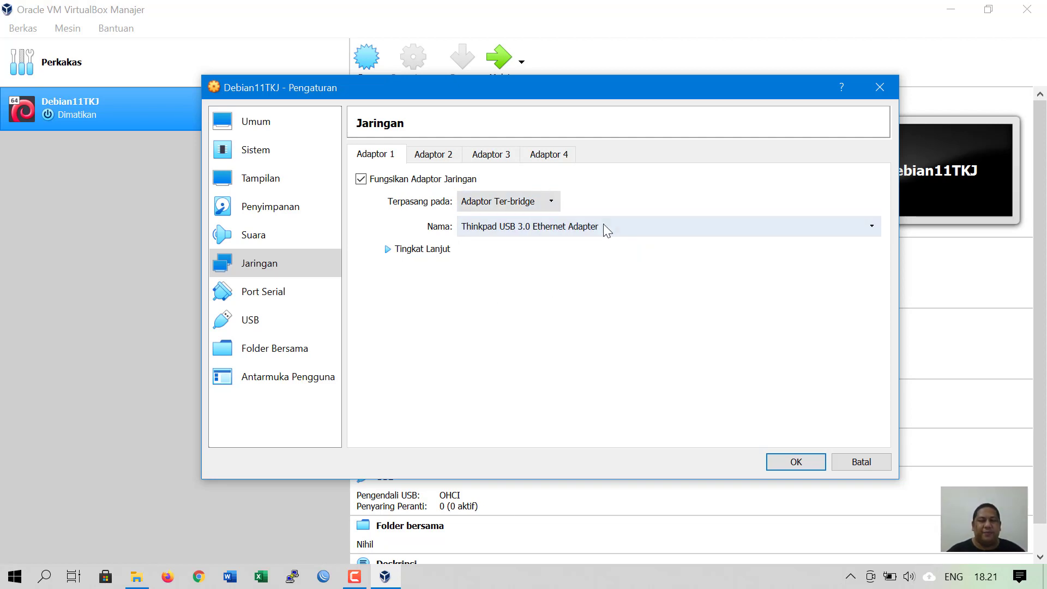
left_click(616, 225)
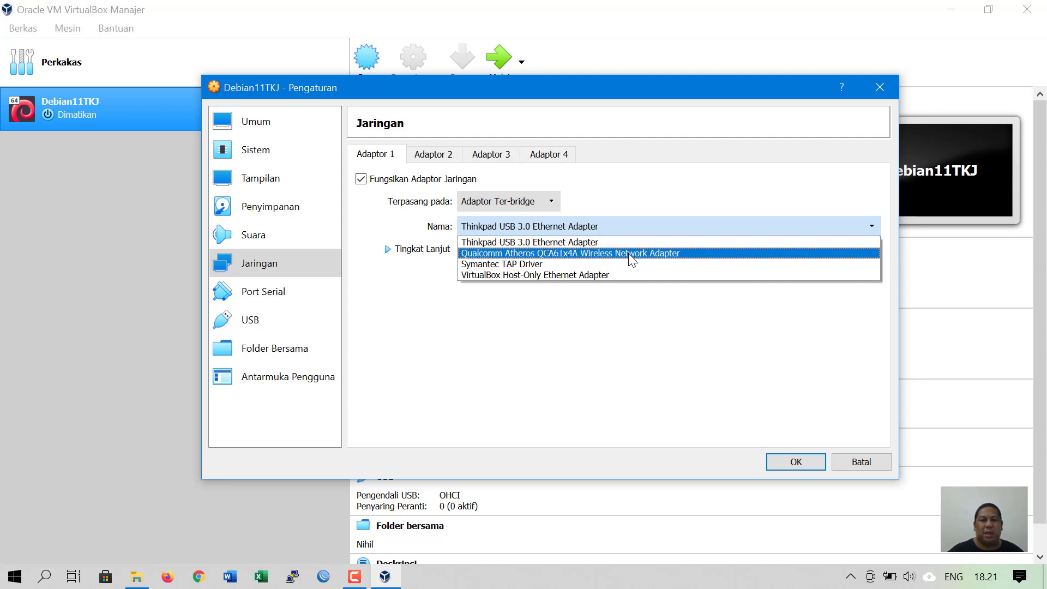
left_click(684, 253)
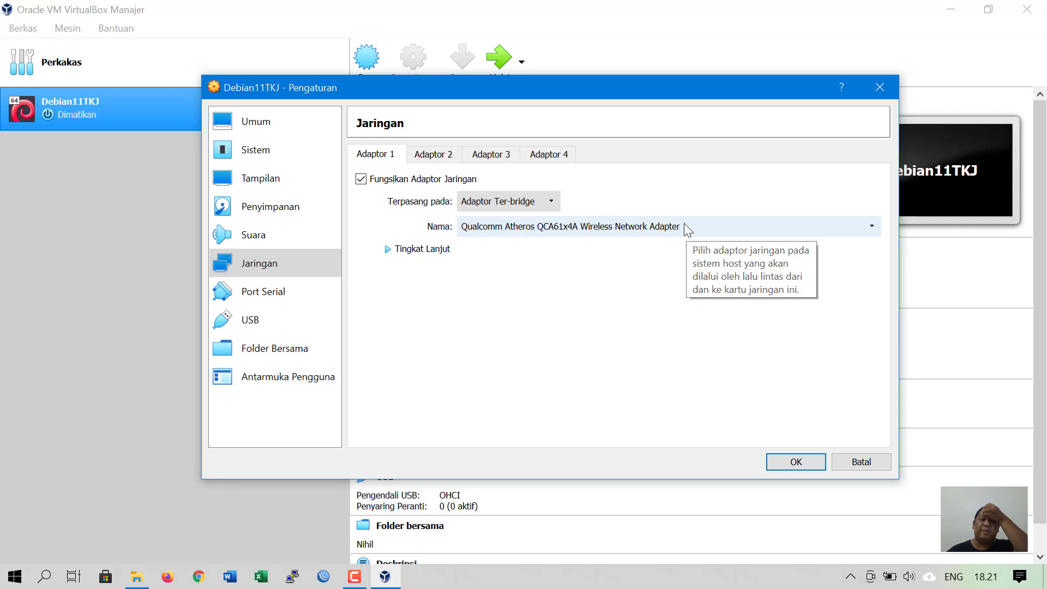
left_click(850, 576)
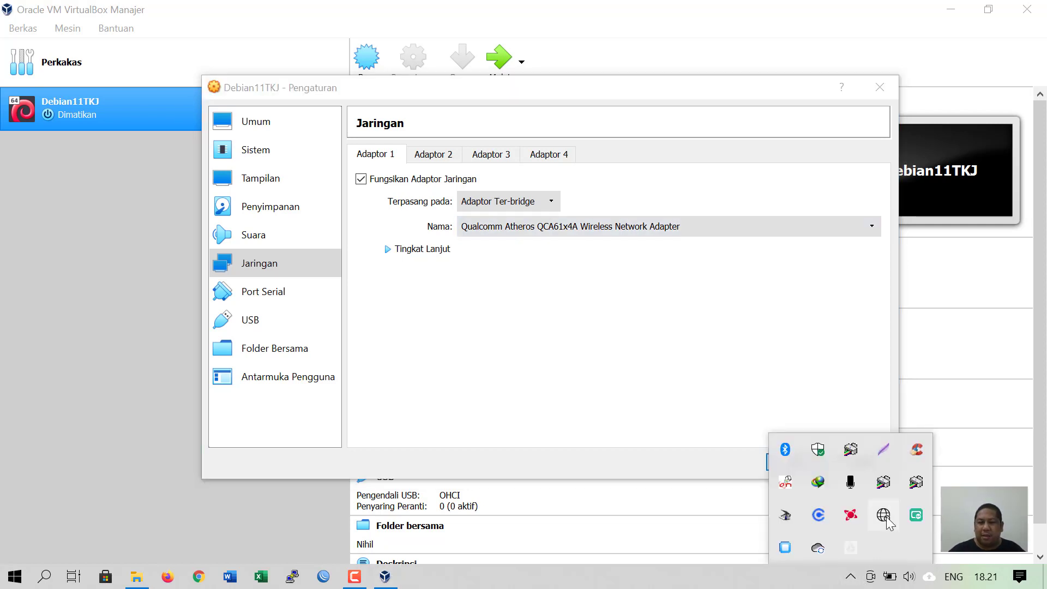
right_click(883, 514)
left_click(905, 497)
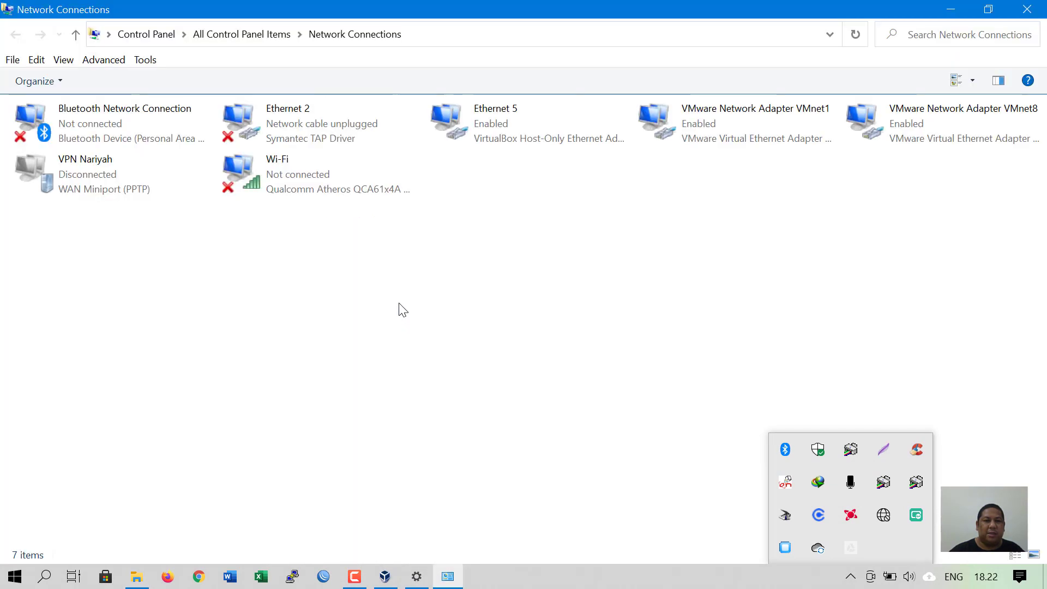
left_click(334, 185)
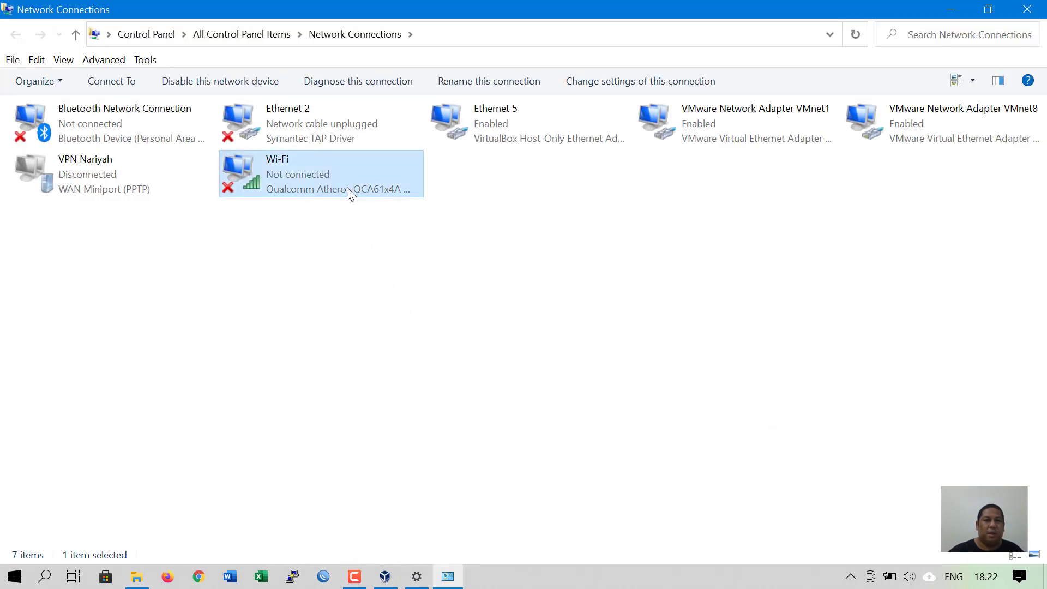
left_click(956, 8)
left_click(1025, 9)
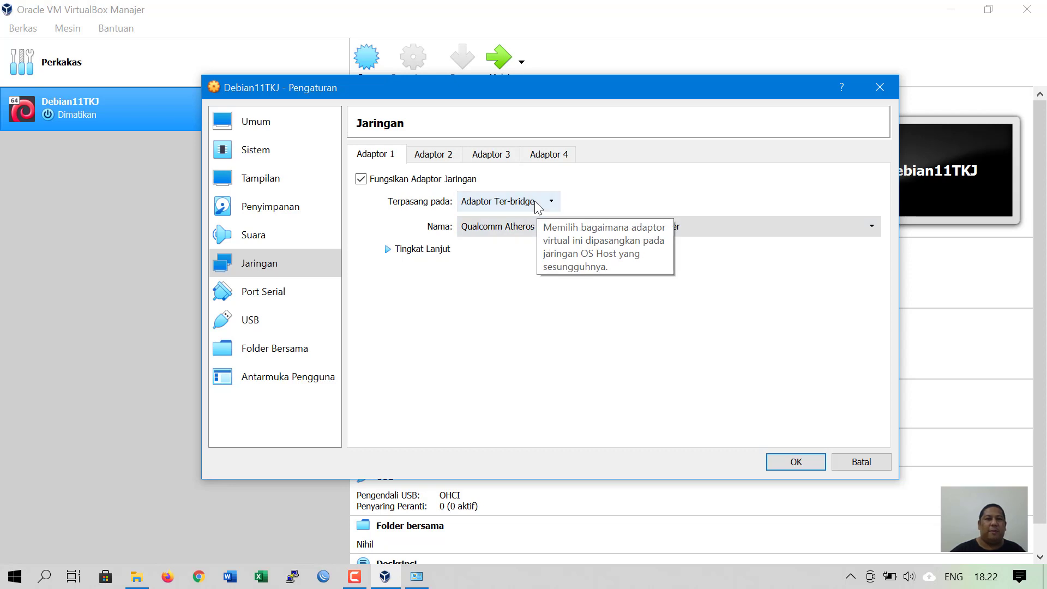
- Check that Adaptor 2, 3 and 4 remain disabled, then return to Adaptor 1
left_click(433, 156)
left_click(491, 156)
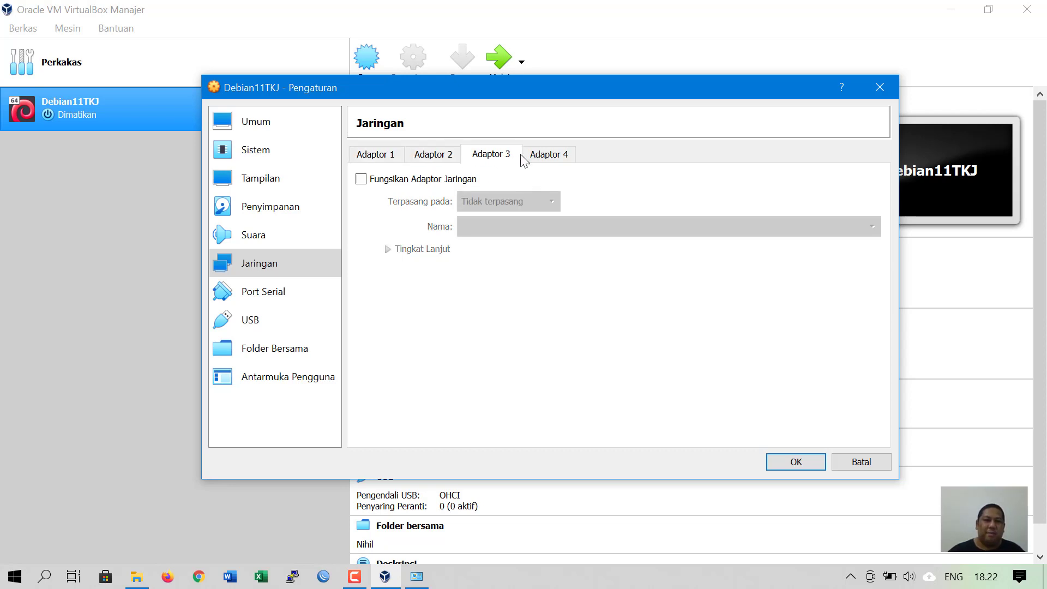
left_click(532, 156)
left_click(385, 156)
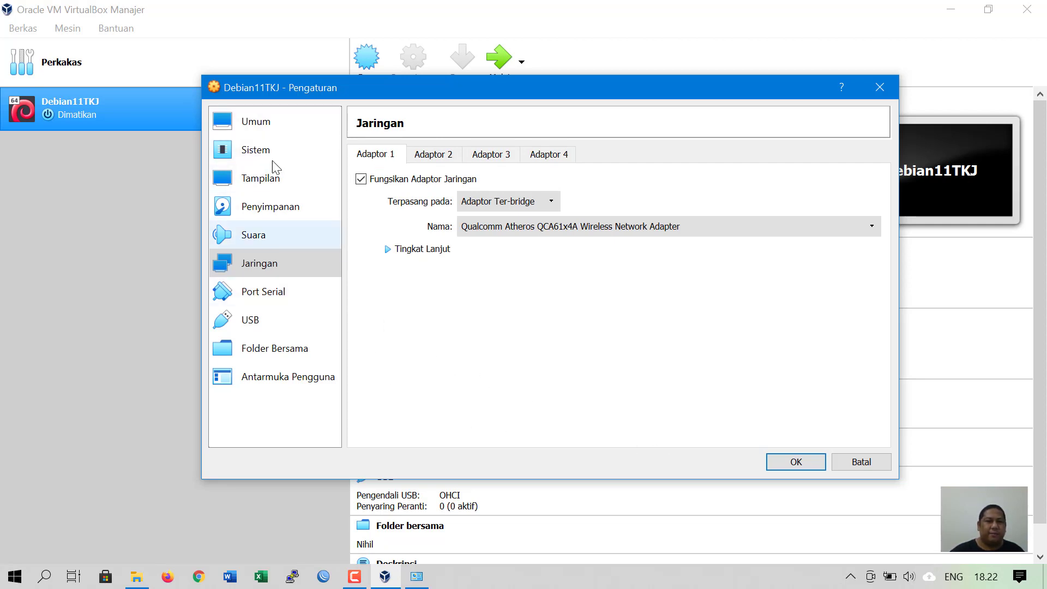
- Show the Sistem > Prosesor settings, still at 1 CPU, and glance at the host's Network Connections
left_click(269, 120)
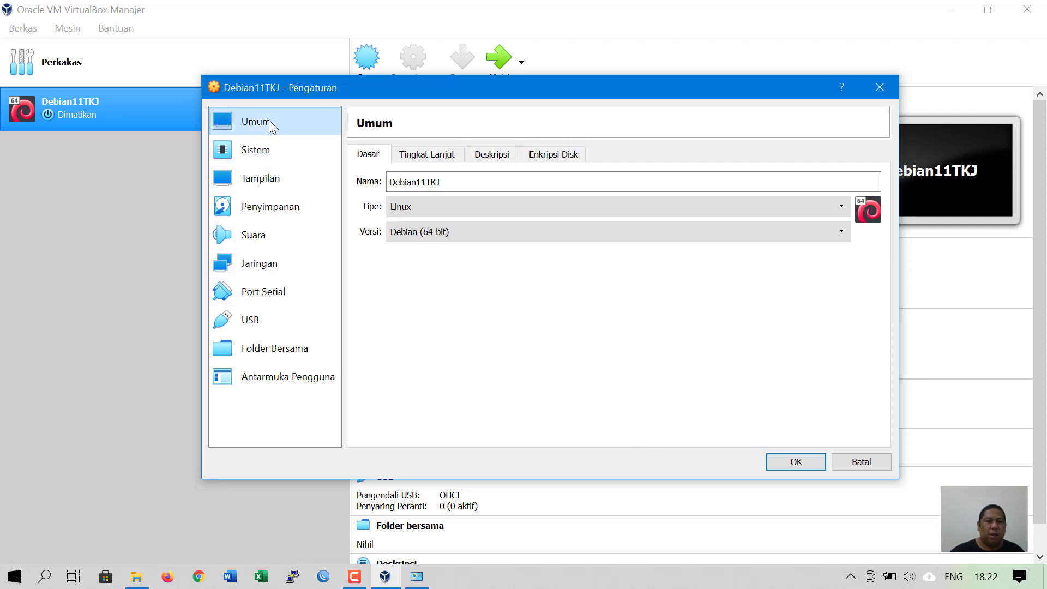
left_click(263, 158)
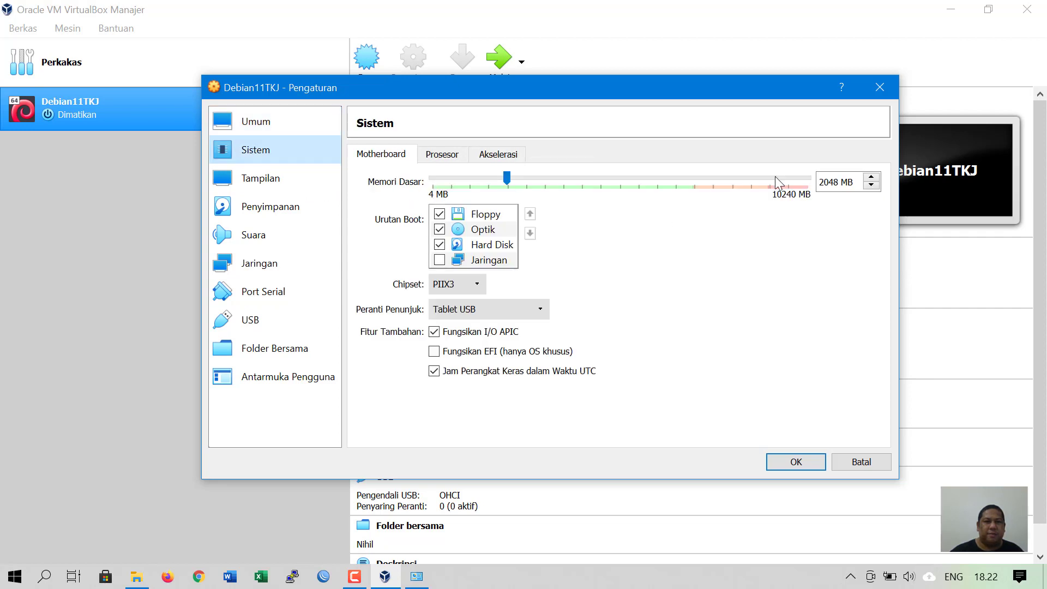
left_click(442, 157)
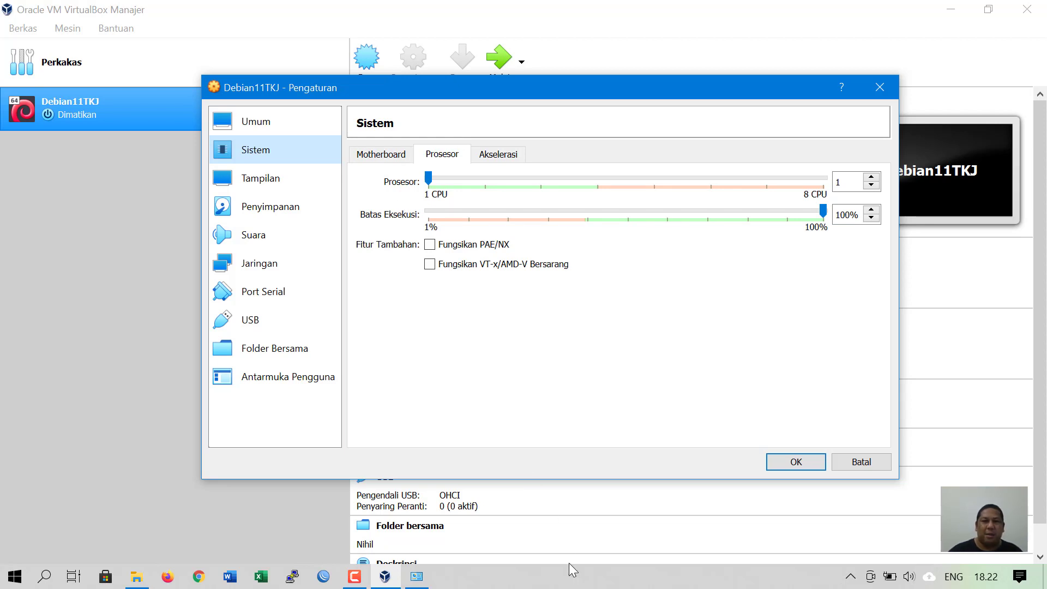
left_click(417, 579)
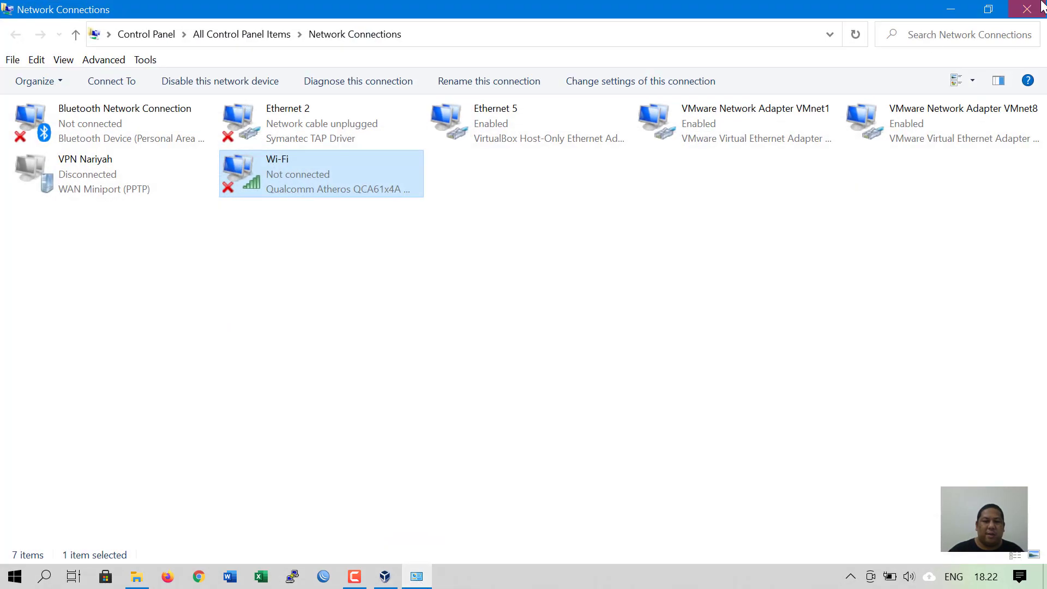
left_click(1036, 6)
- Confirm in Task Manager's Performance tab that the host CPU has 4 cores and 8 logical processors
right_click(584, 576)
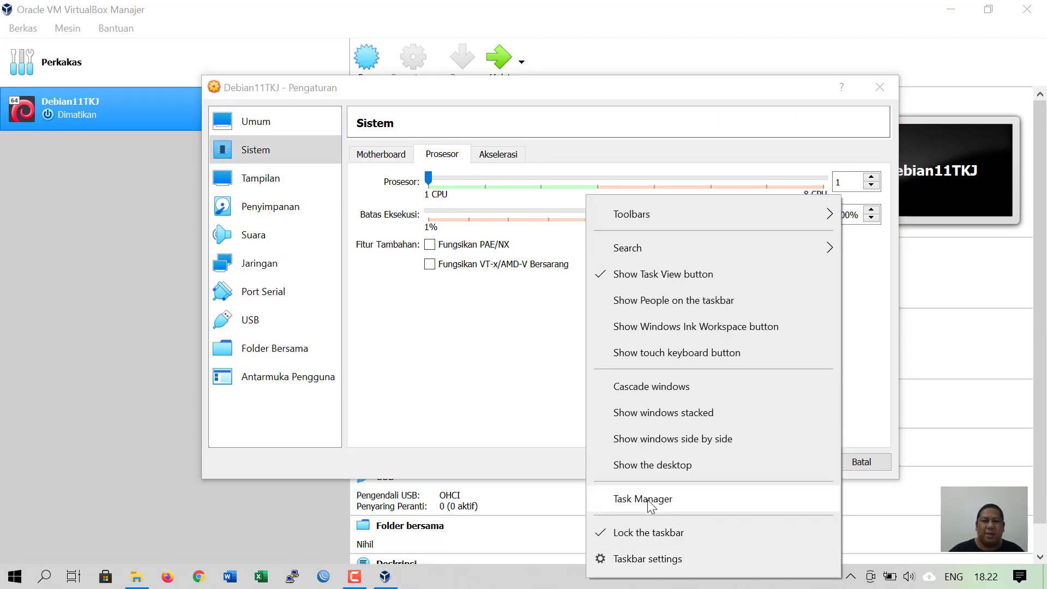
left_click(627, 496)
left_click(343, 121)
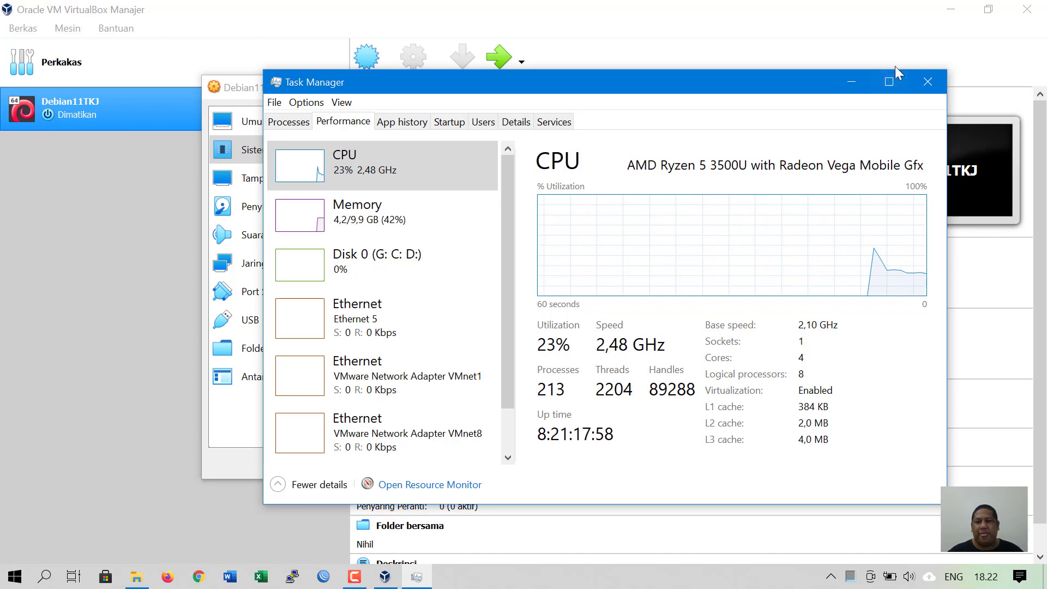
left_click(852, 82)
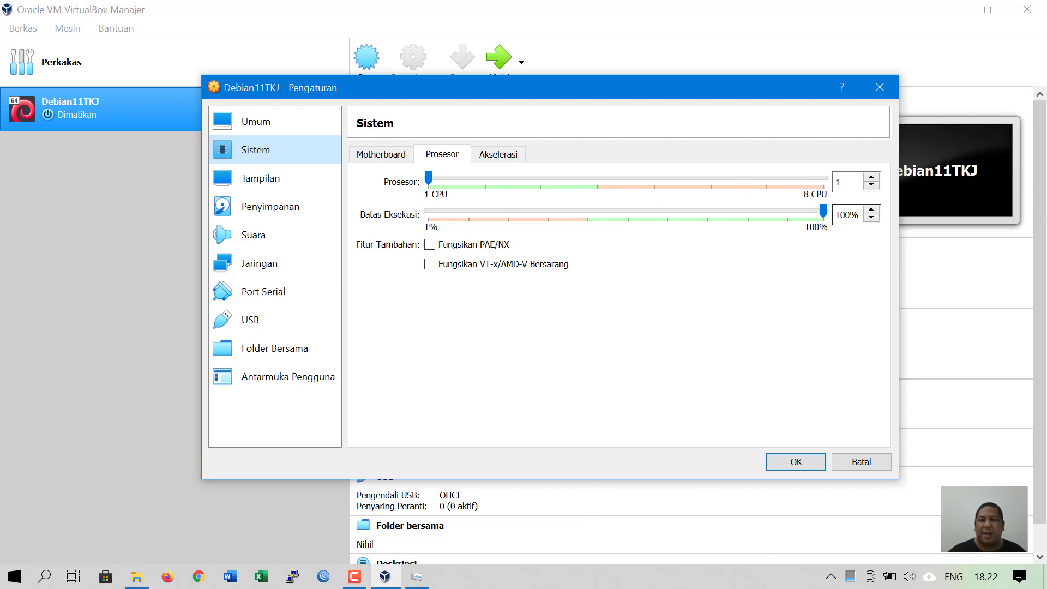
- Set the Prosesor count of Debian11TKJ to 2 CPUs
left_click(417, 576)
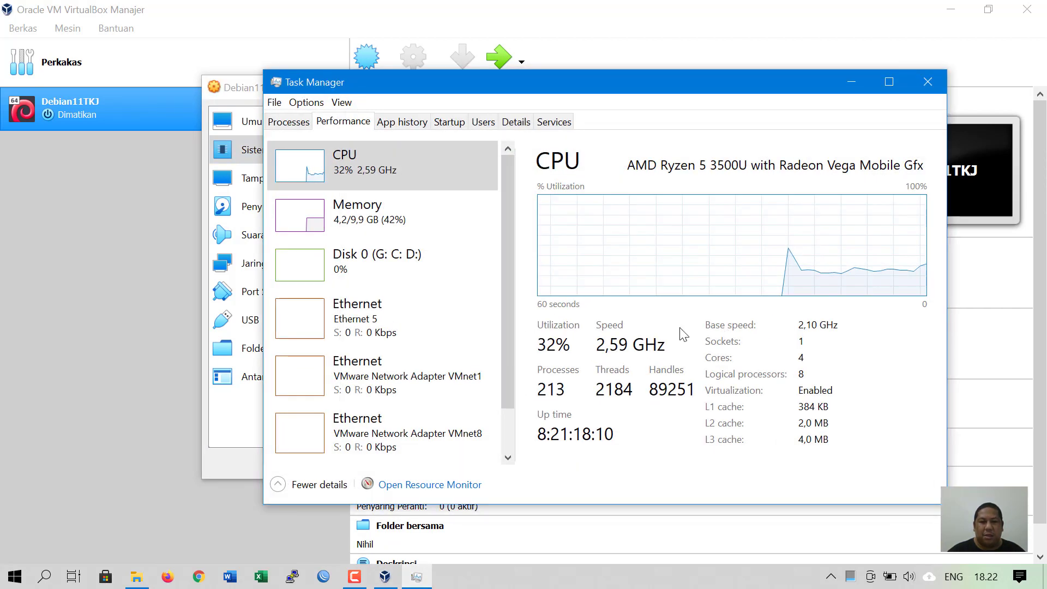
left_click(859, 90)
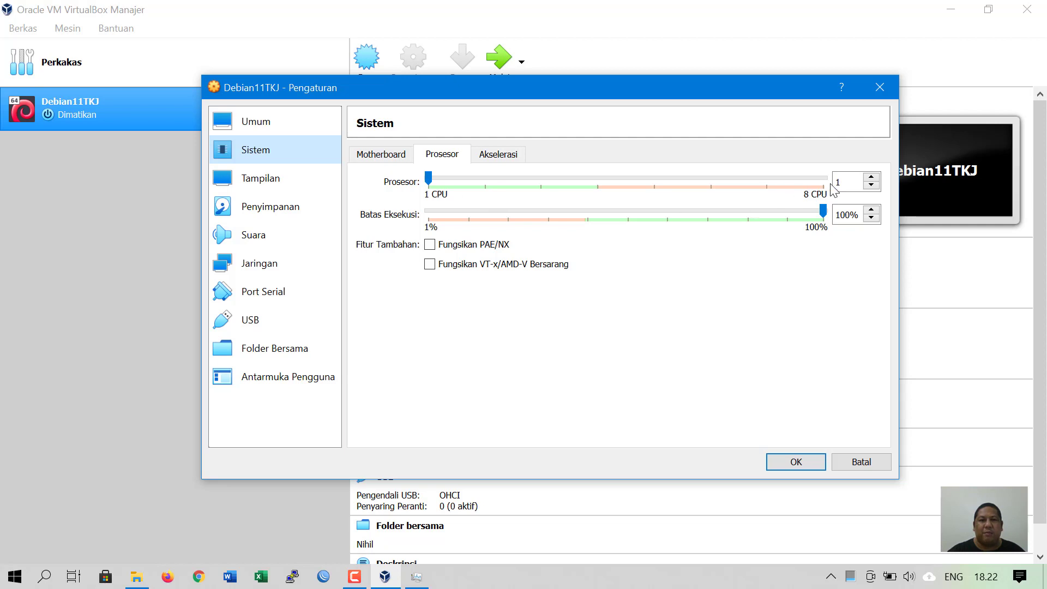
left_click(873, 178)
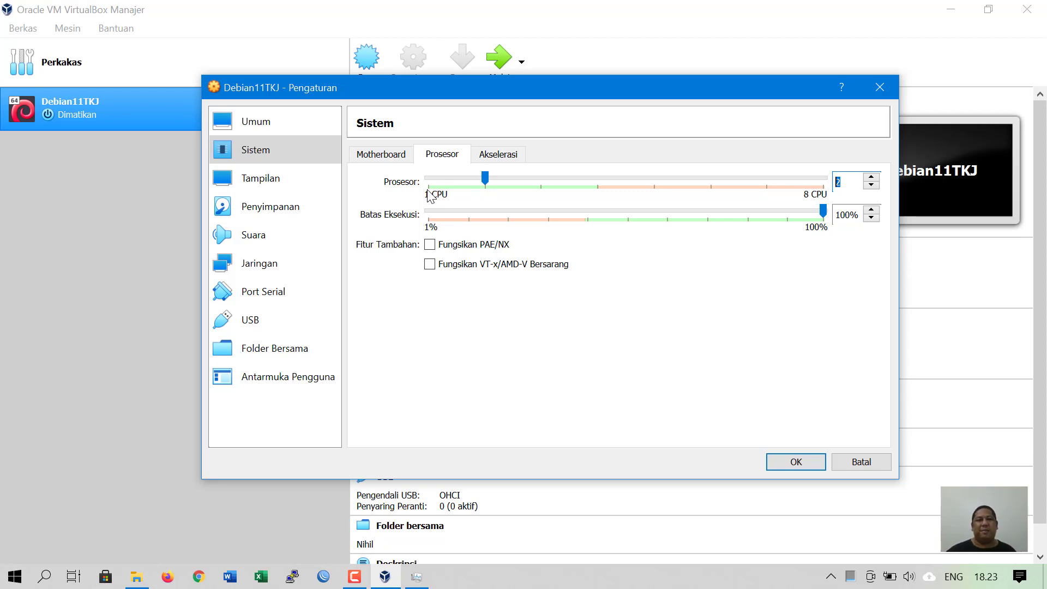
left_click(487, 156)
left_click(442, 155)
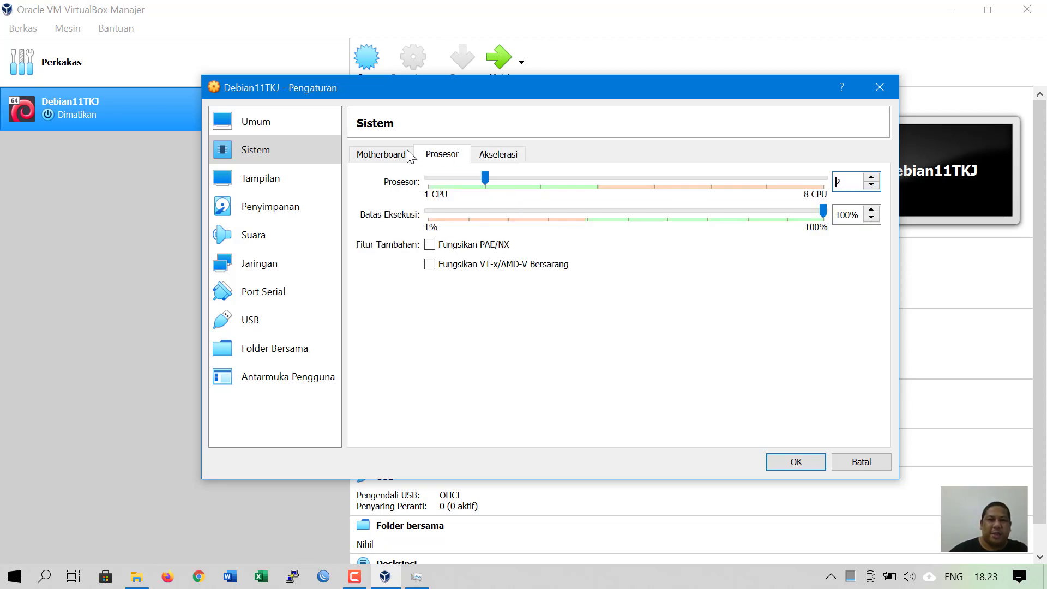
left_click(406, 156)
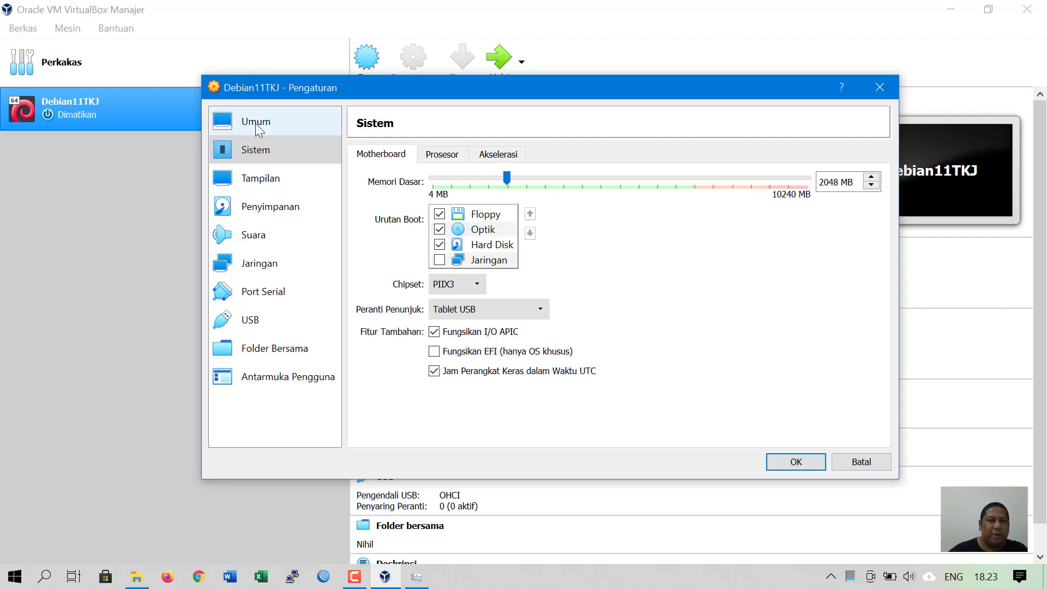
- Review each settings page from General to User Interface, then save with OK
left_click(256, 125)
left_click(255, 152)
left_click(257, 179)
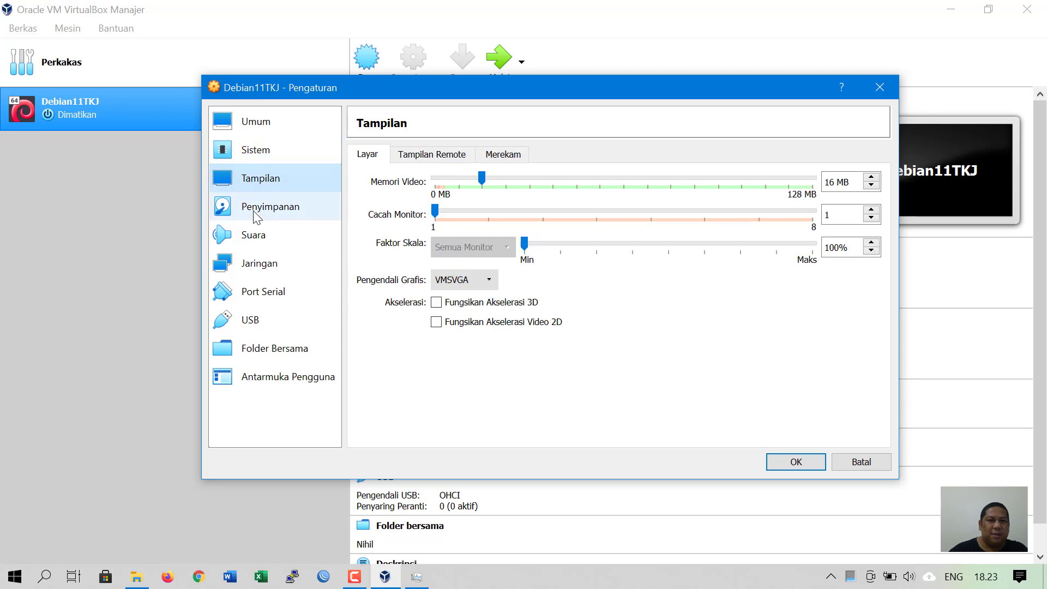
left_click(256, 209)
left_click(253, 238)
left_click(253, 264)
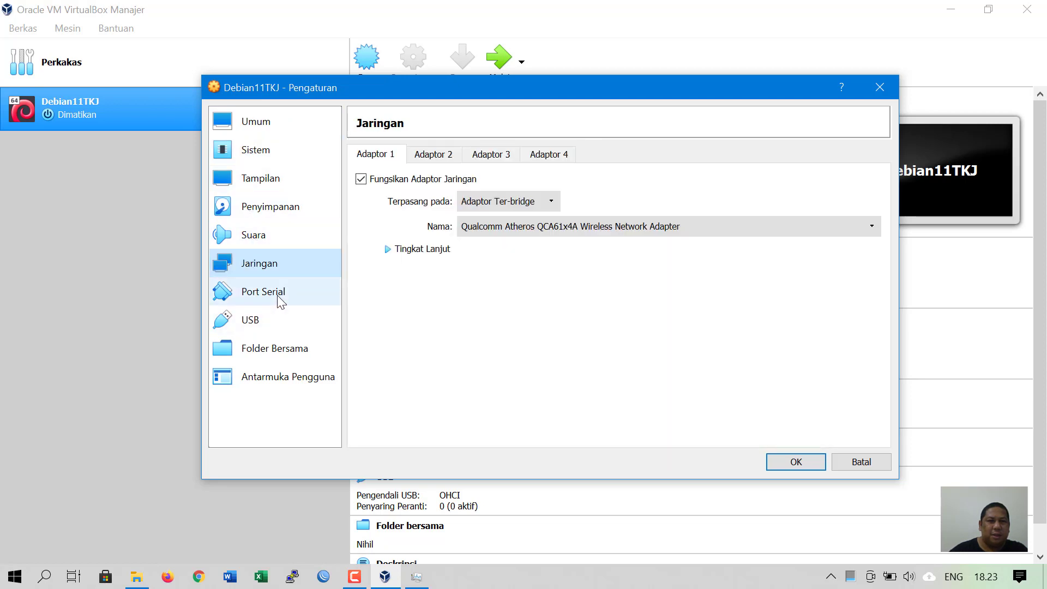
left_click(278, 298)
left_click(251, 323)
left_click(274, 351)
left_click(278, 380)
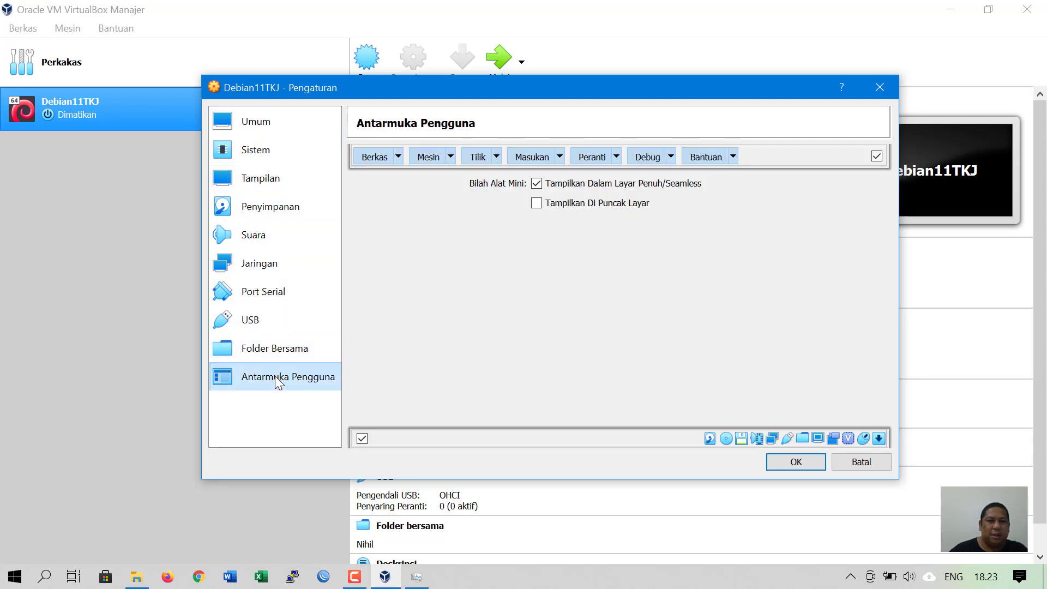
left_click(290, 126)
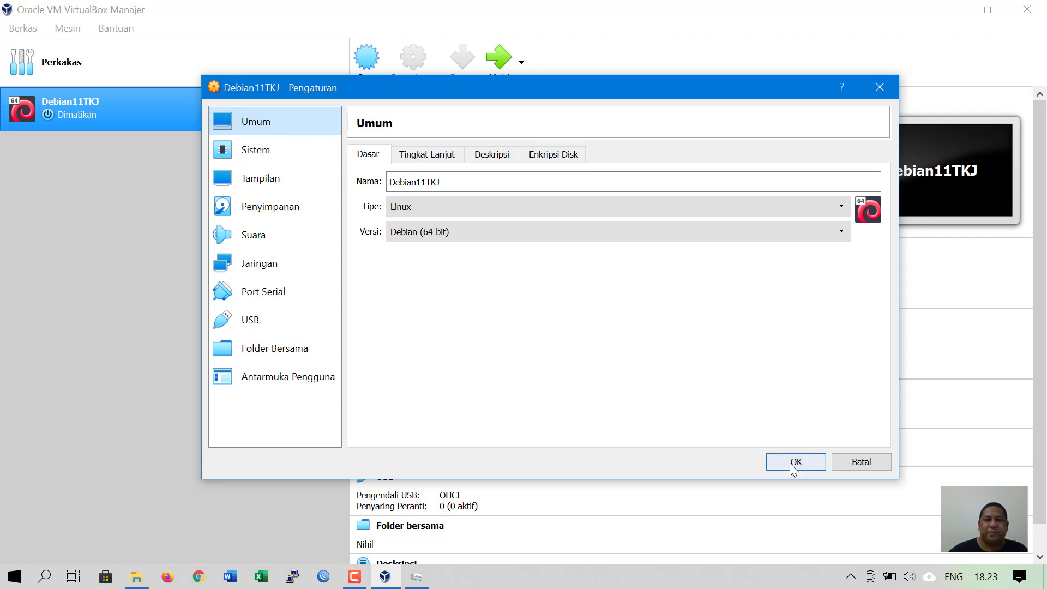
left_click(795, 463)
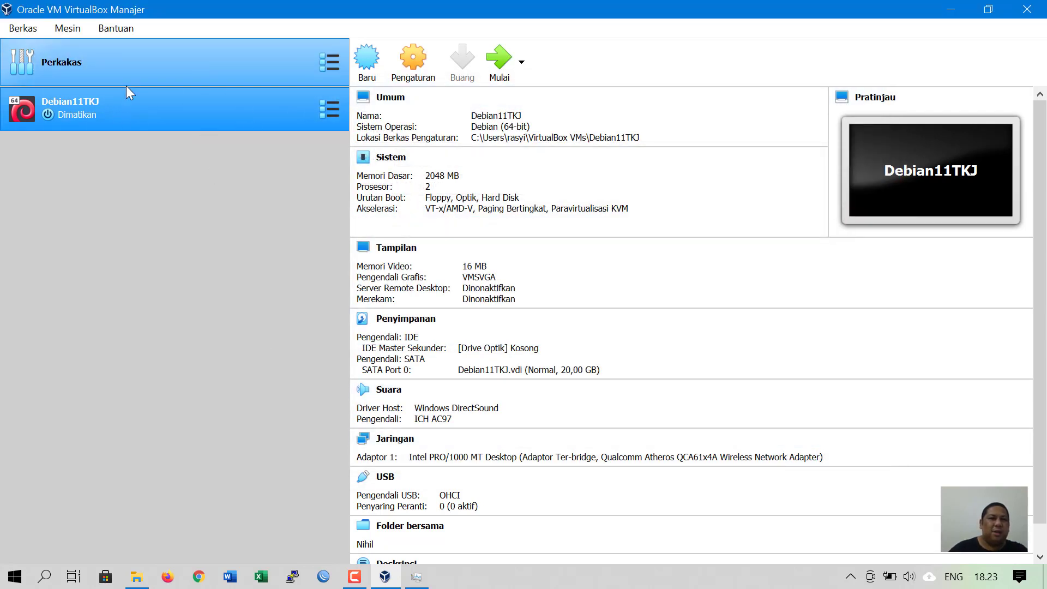
left_click(849, 578)
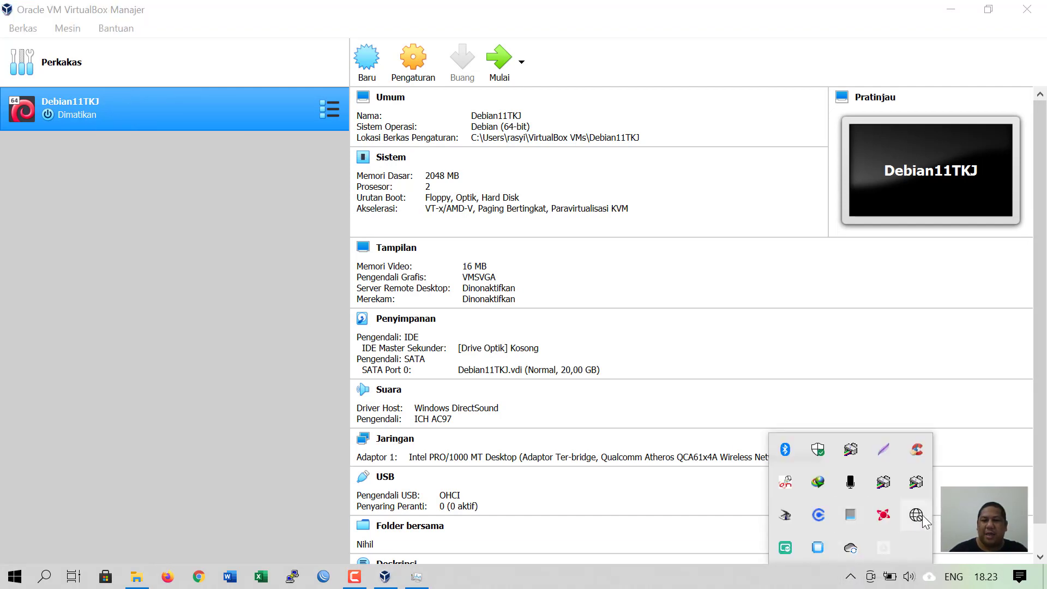
left_click(922, 515)
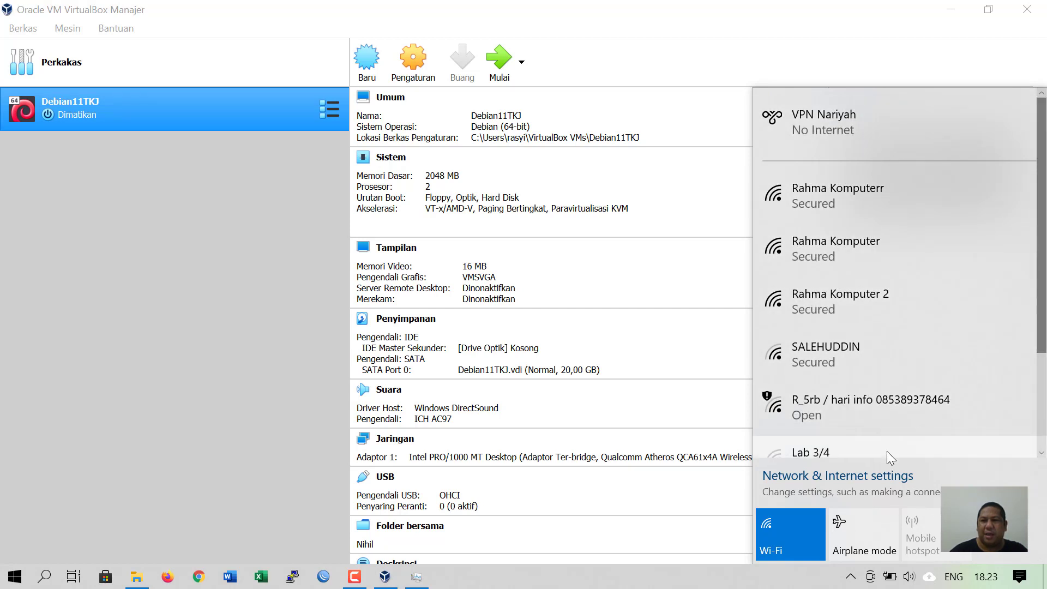
left_click_drag(1042, 321, 1046, 235)
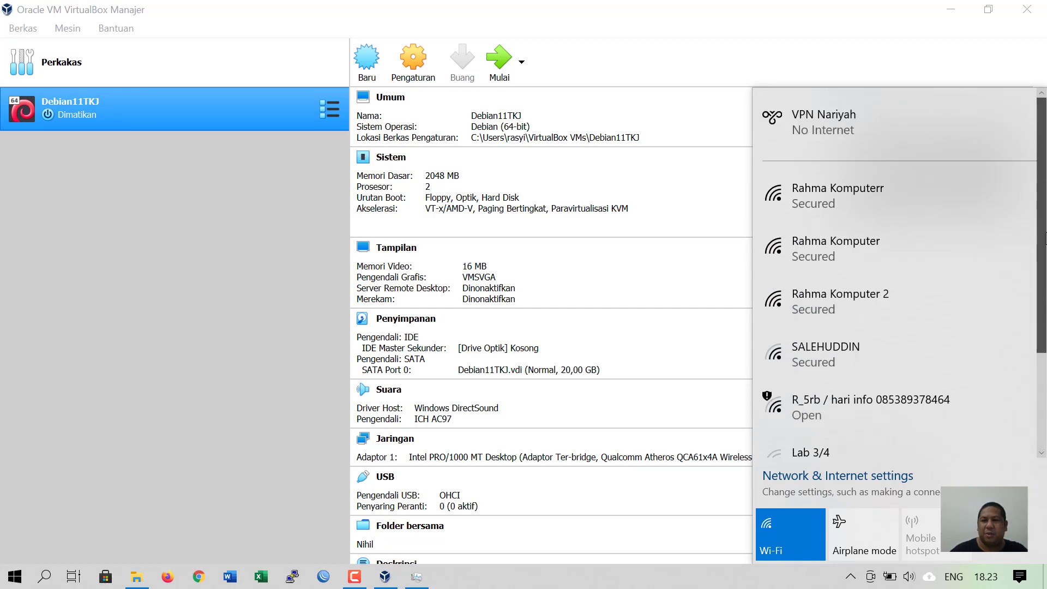
left_click(412, 579)
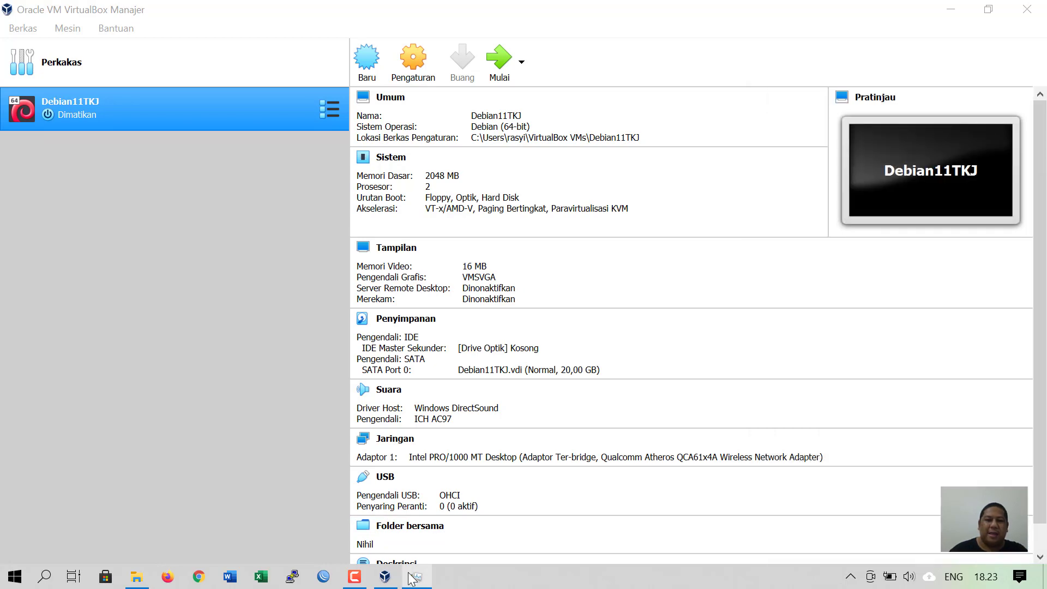
left_click(412, 578)
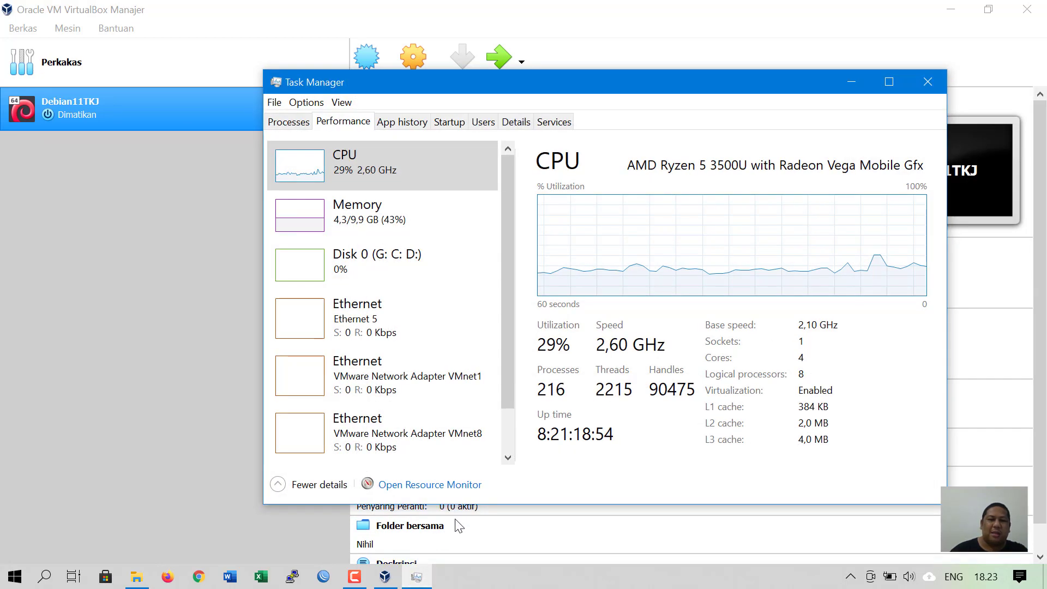
left_click(927, 82)
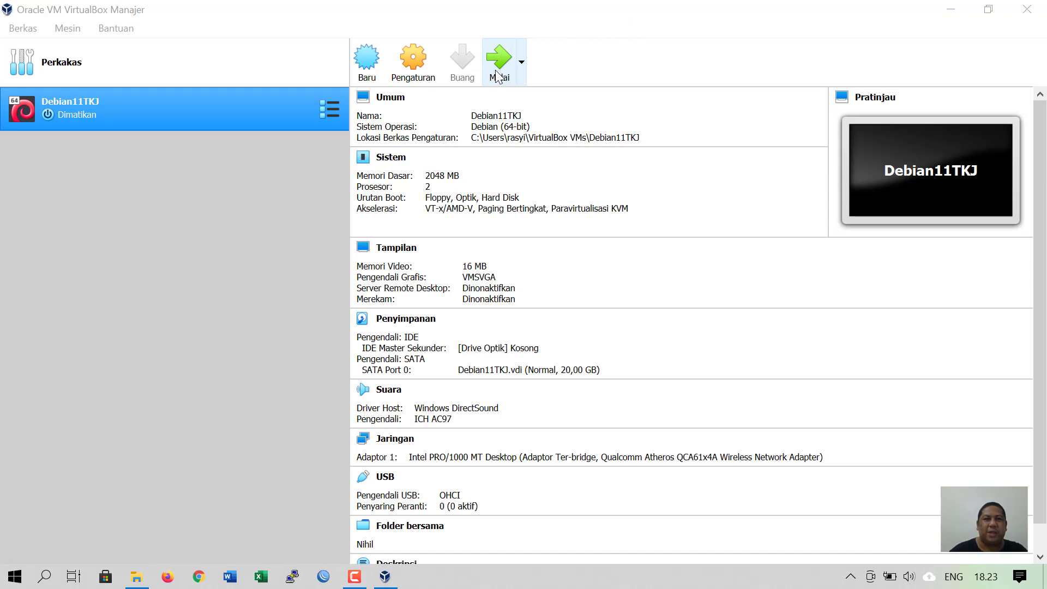
- Start Debian11TKJ with debian-10.2.0-amd64-DVD-1.iso from OS > Linux > Debian as the boot disc
left_click(498, 75)
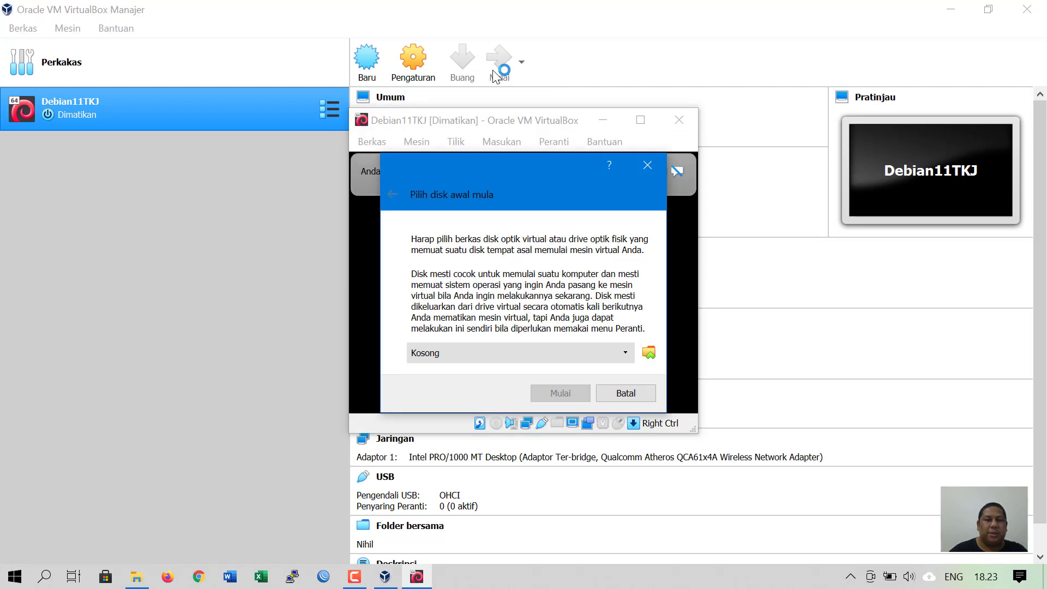
left_click_drag(475, 172, 454, 172)
left_click(650, 352)
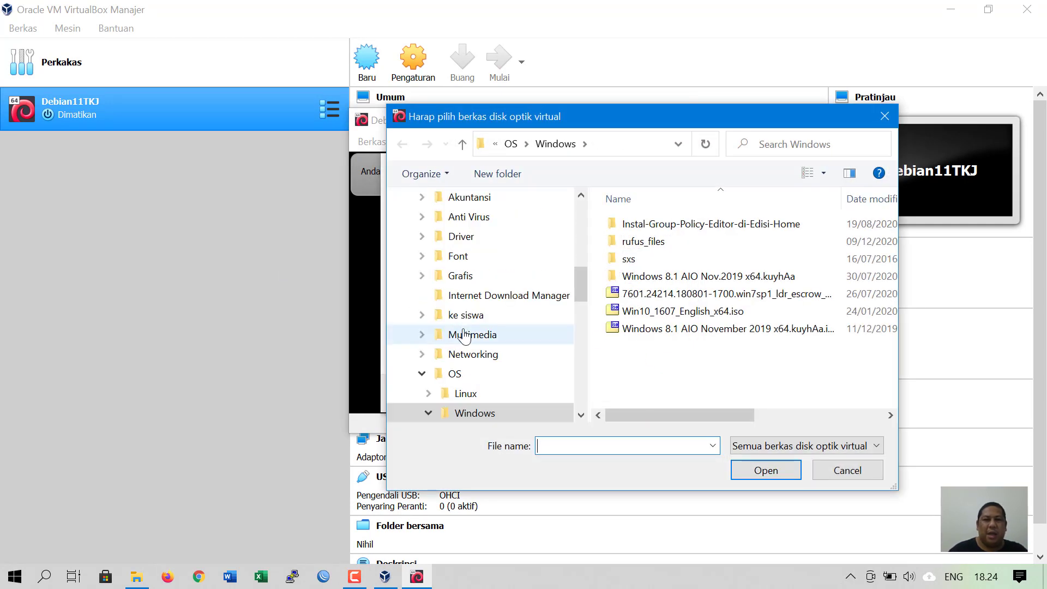
left_click(454, 374)
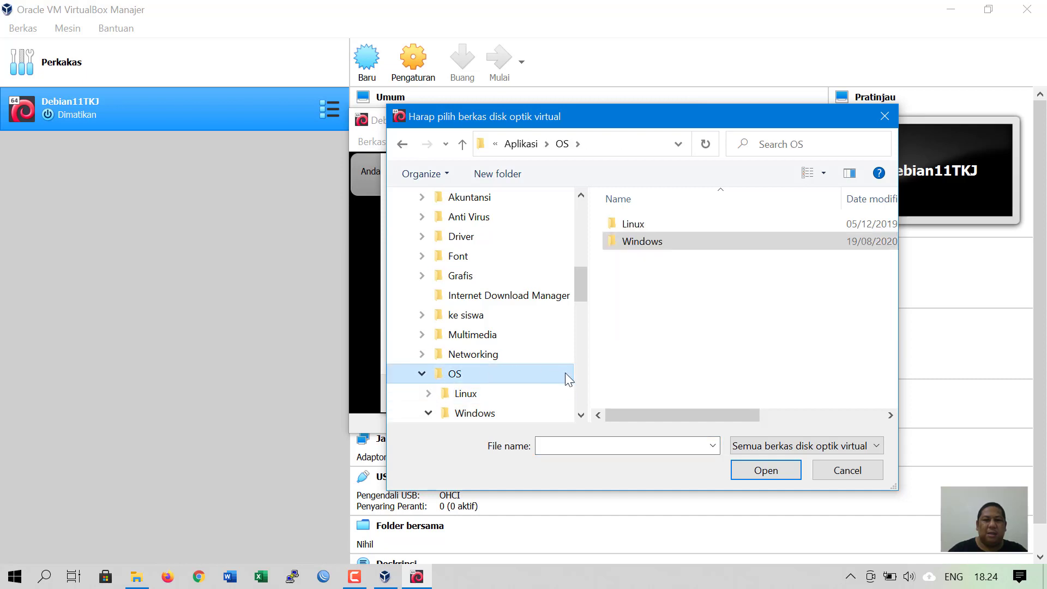
double_click(629, 229)
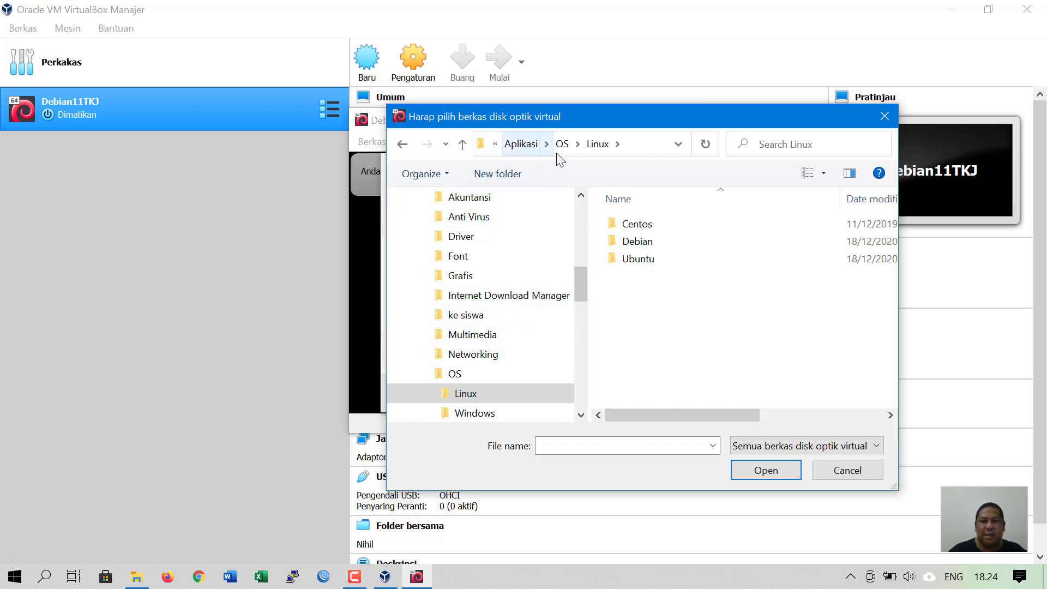
double_click(633, 244)
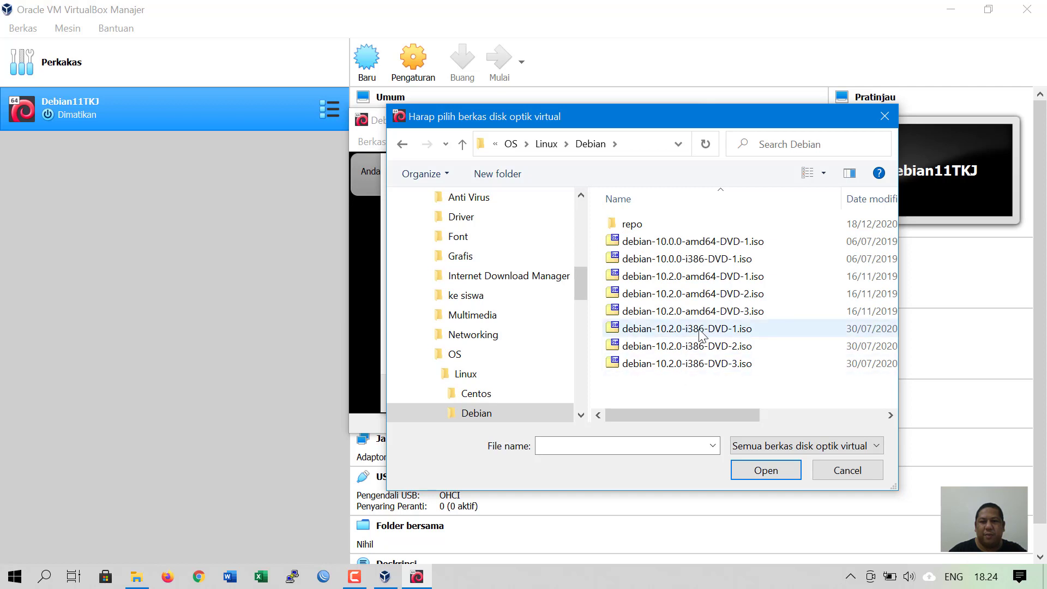
left_click(697, 282)
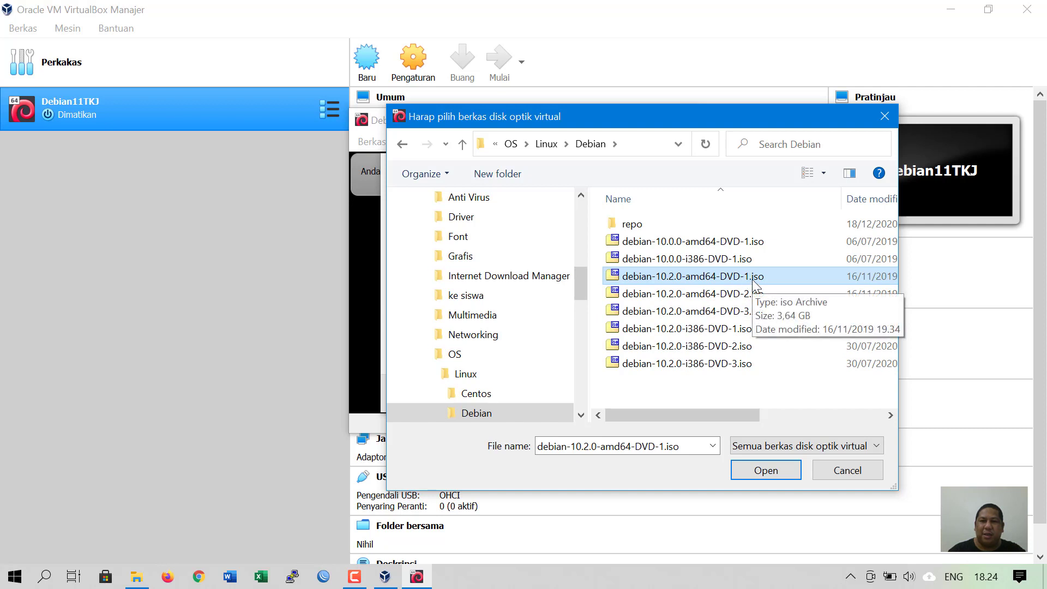
left_click(775, 467)
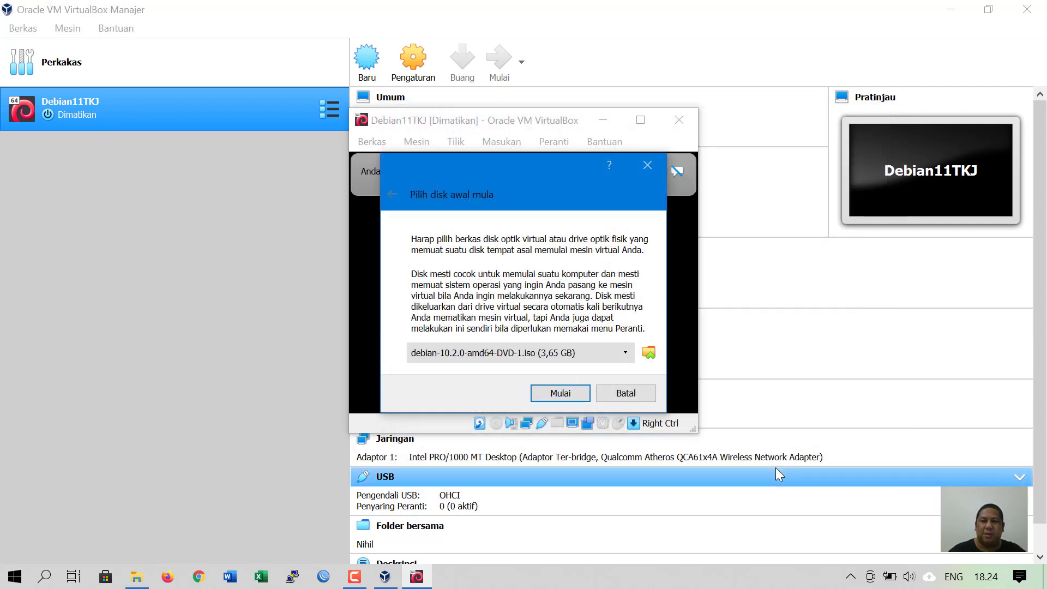
left_click(556, 393)
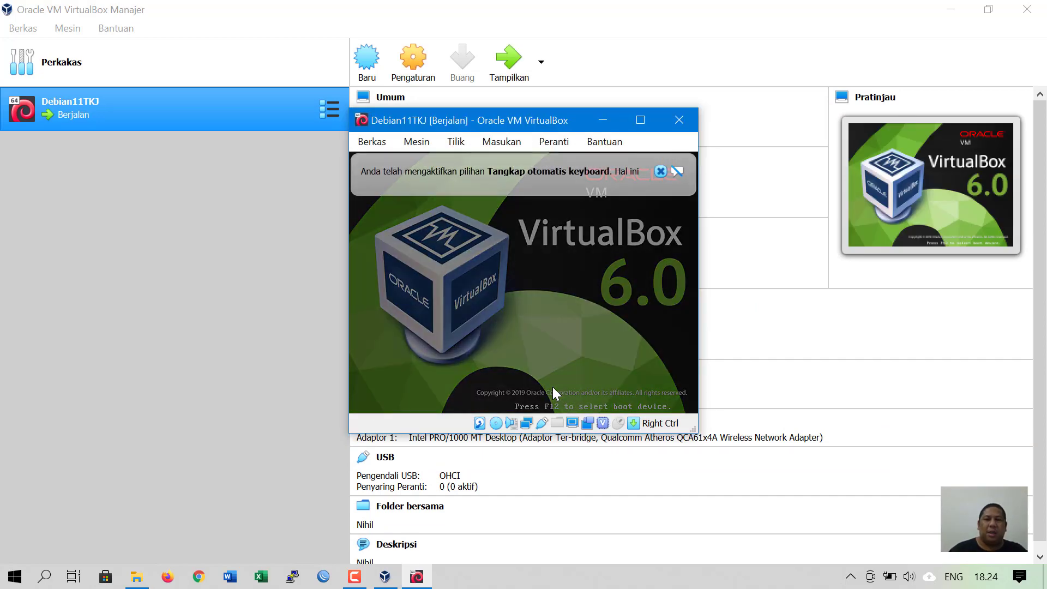
- Maximize the VM window and launch the text-mode Install entry from the Debian boot menu
key("Down")
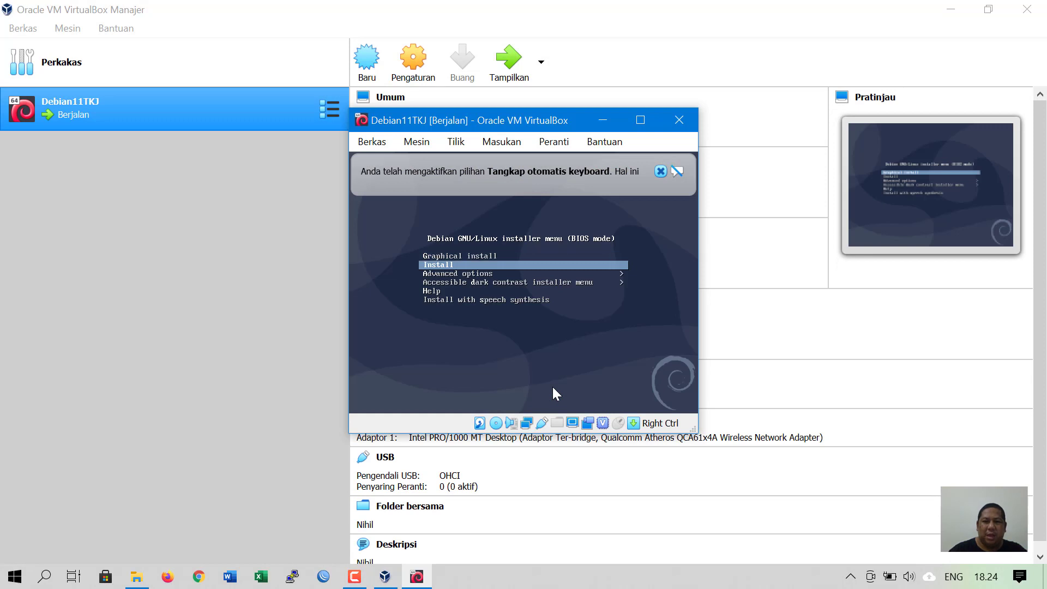
key("Up")
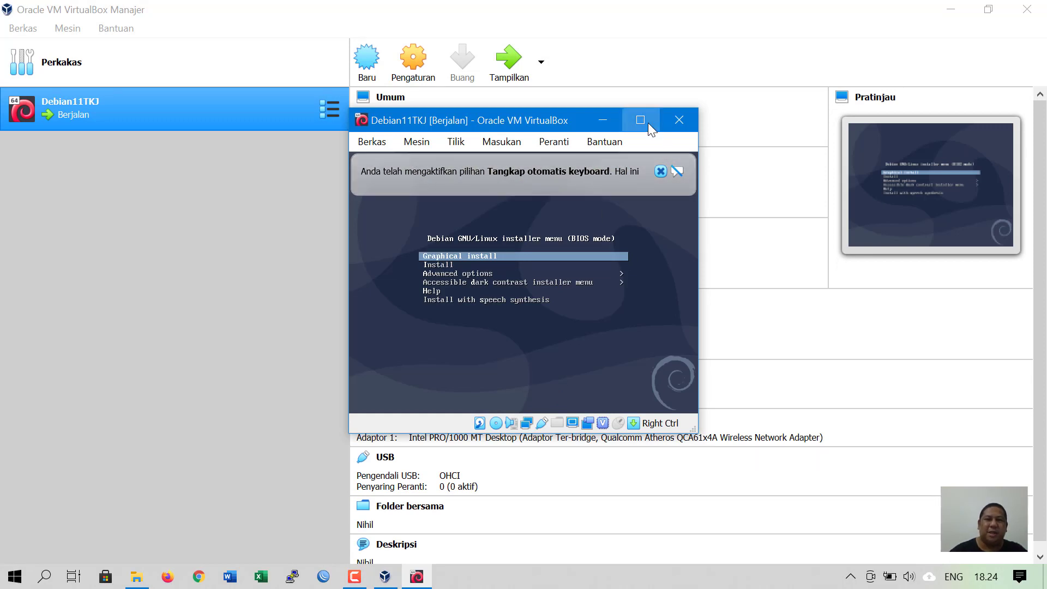
left_click(645, 121)
left_click(1009, 58)
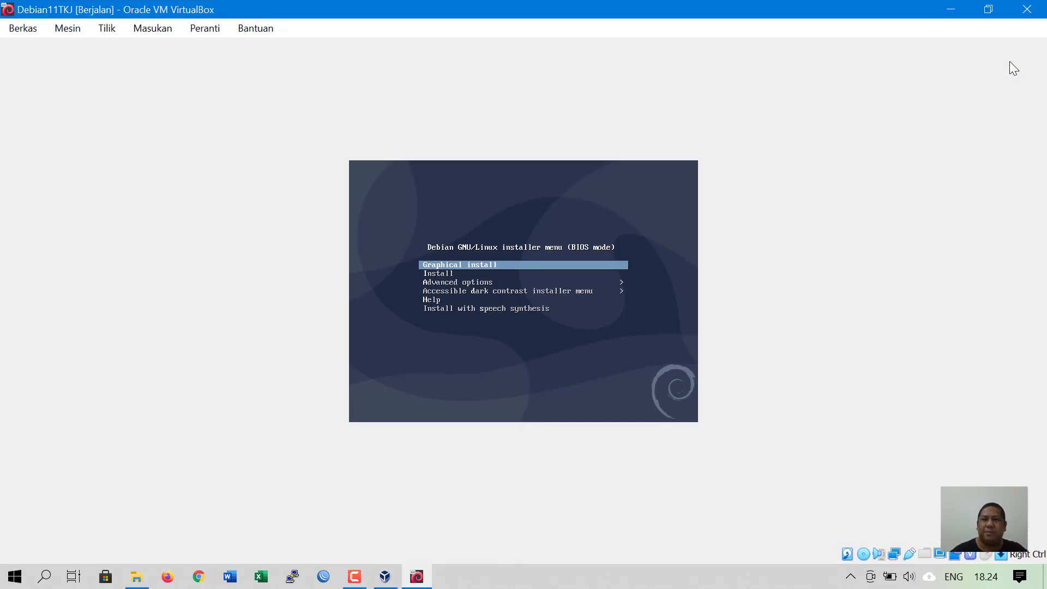
key("Down")
key("Down")
key("Down")
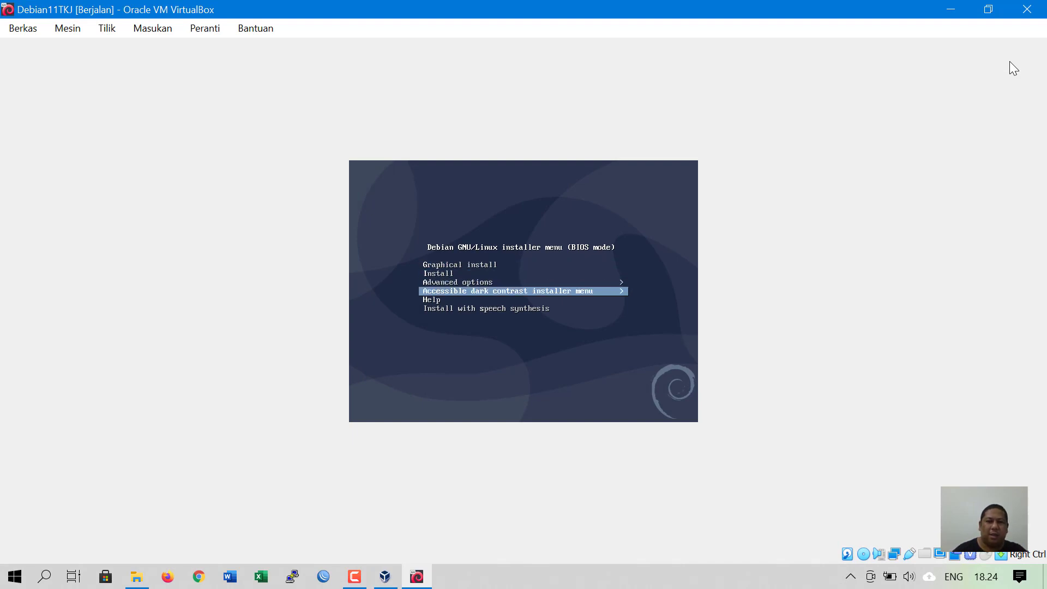
key("Up")
key("Up")
key("Up")
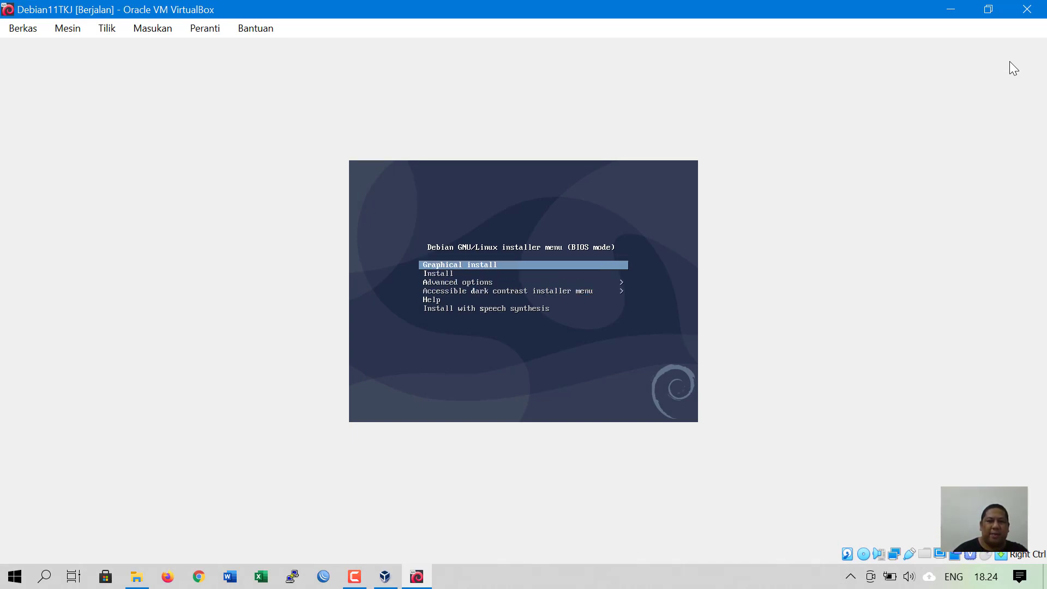
key("Down")
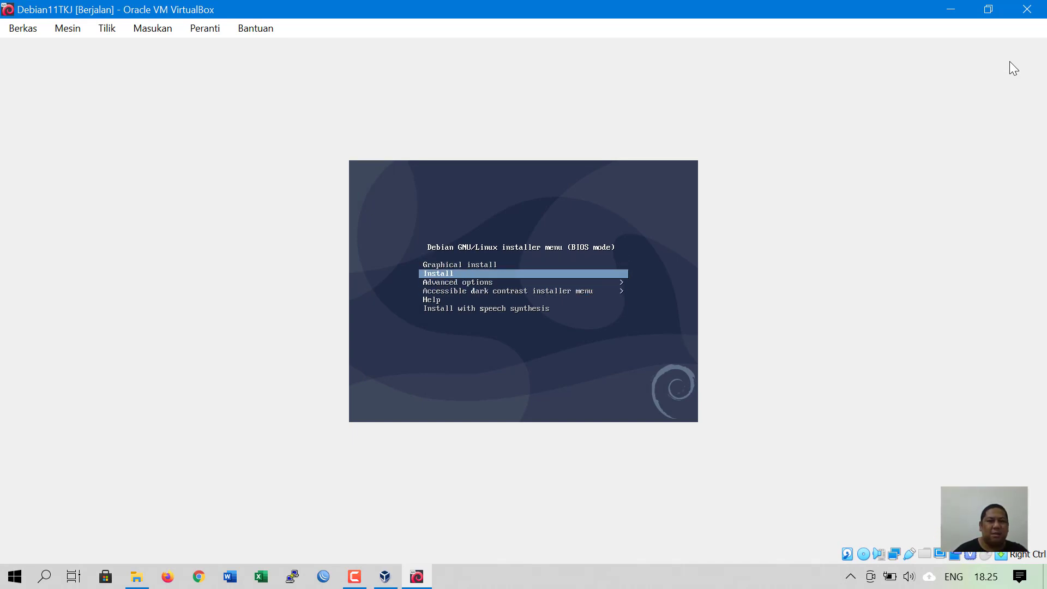
key("Down")
key("Up")
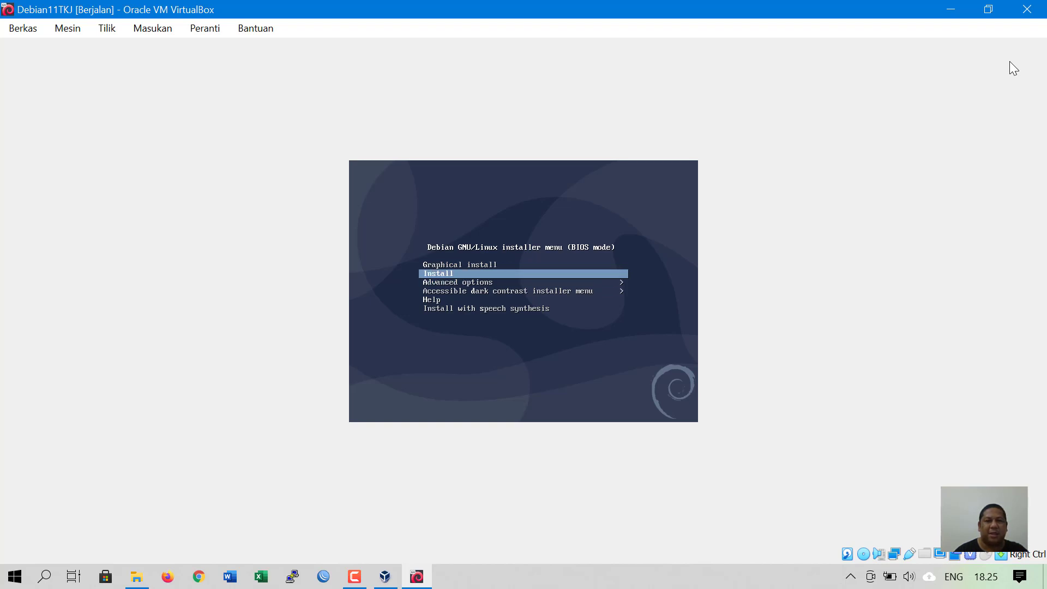
key("Return")
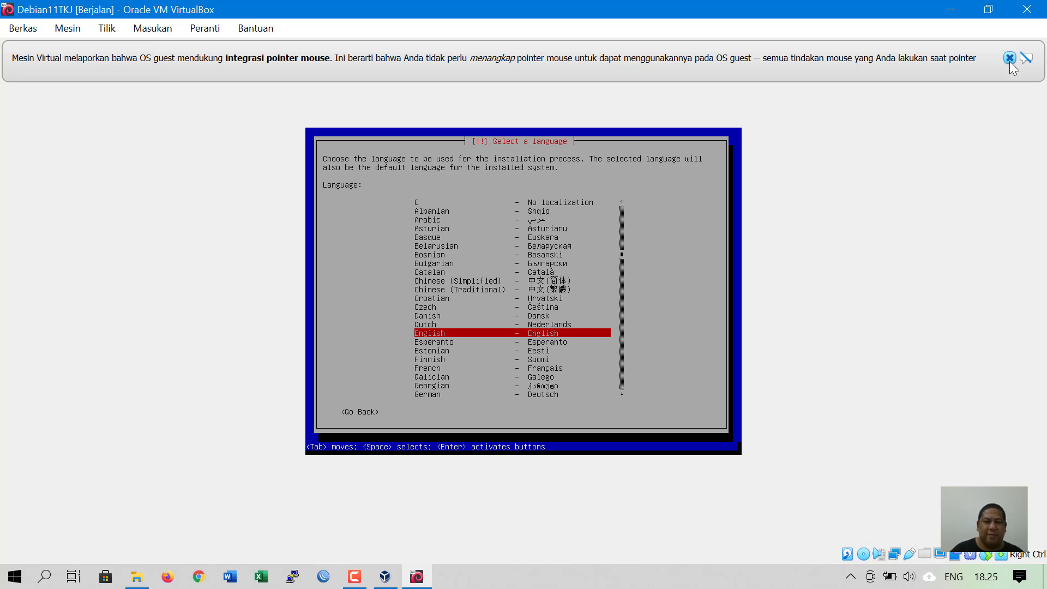
- Choose English as the installation language
key("Up")
key("Down")
key("Down")
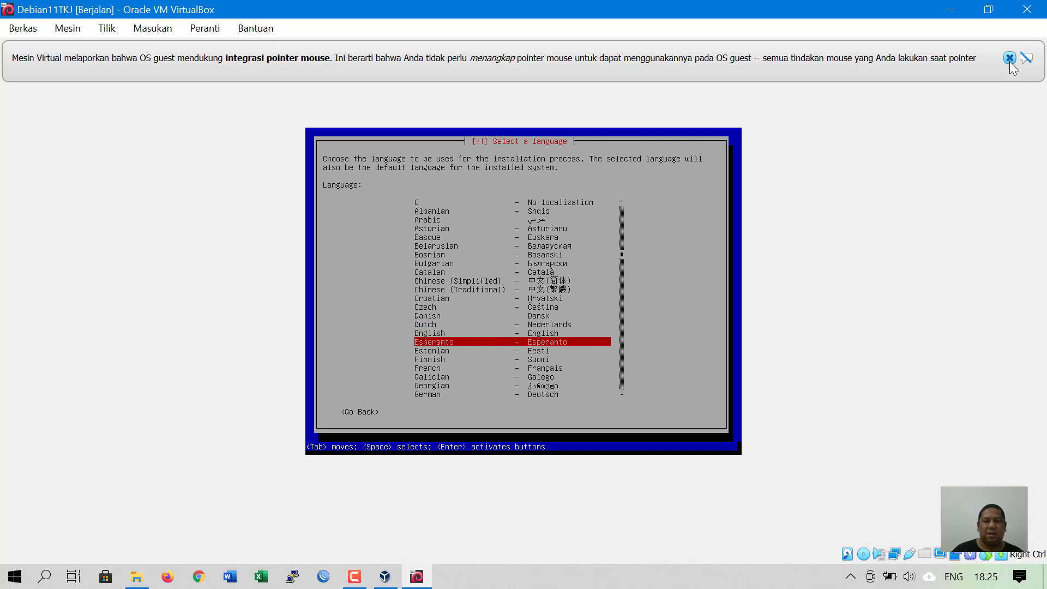
key("Up")
key("Up")
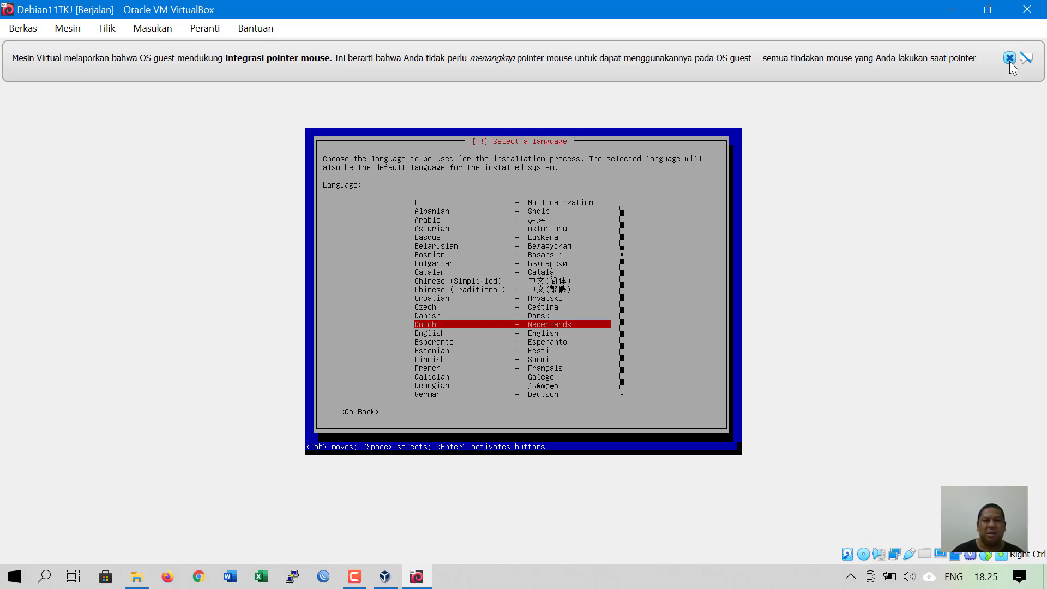
key("Down")
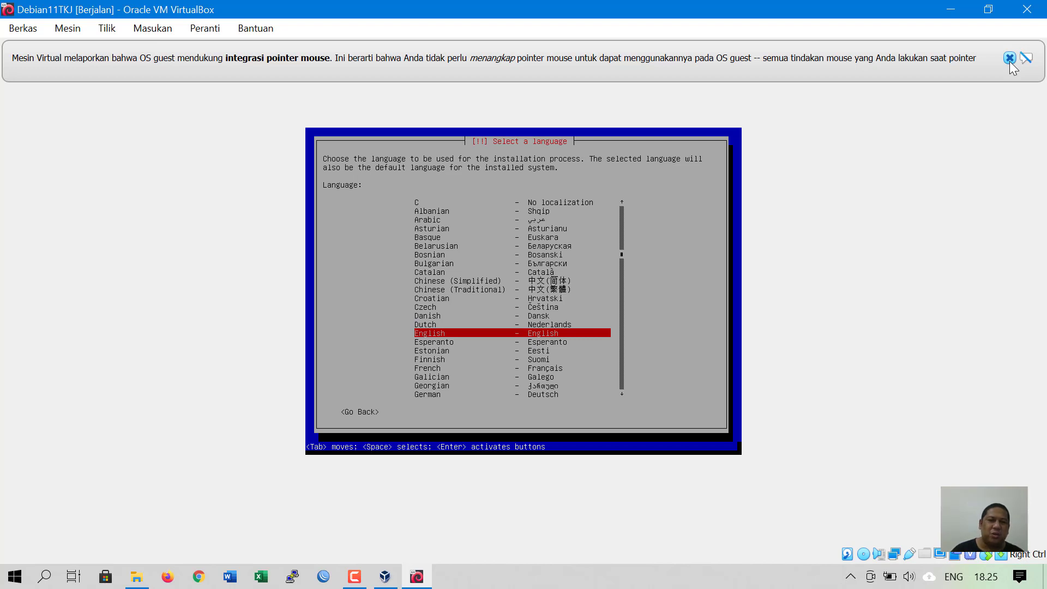
key("Return")
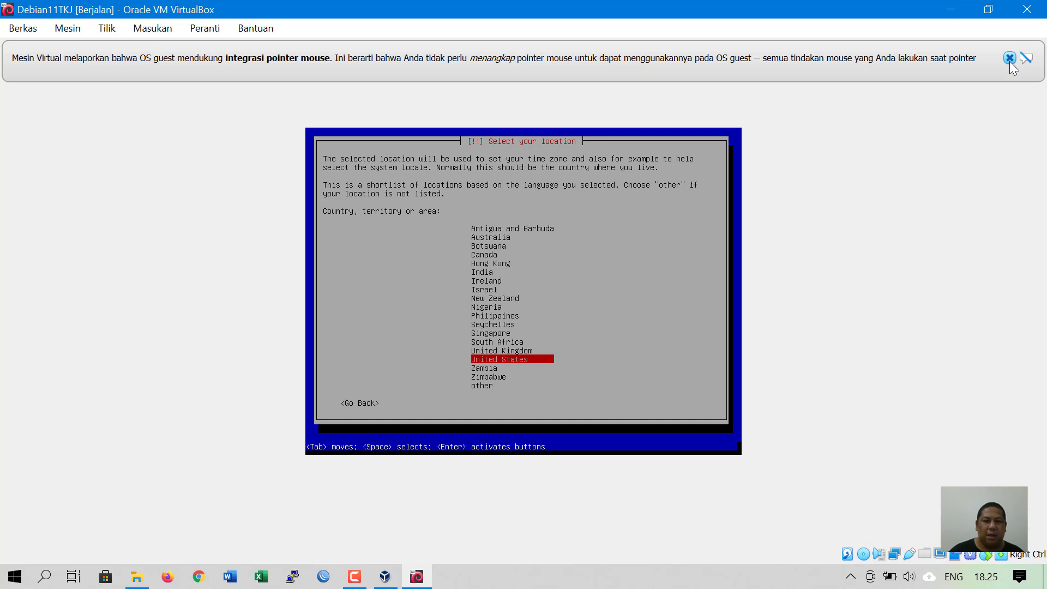
- Set the location to Indonesia via other > Asia
key("Down")
key("Down")
key("Down")
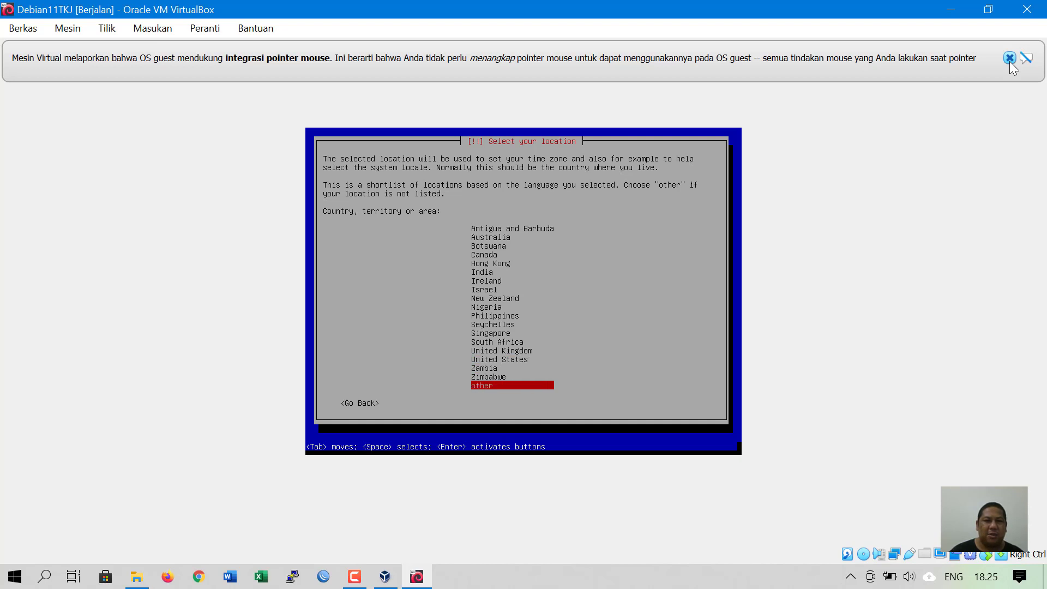
key("Return")
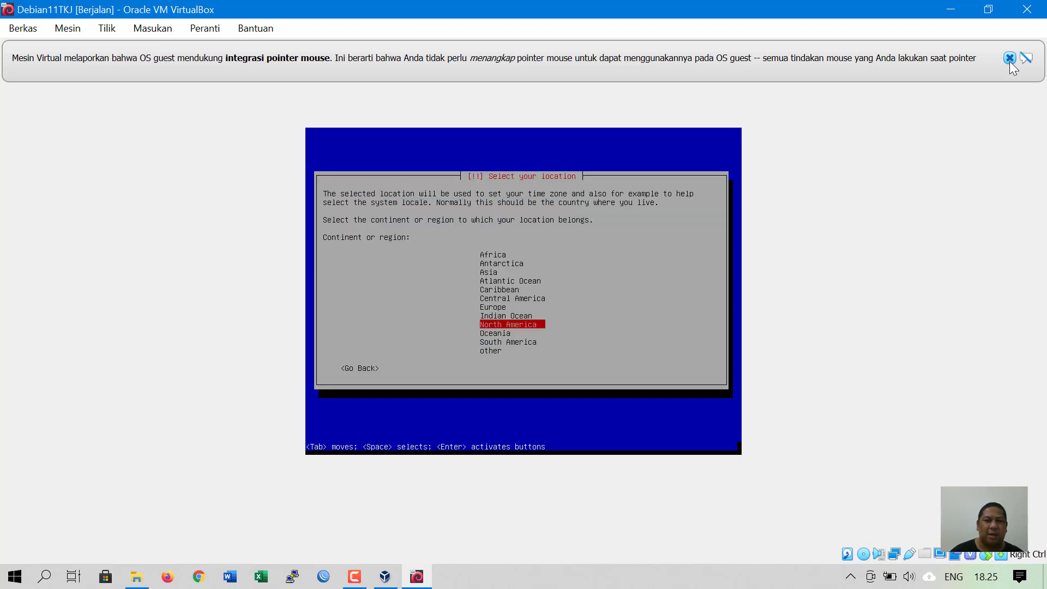
key("Up")
key("Up")
key("Up")
key("Up")
key("Up")
key("Up")
key("Return")
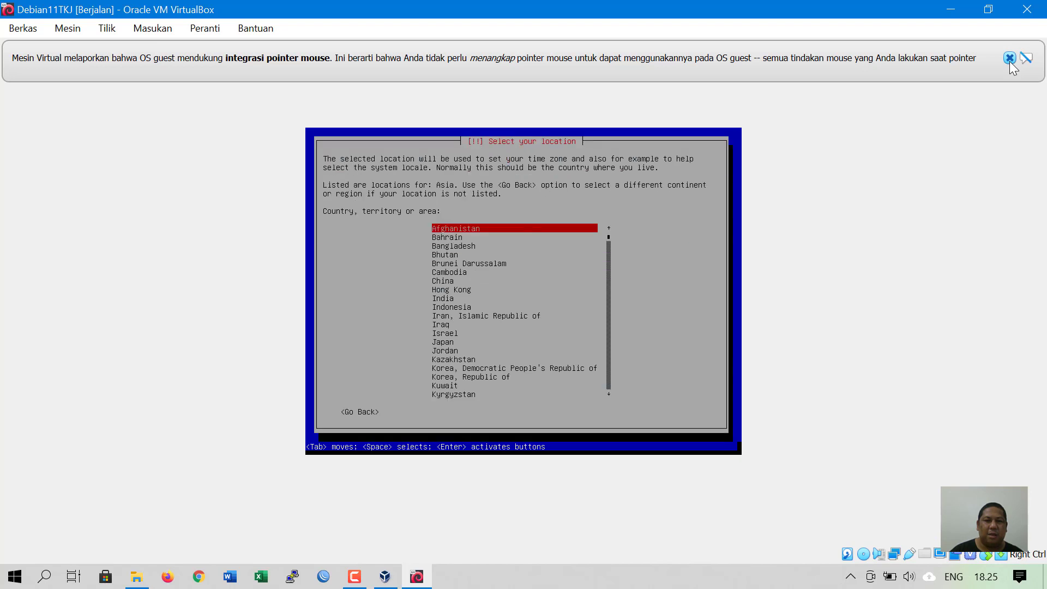
key("Down")
key("Down")
key("Down")
key("Down")
key("Down")
key("Down")
key("Down")
key("Down")
key("Down")
key("Down")
key("Down")
key("Up")
key("Up")
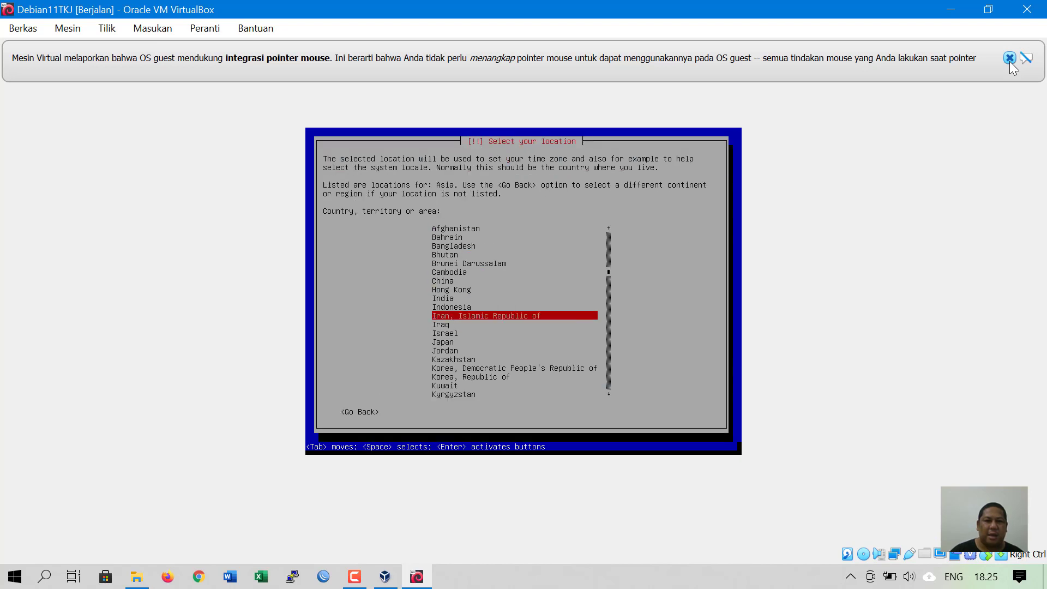
key("Return")
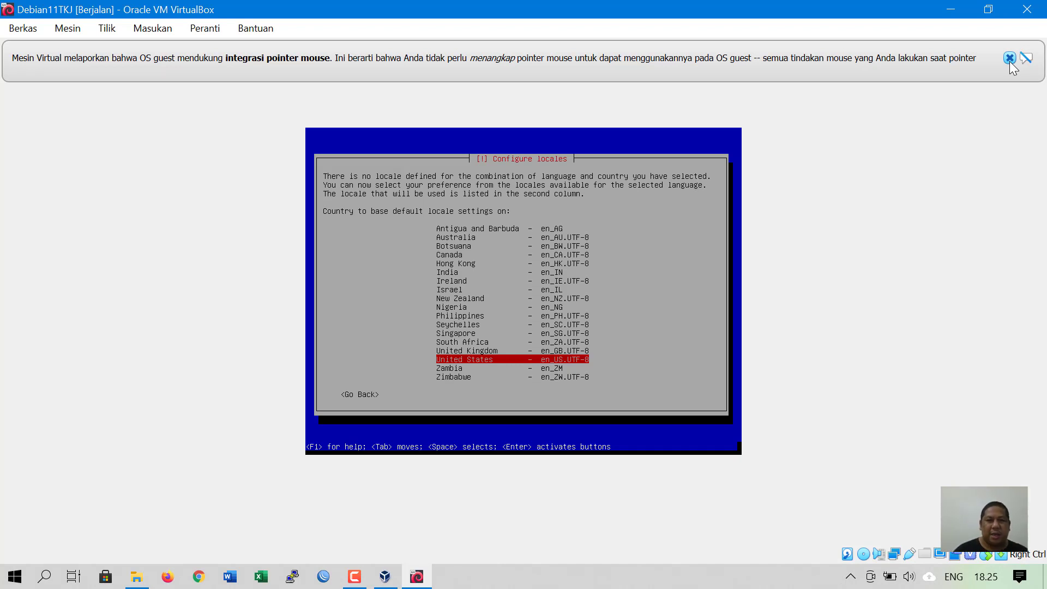
- Use the United States default locale and the American English keymap
key("Return")
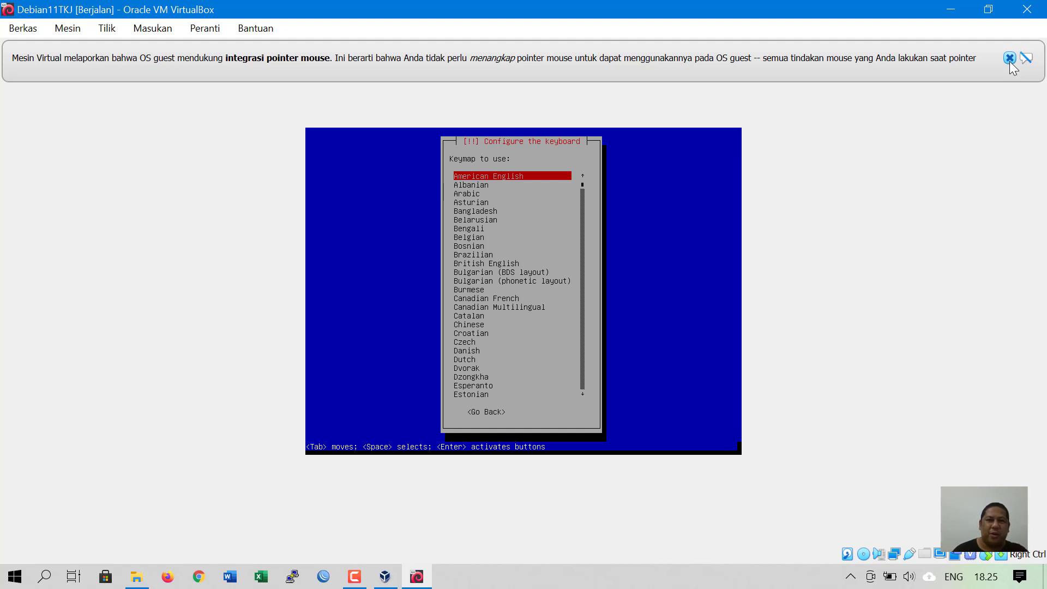
key("Down")
key("Down")
key("Down")
key("Up")
key("Up")
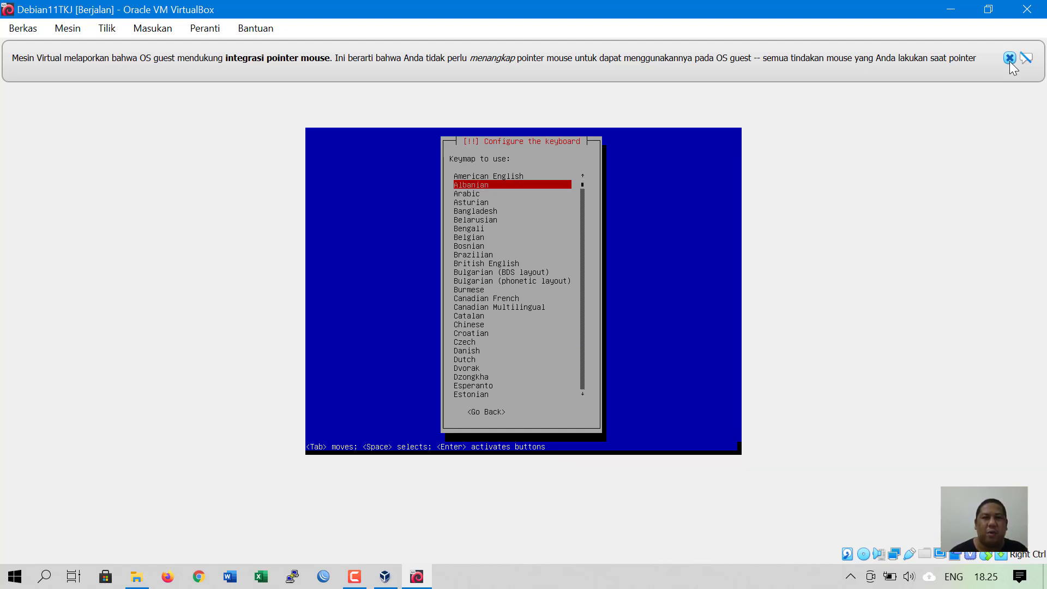
key("Down")
key("Down")
key("Down")
key("Down")
key("Down")
key("Down")
key("Down")
key("Down")
key("Down")
key("Down")
key("Down")
key("Down")
key("Down")
key("Down")
key("Down")
key("Down")
key("Down")
key("Down")
key("Down")
key("Down")
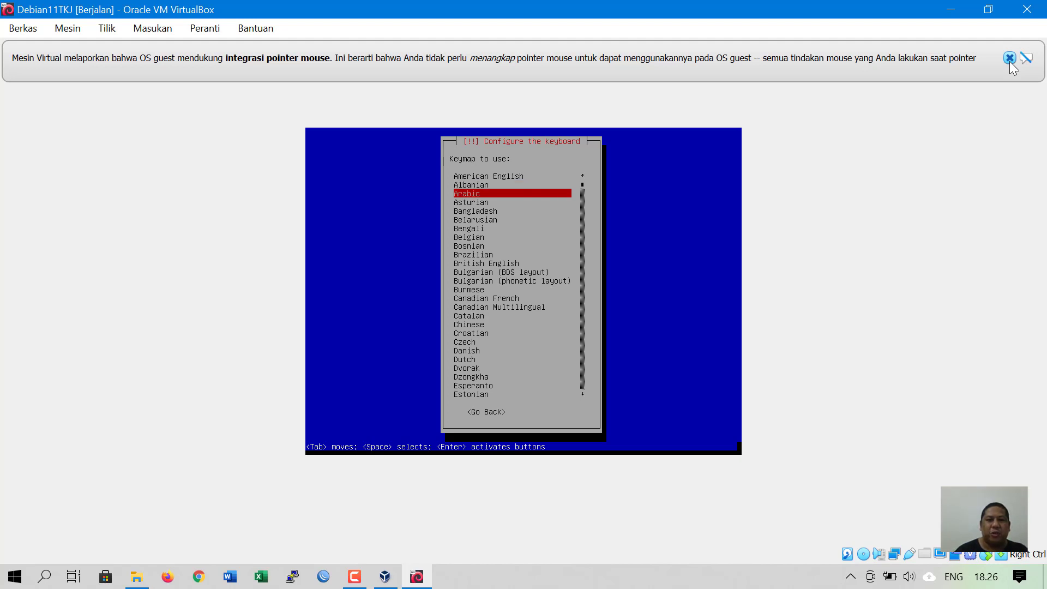
key("Down")
key("Down")
key("Down")
key("Down")
key("Down")
key("Down")
key("Down")
key("Down")
key("Down")
key("Down")
key("Down")
key("Down")
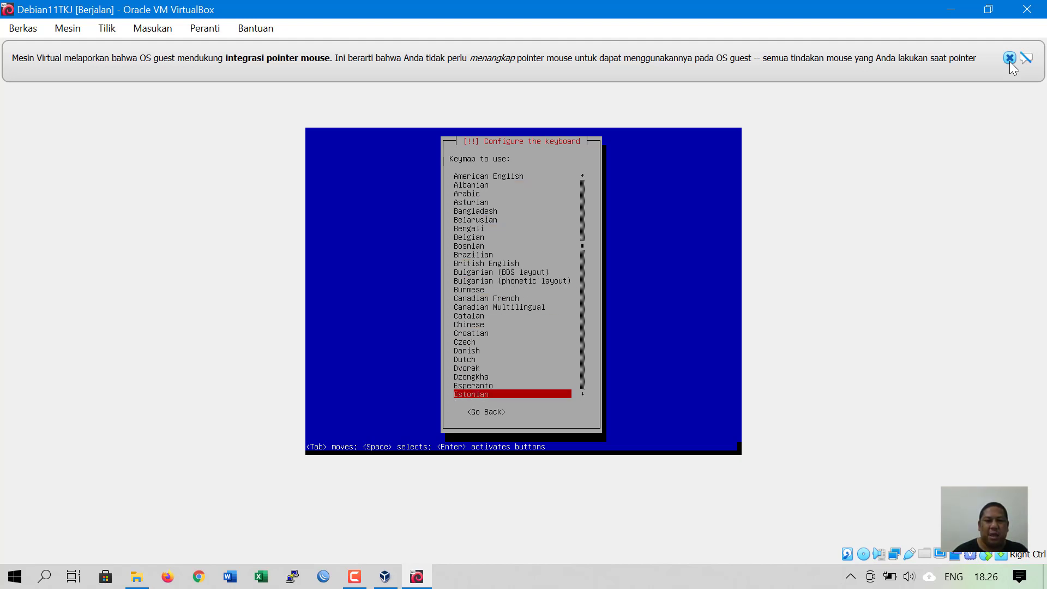
key("Up")
key("Up")
key("Up")
key("Up")
key("Up")
key("Up")
key("Up")
key("Up")
key("Up")
key("Up")
key("Up")
key("Up")
key("Up")
key("Up")
key("Up")
key("Up")
key("Up")
key("Up")
key("Up")
key("Up")
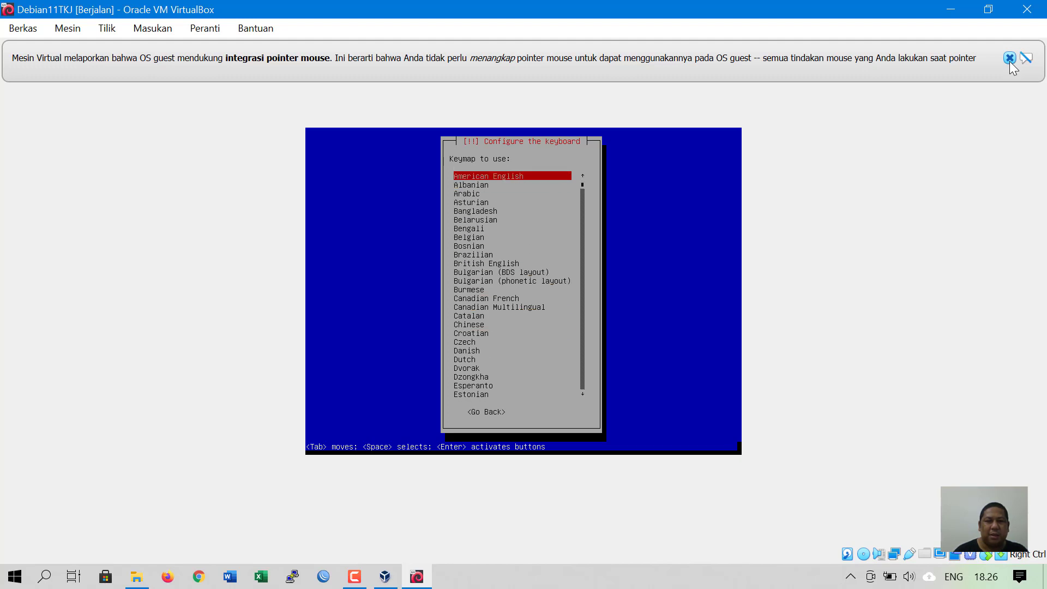
key("Return")
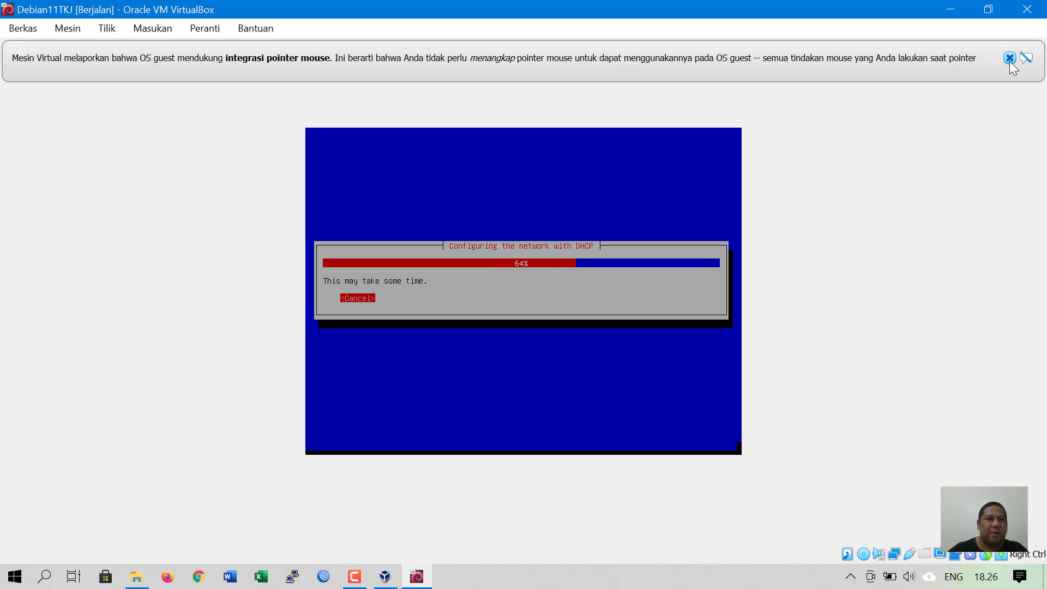
- After DHCP autoconfiguration fails, choose 'Do not configure the network at this time'
left_click(1009, 59)
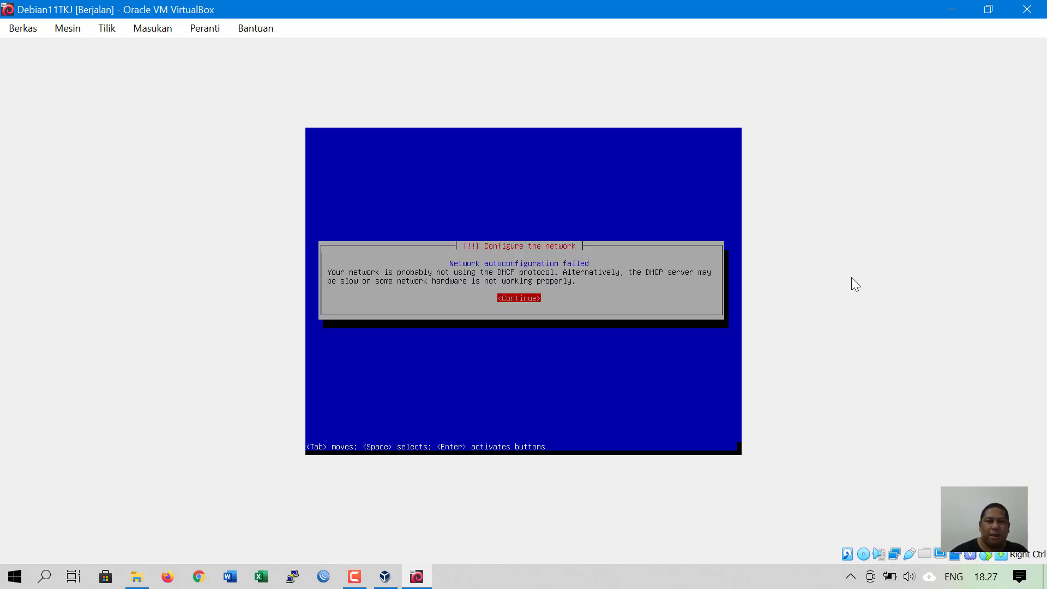
key("Return")
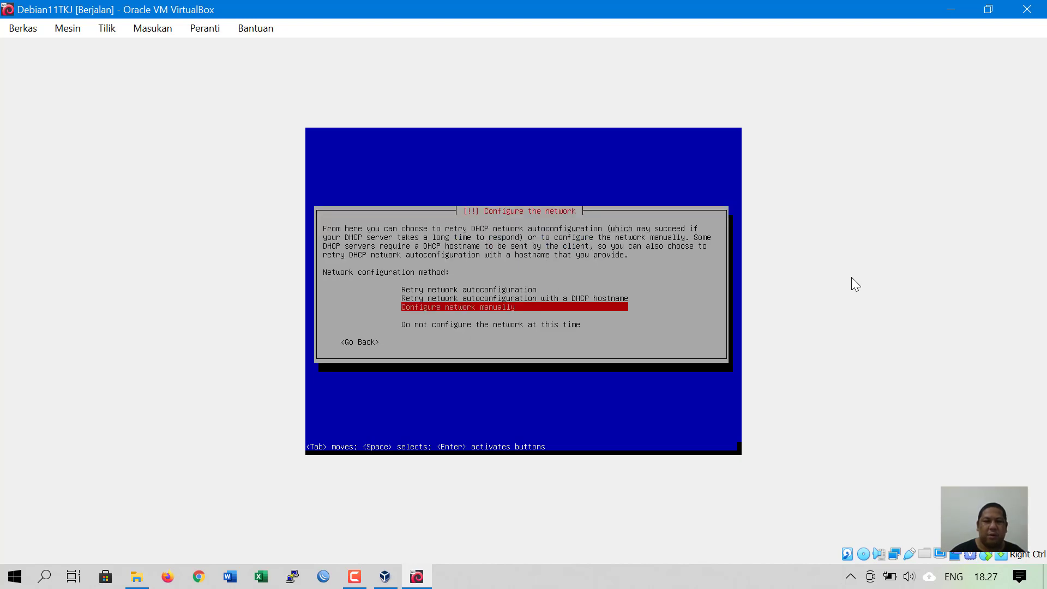
key("Down")
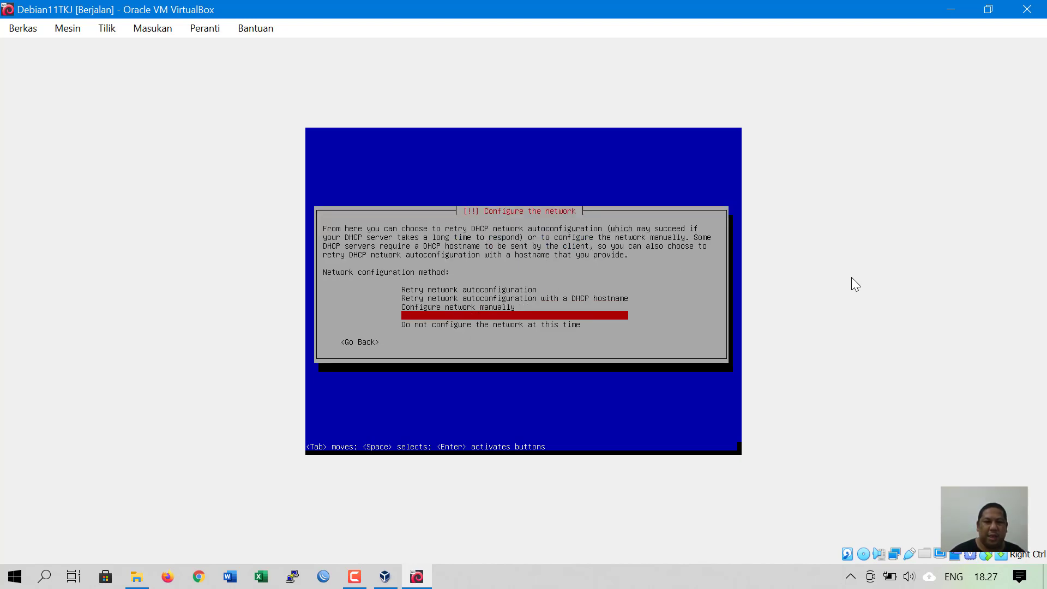
key("Down")
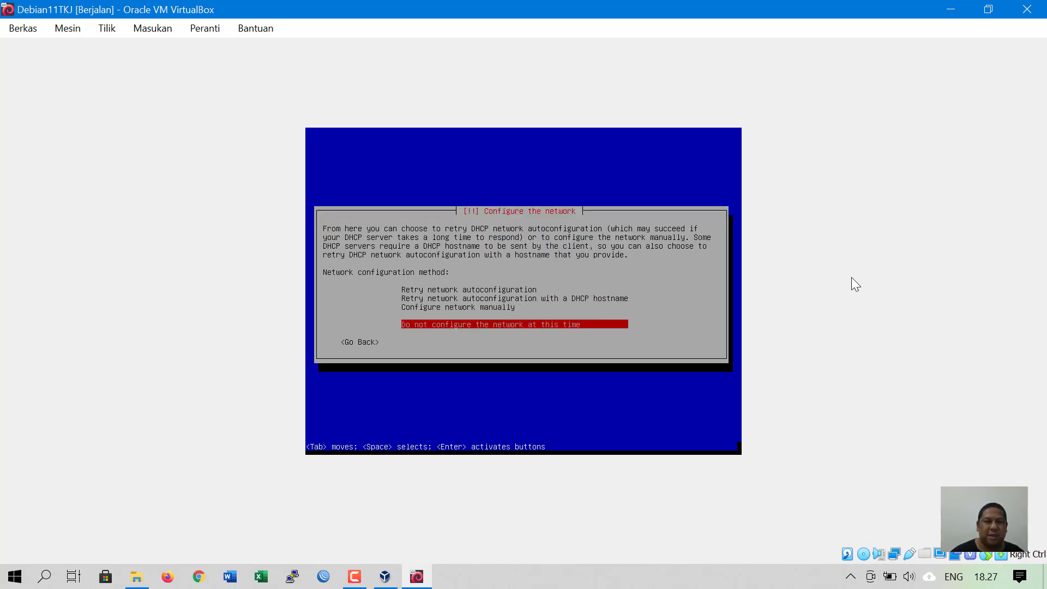
key("Up")
key("Up")
key("Up")
key("Up")
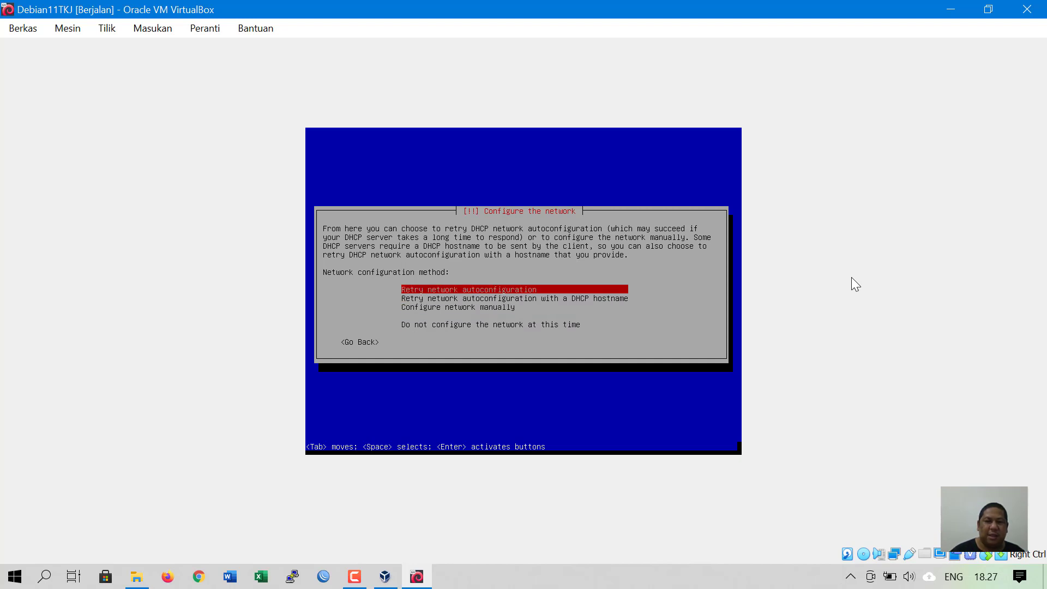
key("Down")
key("Down")
key("Down")
key("Down")
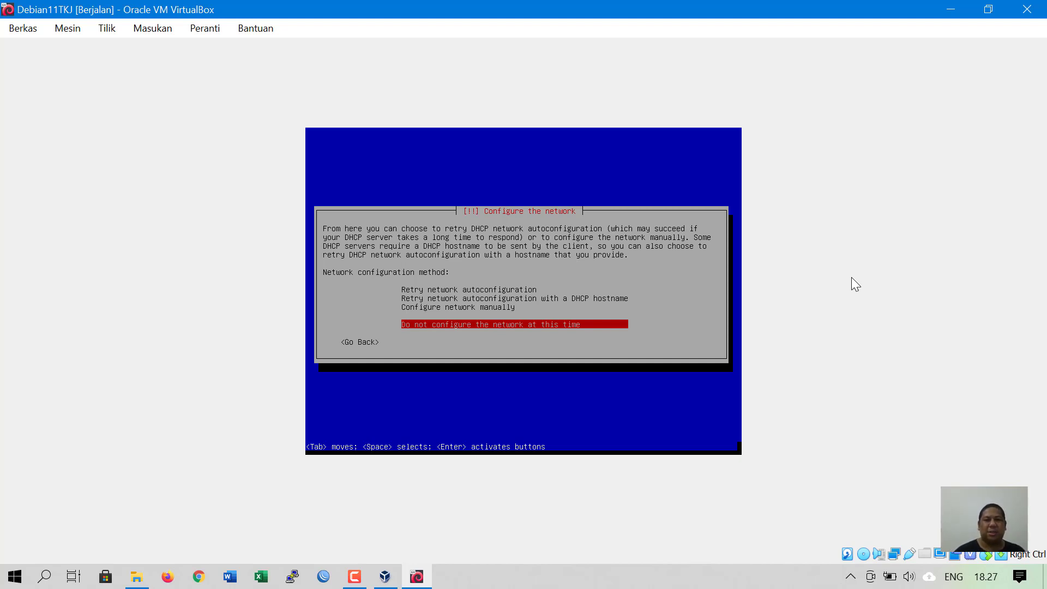
key("Return")
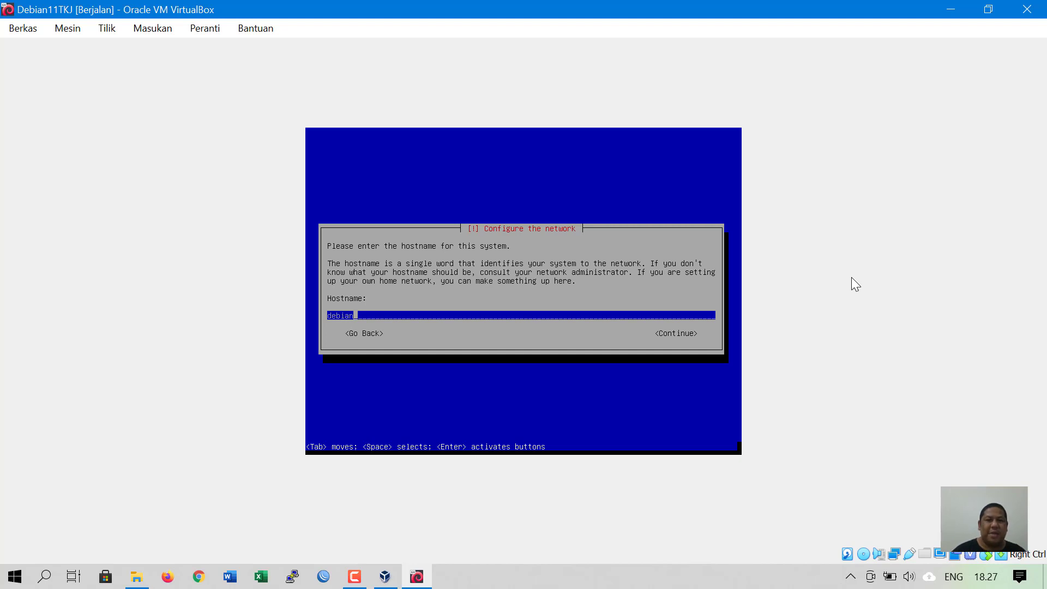
- Accept 'debian' as the hostname and continue
key("Tab")
key("Tab")
key("Tab")
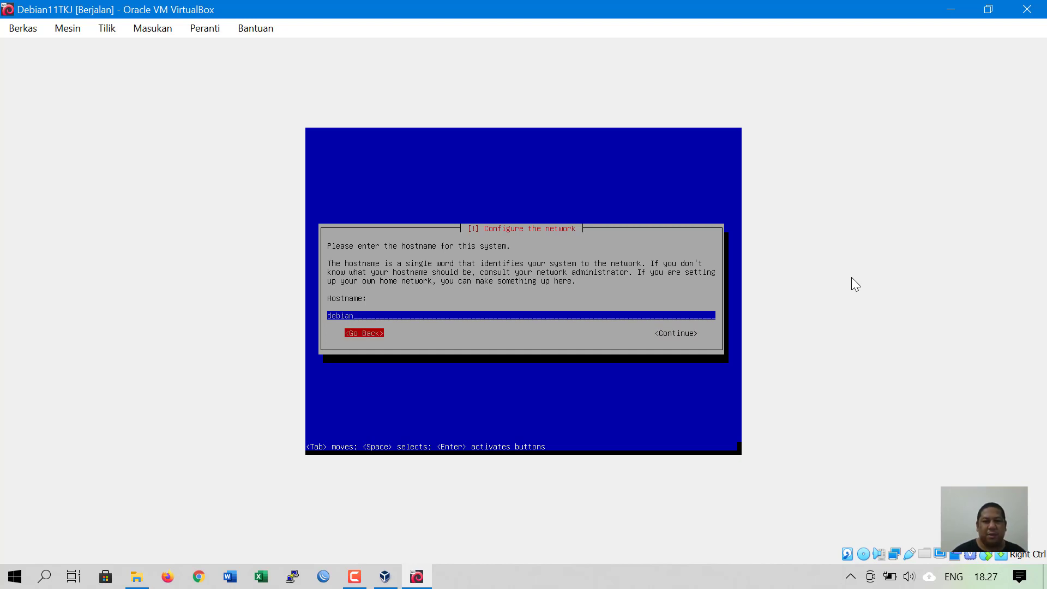
key("Tab")
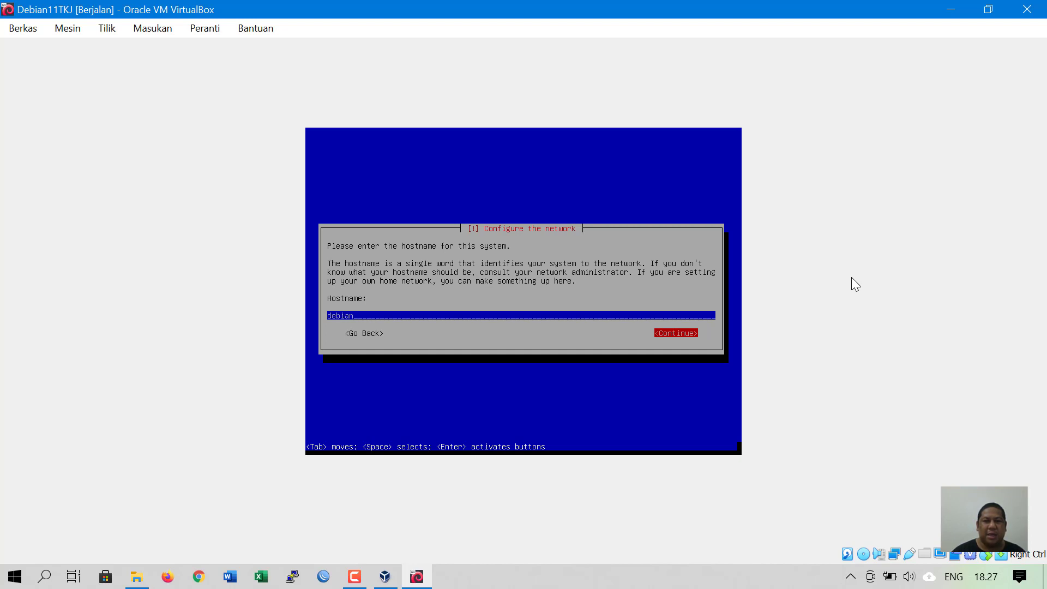
key("Tab")
key("Tab")
key("Tab")
key("Tab")
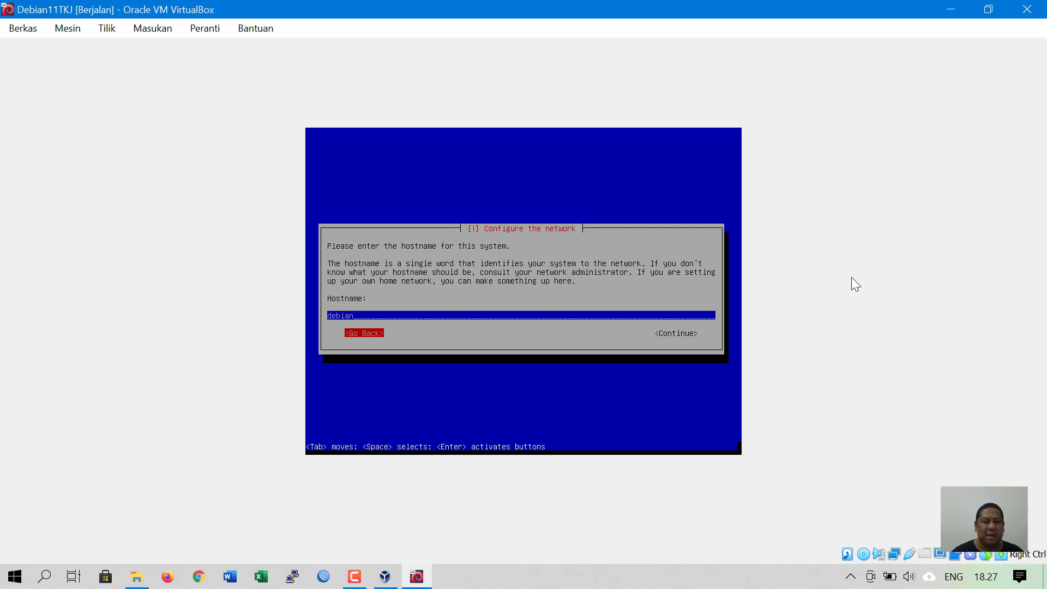
key("Tab")
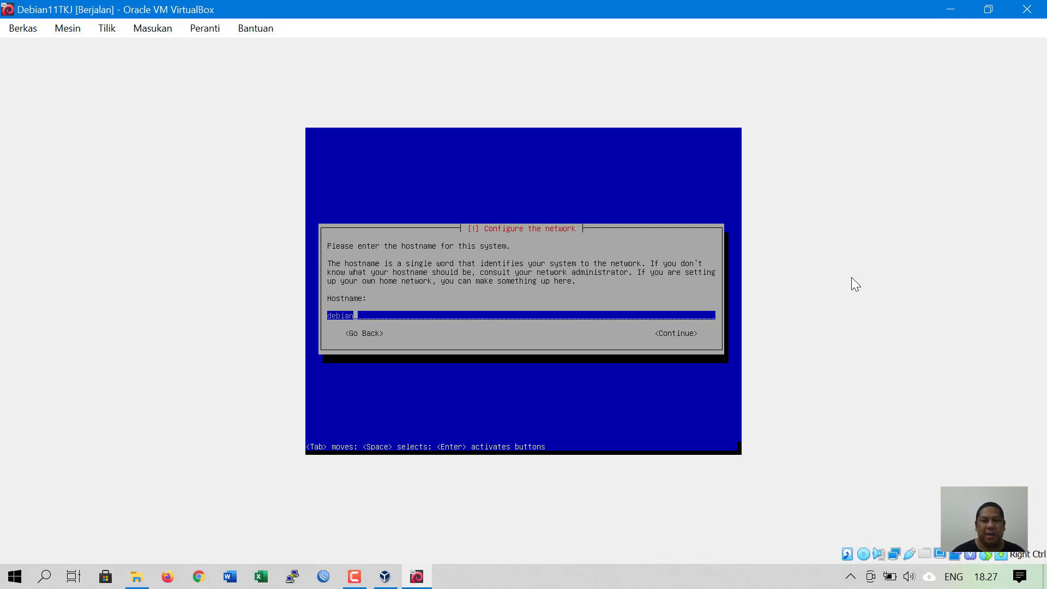
key("Tab")
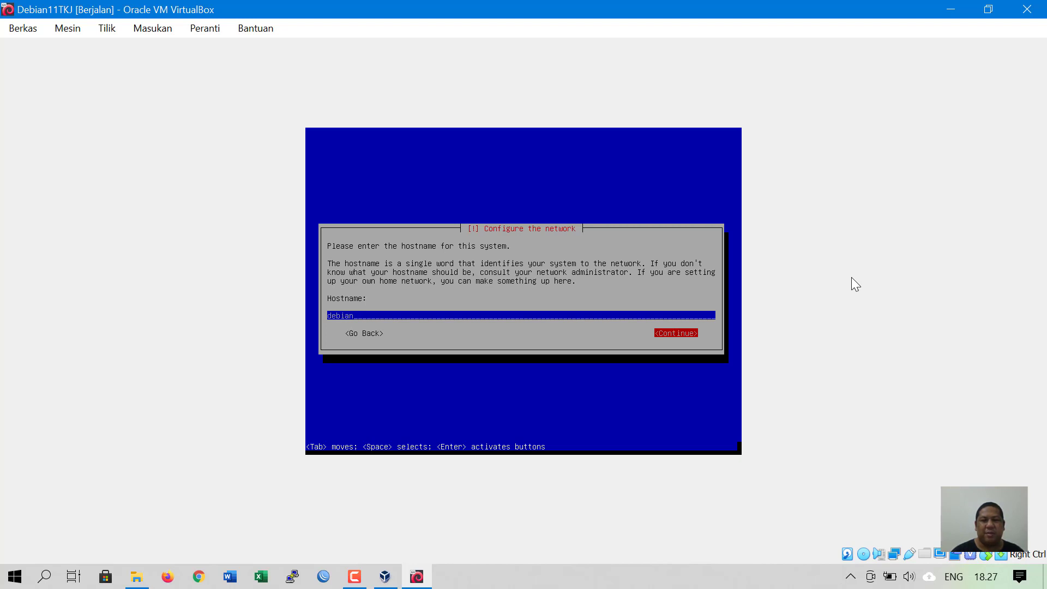
key("Tab")
key("Tab")
key("Tab")
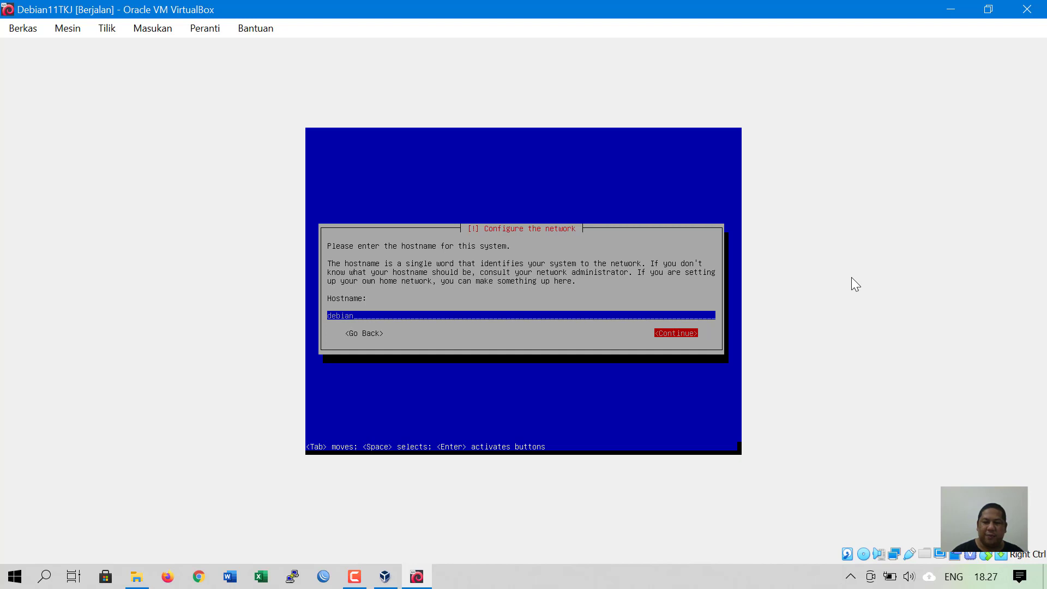
key("Return")
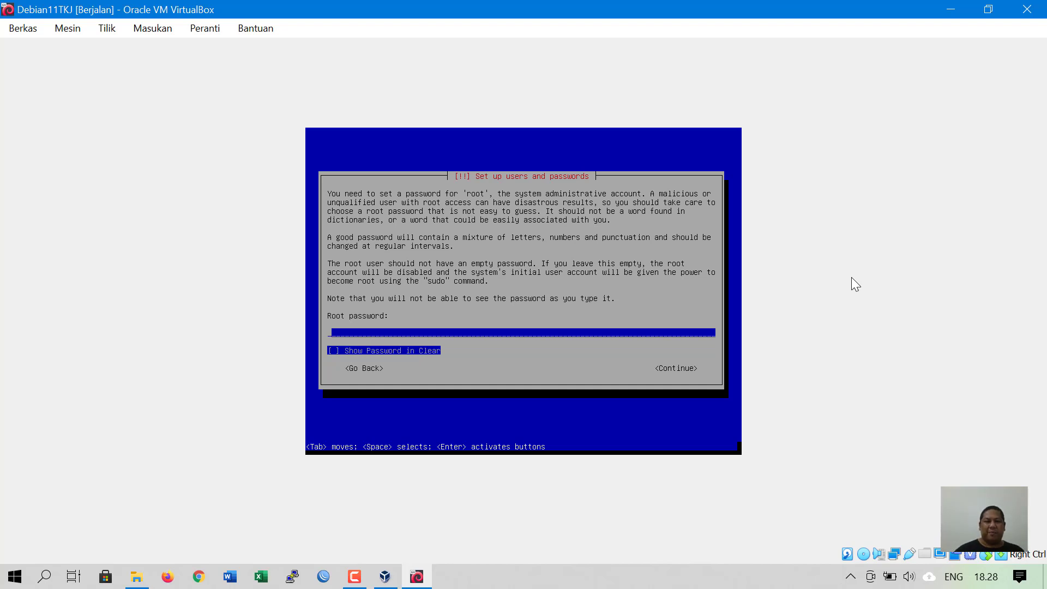
- Enter the root password, reveal it with Show Password in Clear, and continue
key("Tab")
key("Tab")
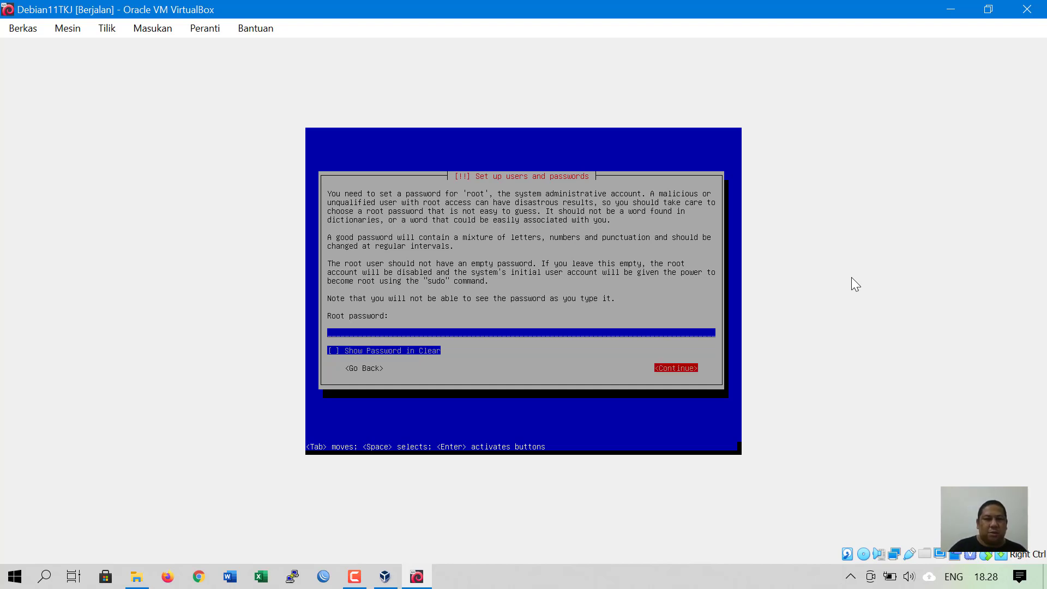
key("Tab")
key("Tab")
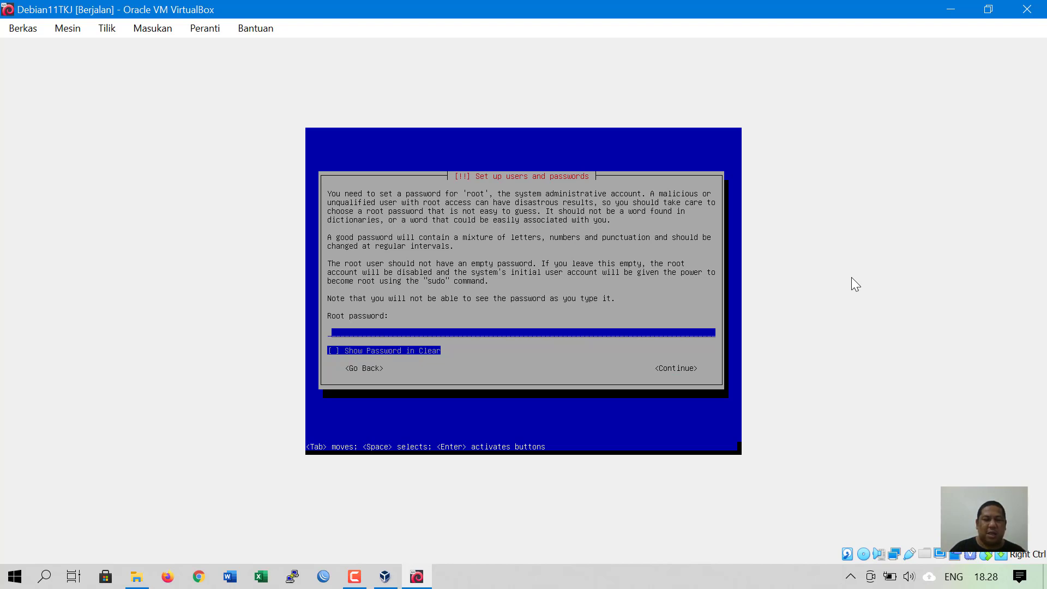
type("*****")
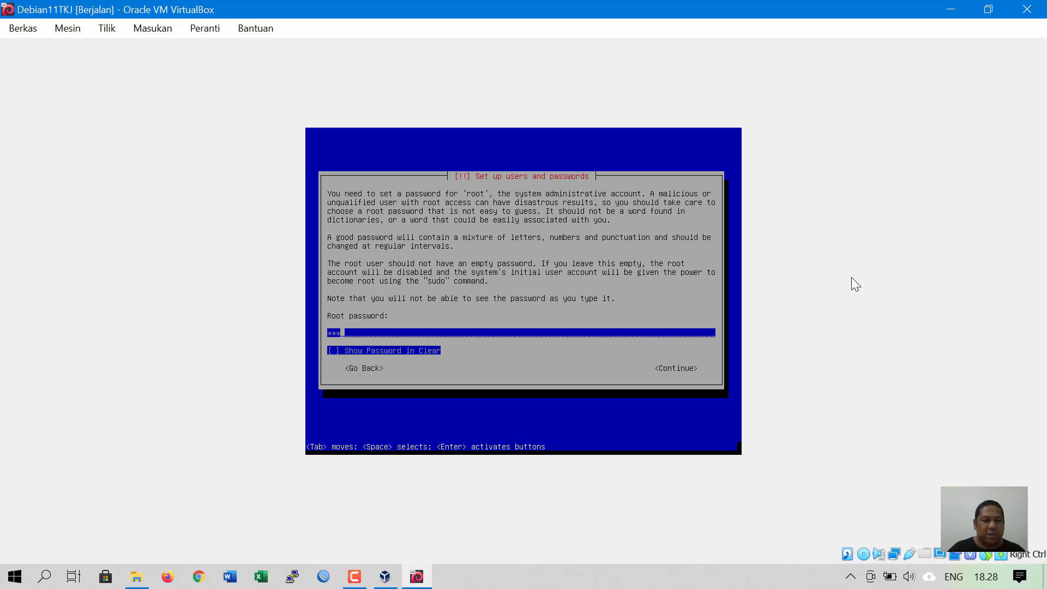
type("*")
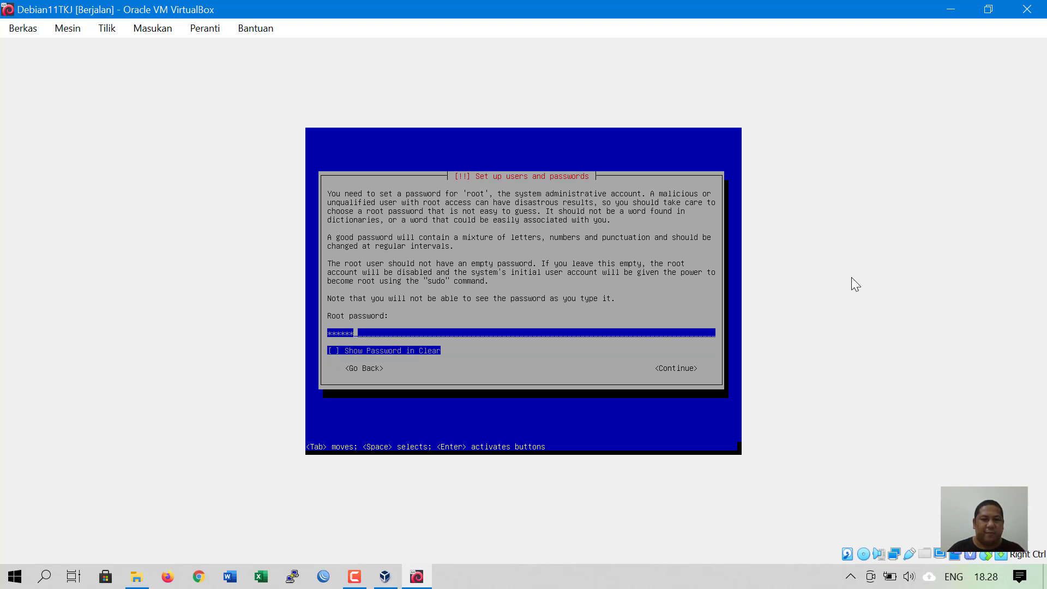
key("Tab")
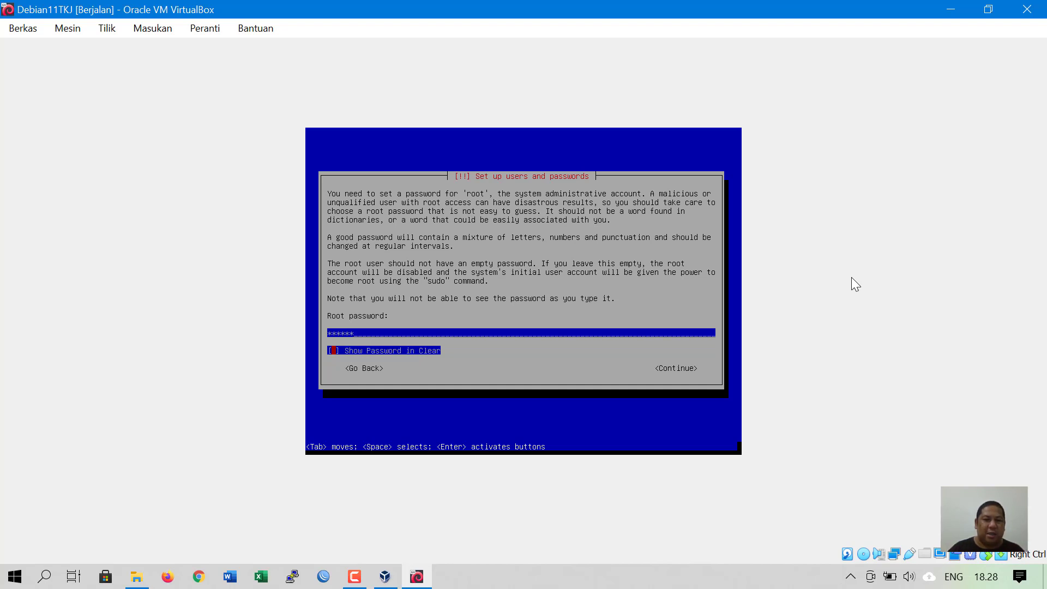
key("Tab")
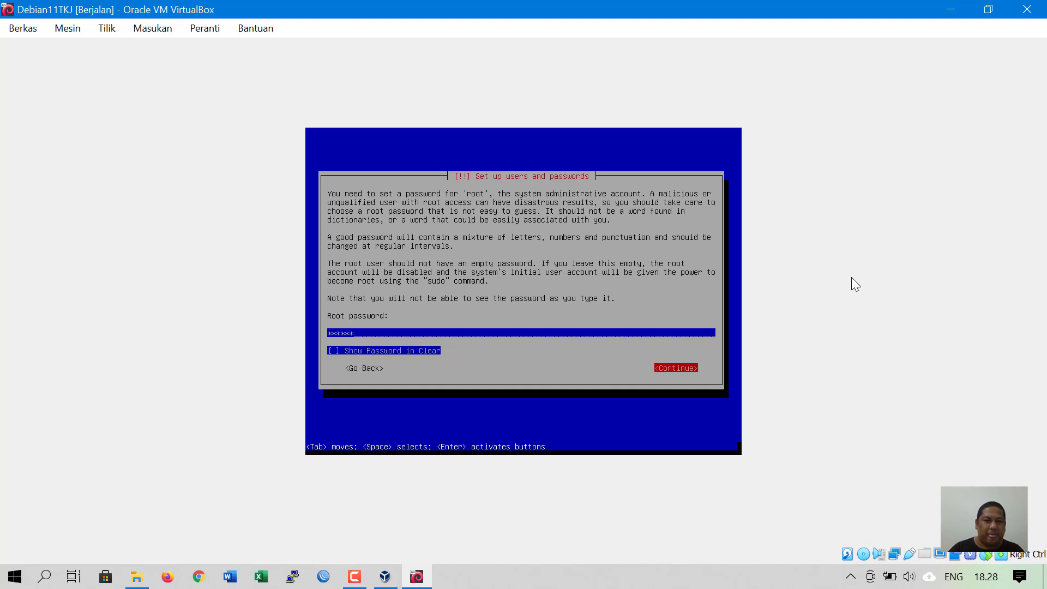
key("shift+Tab")
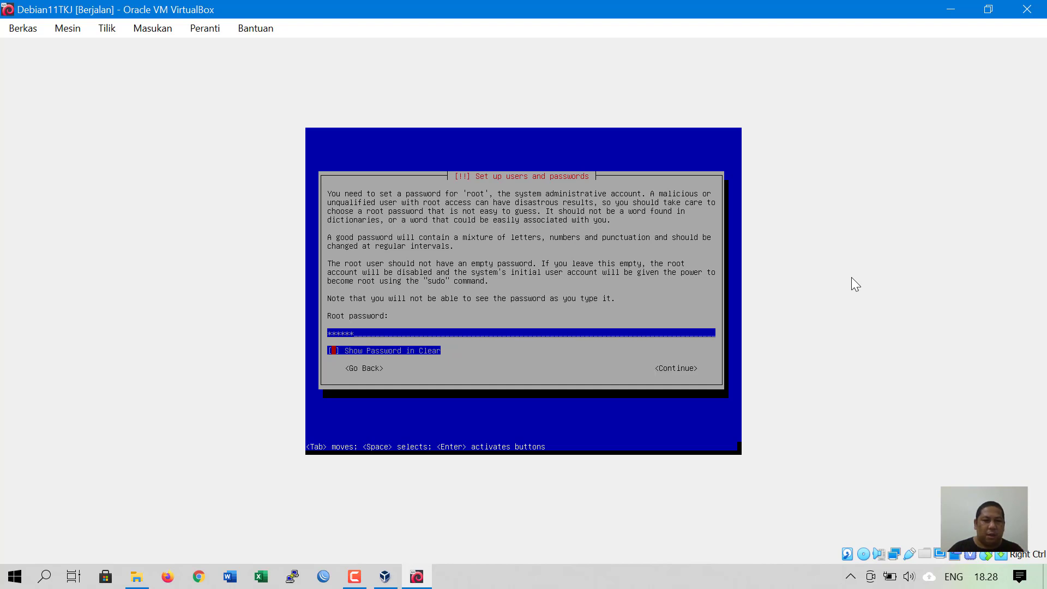
key("space")
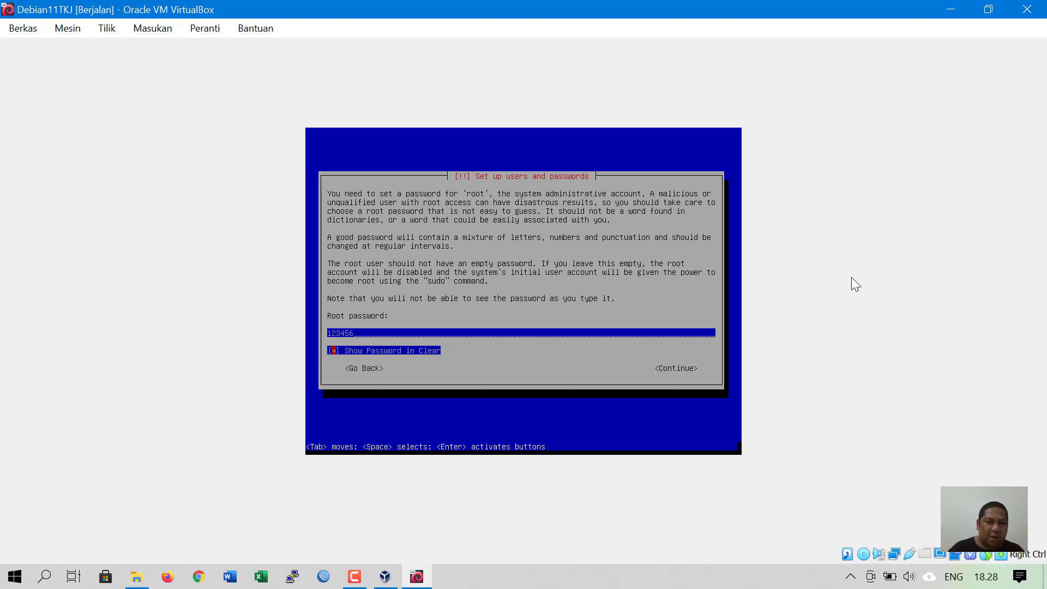
key("Tab")
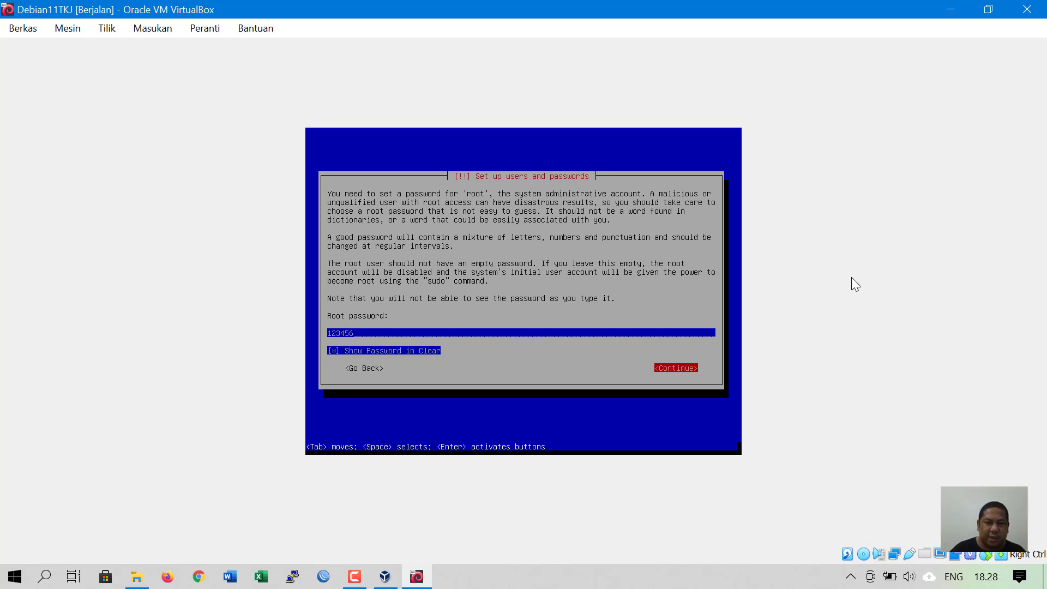
key("Return")
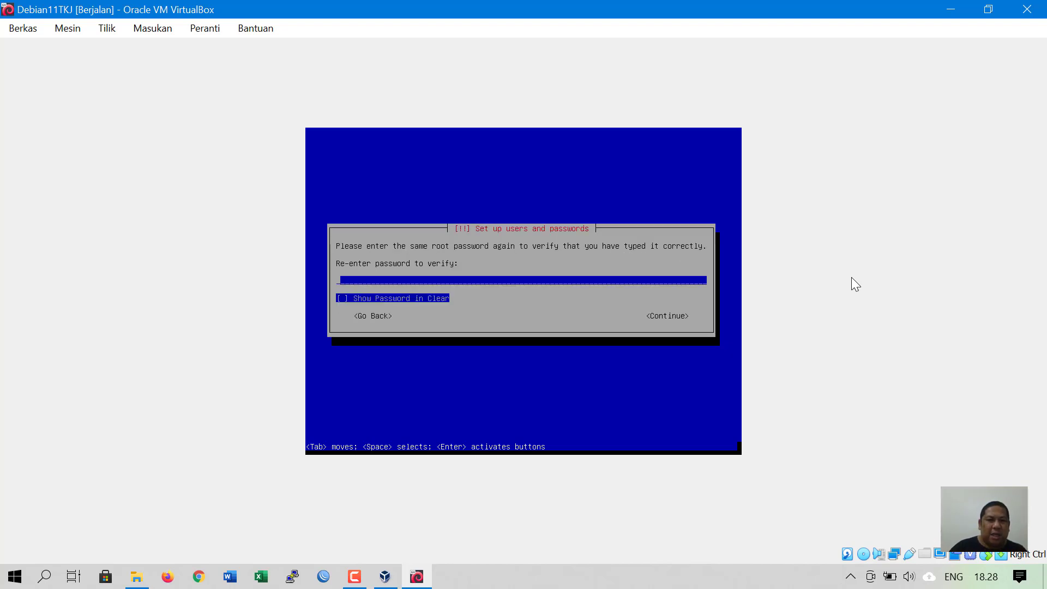
- Re-enter the same root password on the verify screen and continue
type("123456")
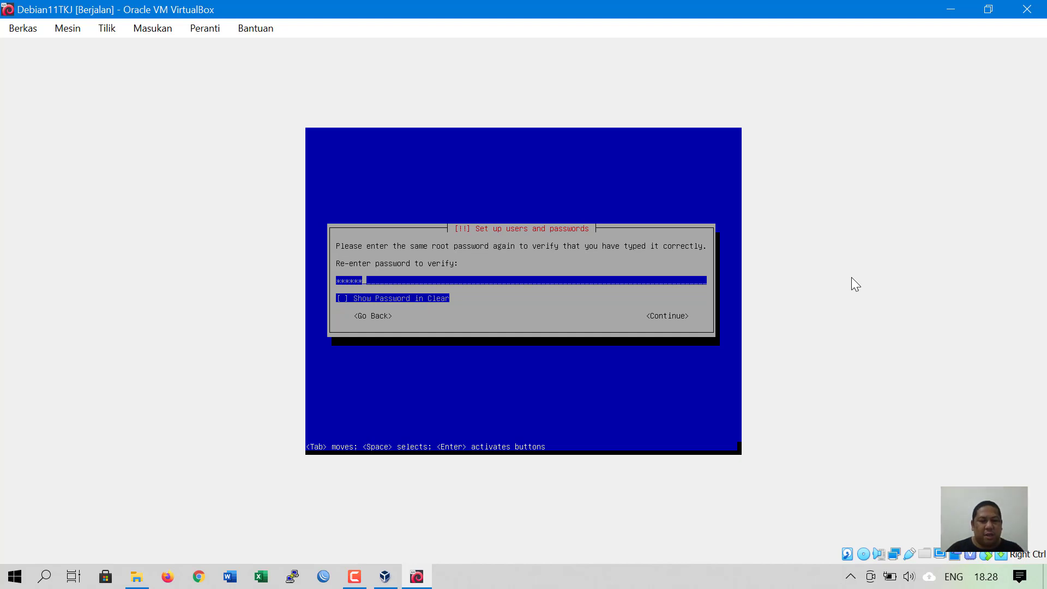
key("Tab")
key("space")
key("Tab")
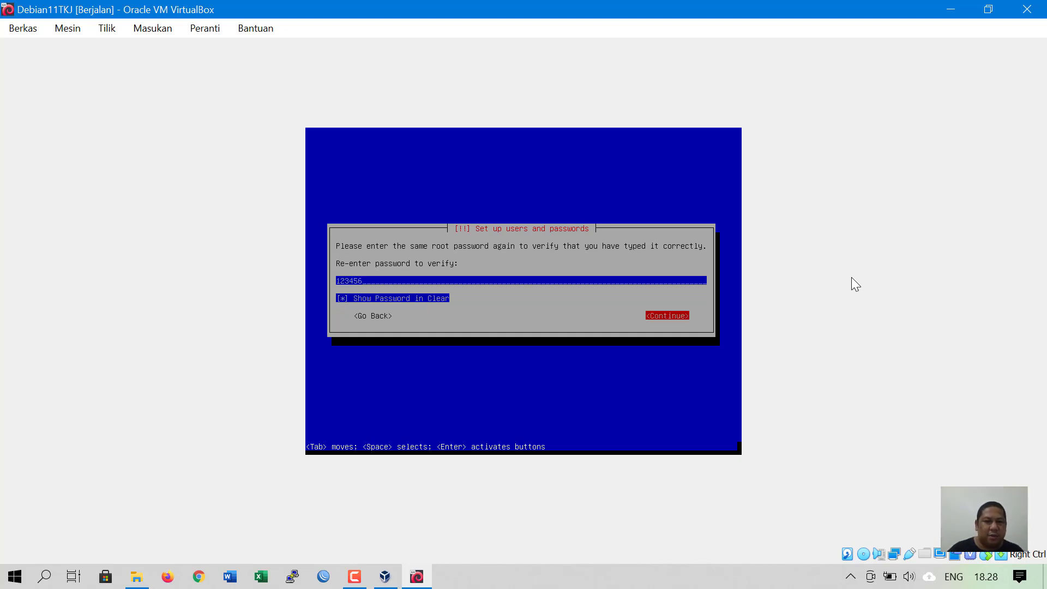
key("Return")
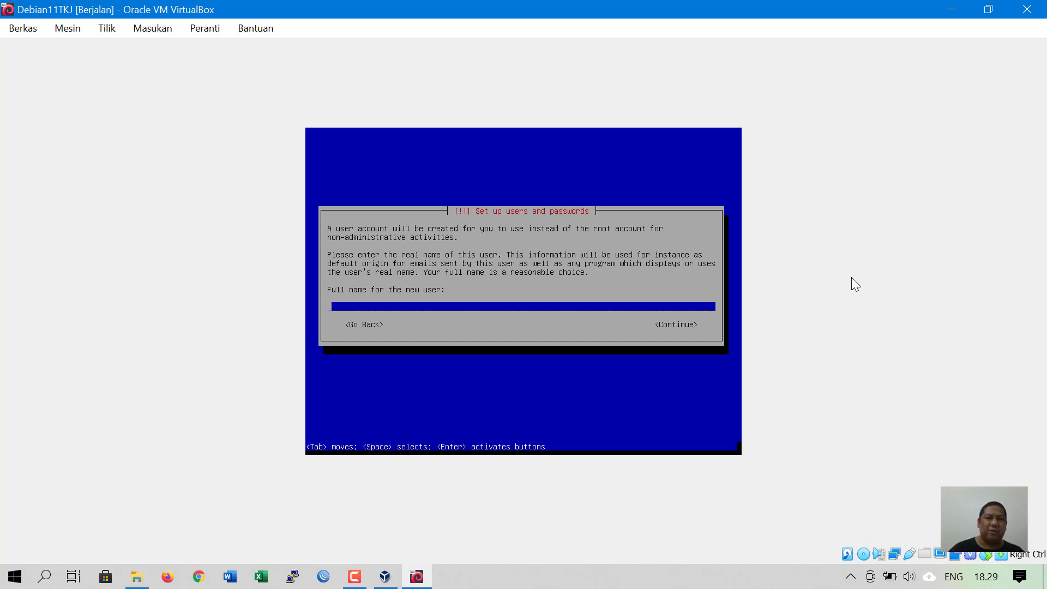
- Enter the new user's full name and replace the suggested username with a shorter one
type("Muh")
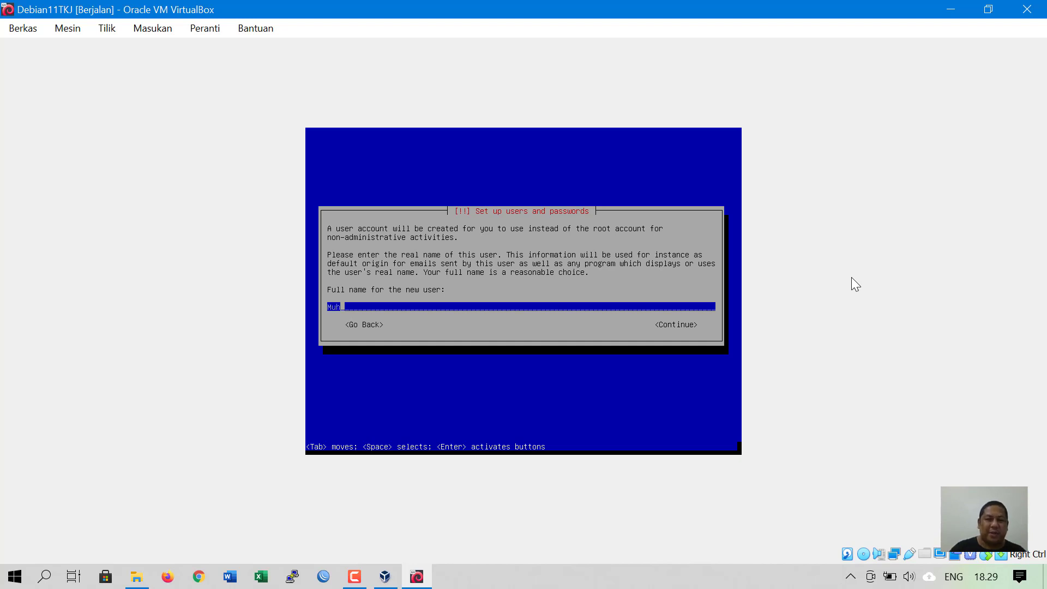
type("ammad Rasyid Anshar")
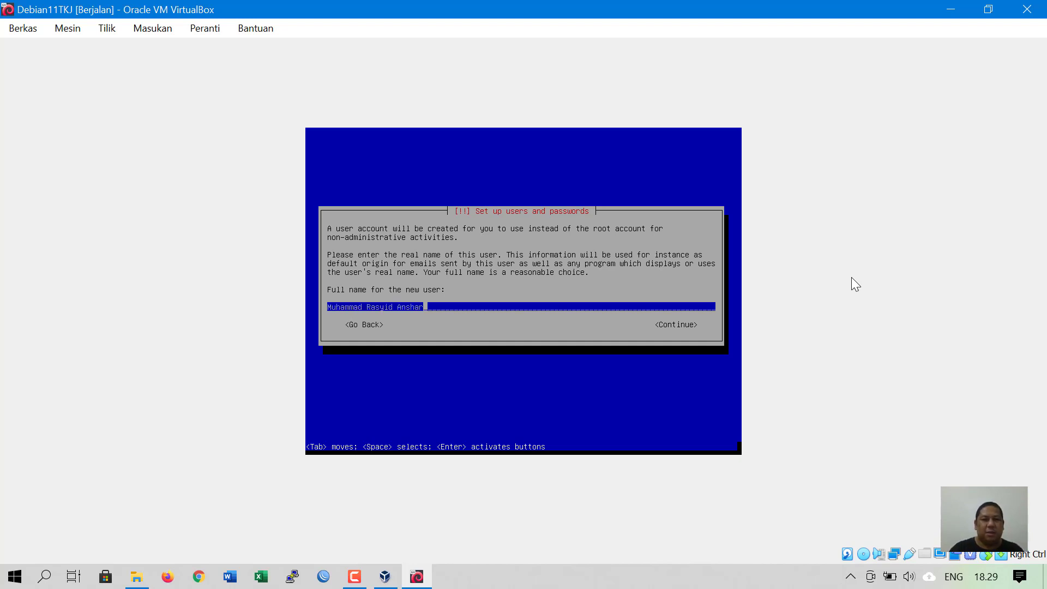
key("Tab")
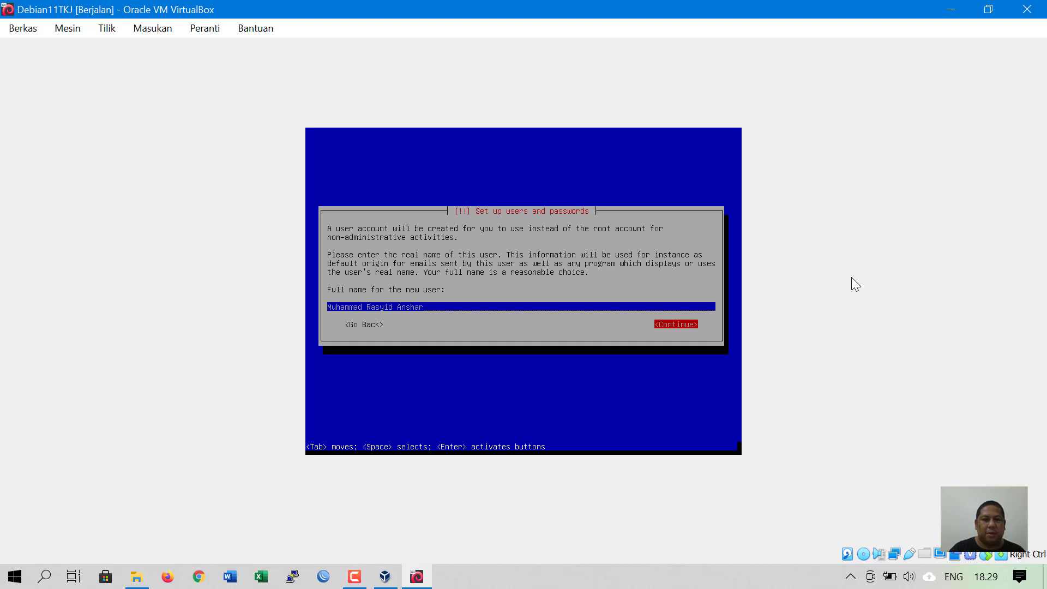
key("Return")
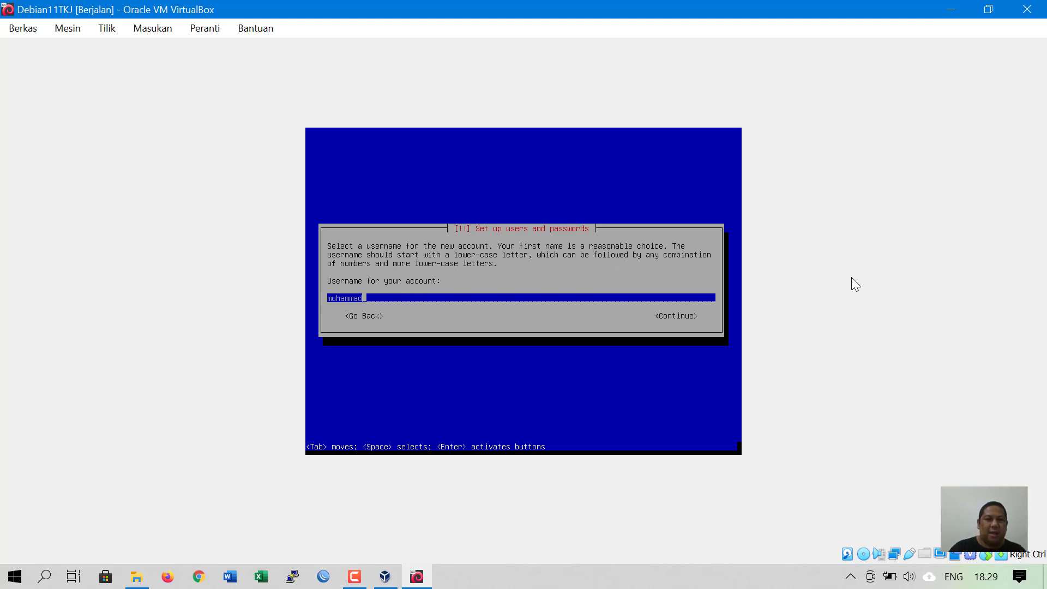
key("BackSpace")
key("BackSpace")
key("BackSpace")
key("BackSpace")
key("BackSpace")
key("BackSpace")
key("BackSpace")
key("BackSpace")
type("ras")
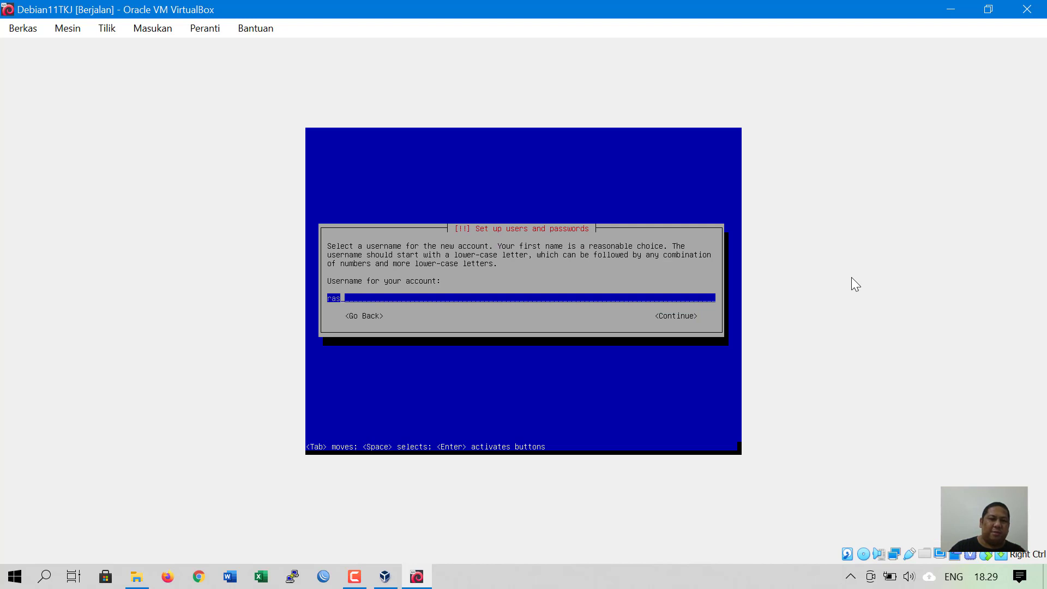
type("yid")
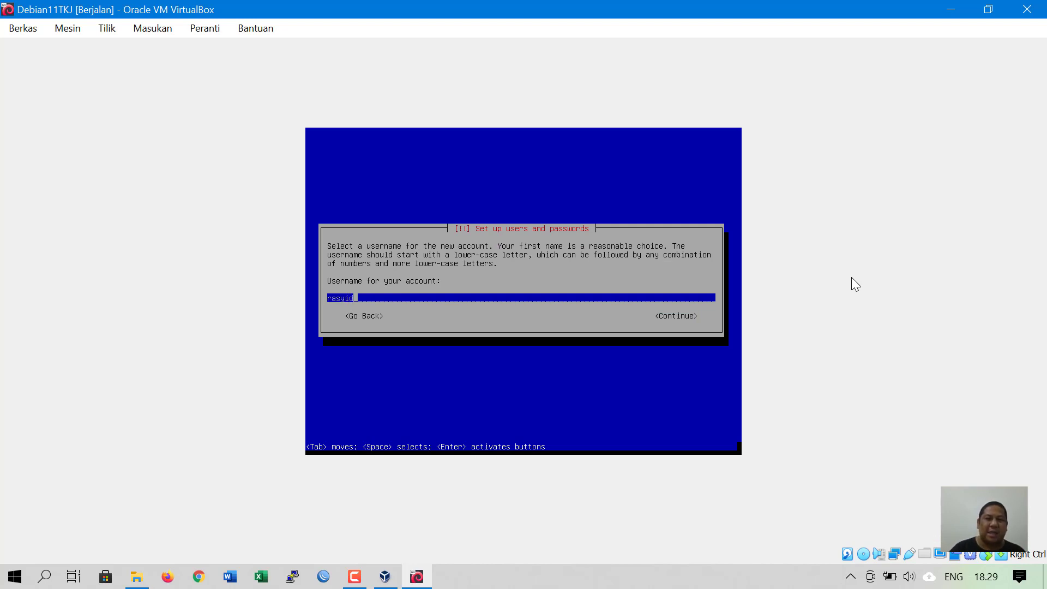
key("Tab")
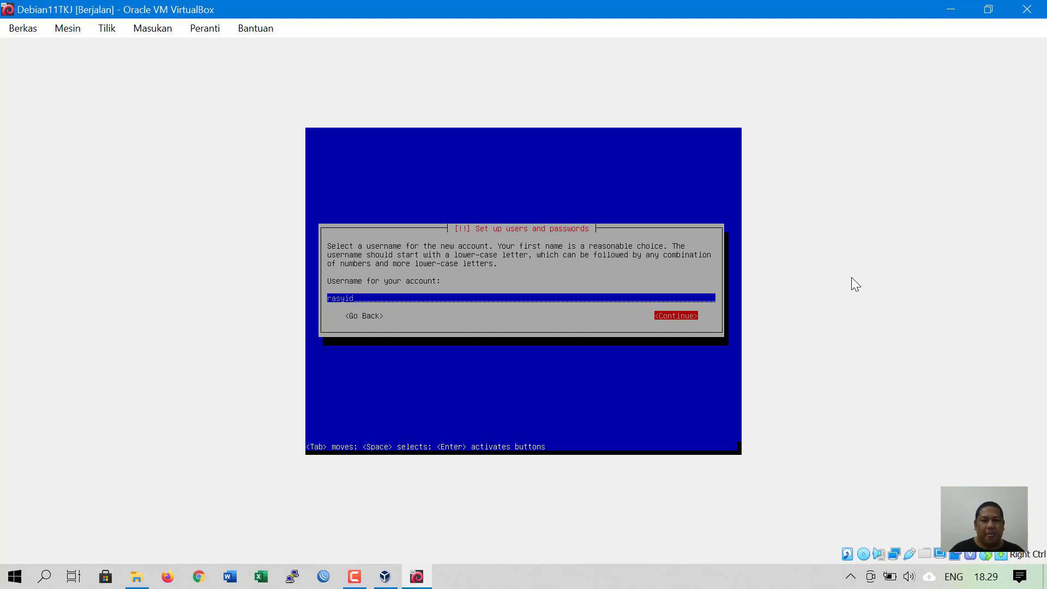
key("Return")
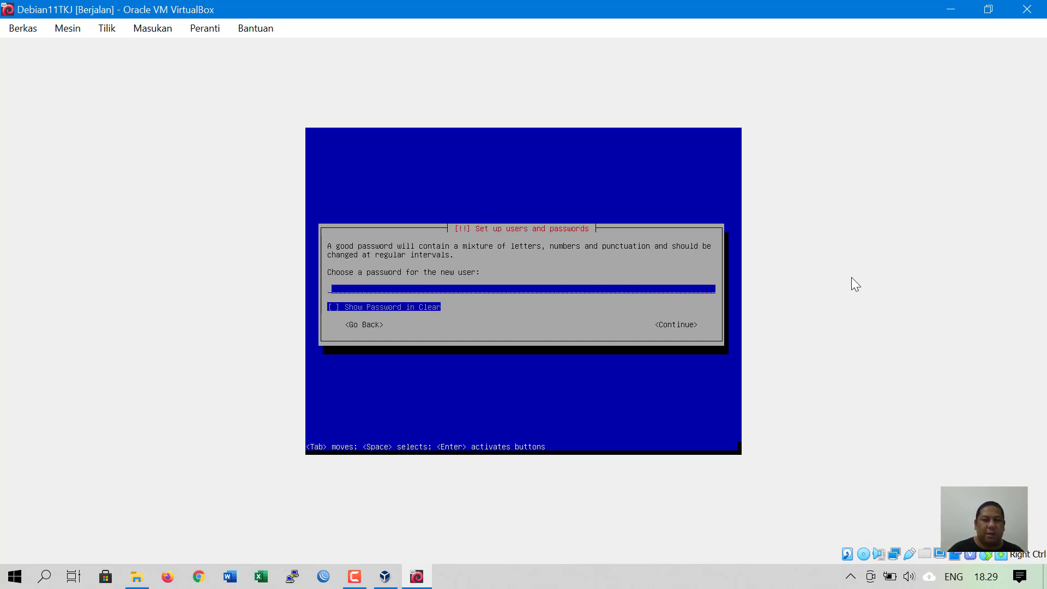
- Set the new user's password and re-enter it to verify
key("Tab")
key("shift+Tab")
type("123456")
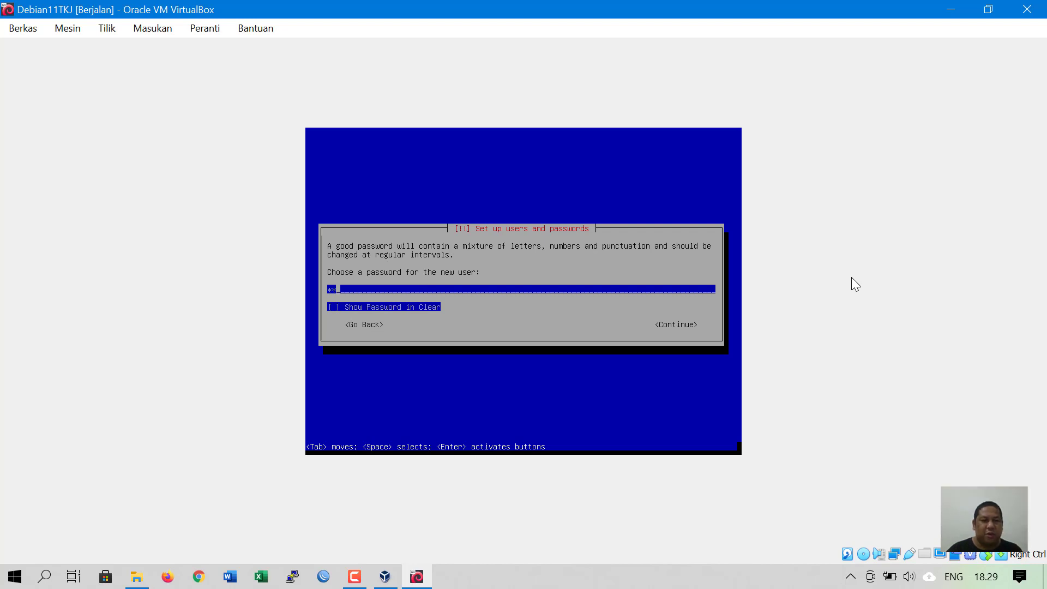
key("Tab")
key("Tab")
key("Return")
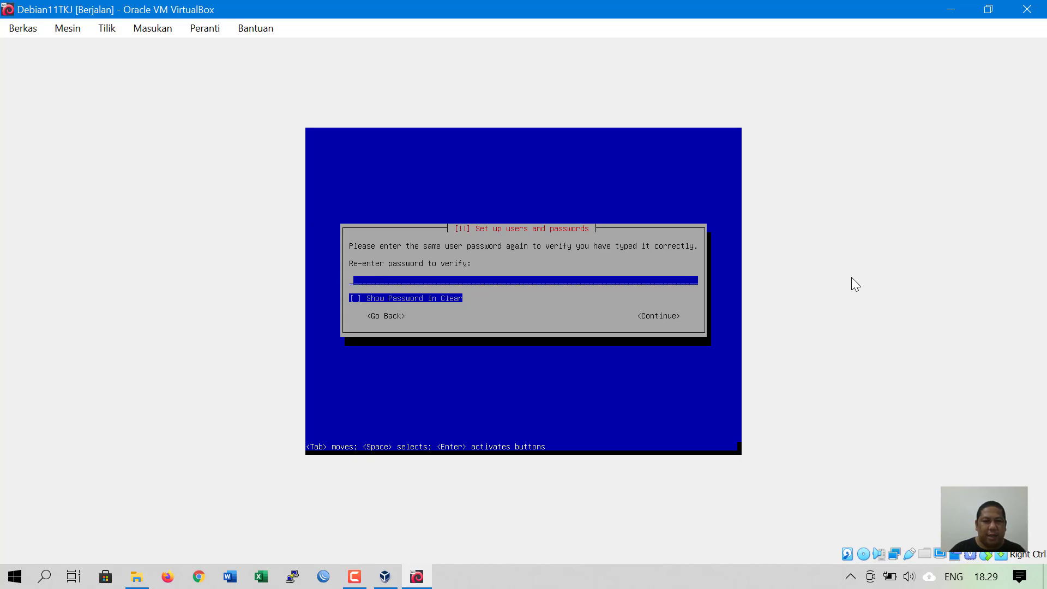
type("123456")
key("Tab")
key("space")
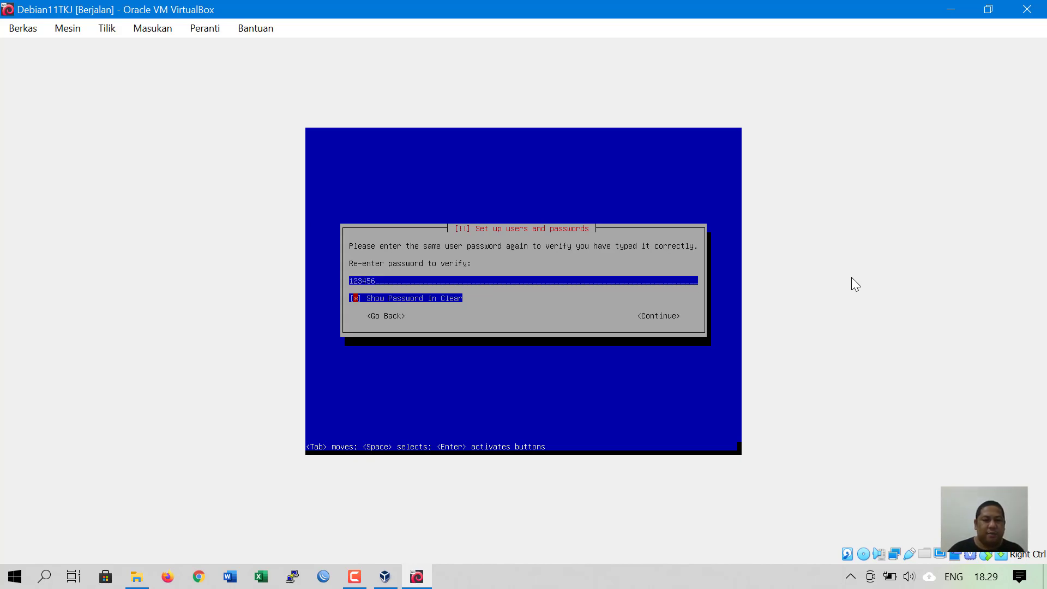
key("Tab")
key("Return")
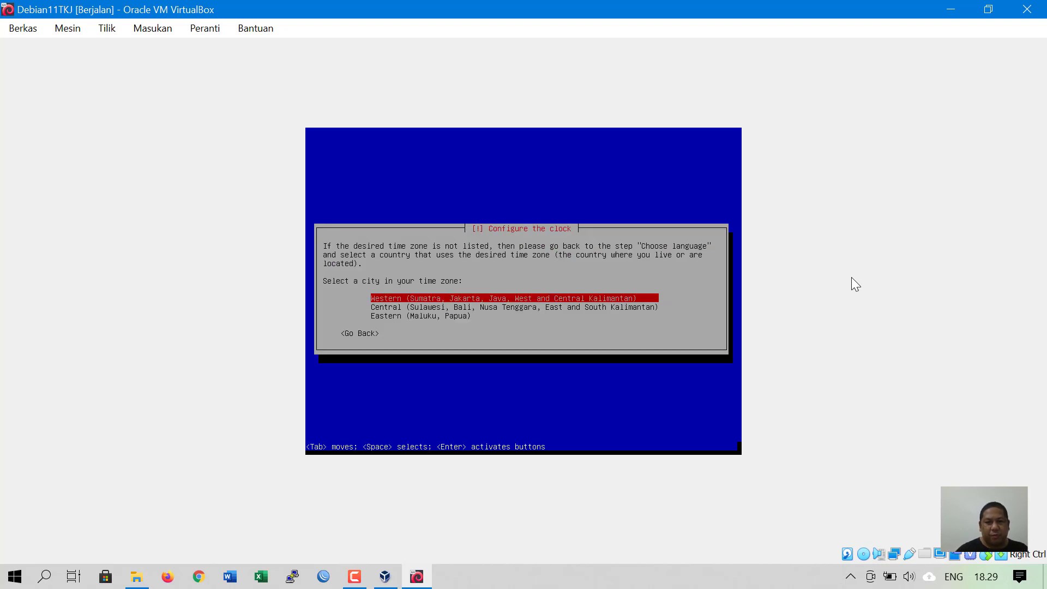
- Choose Central (Sulawesi, Bali, Nusa Tenggara) as the Indonesian time zone
key("Down")
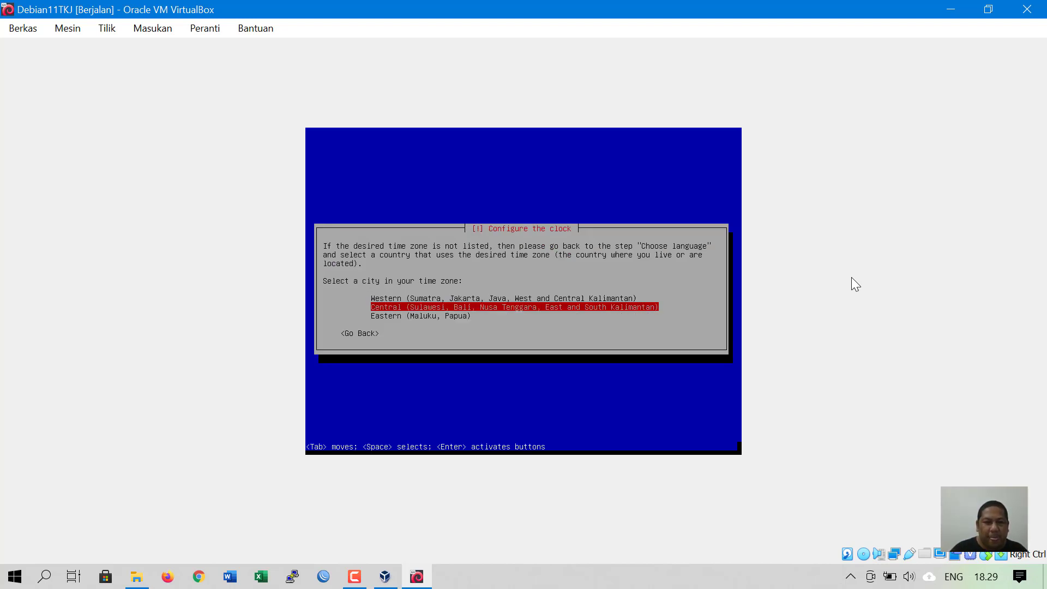
key("Down")
key("Up")
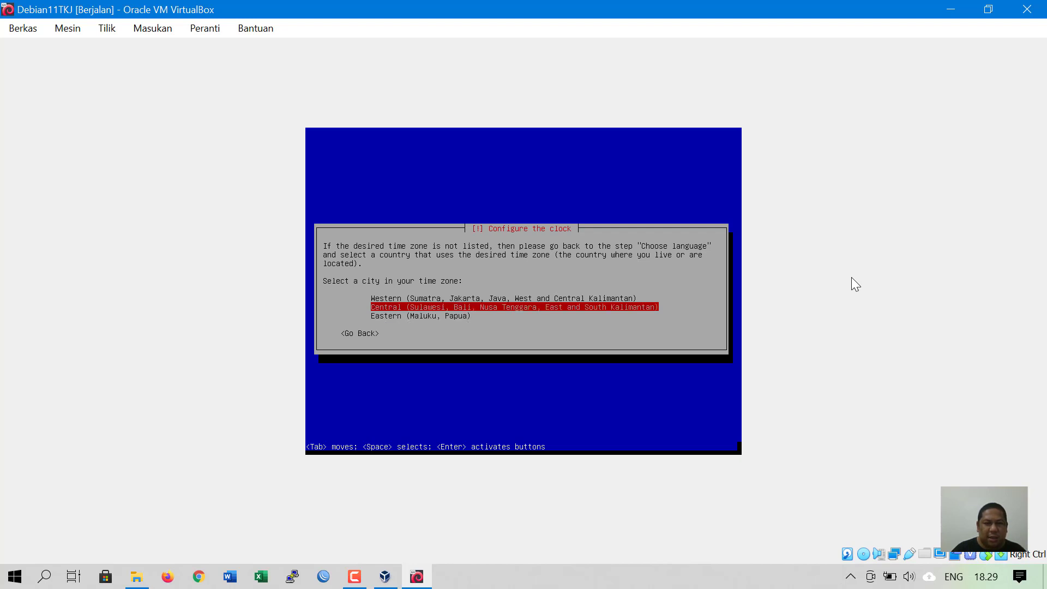
key("Up")
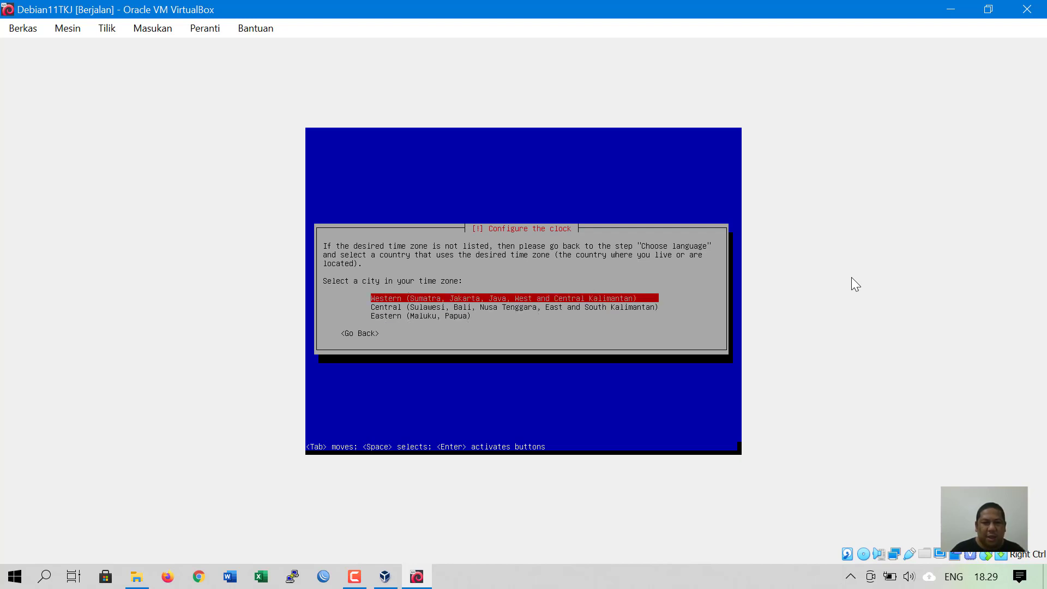
key("Down")
key("Down")
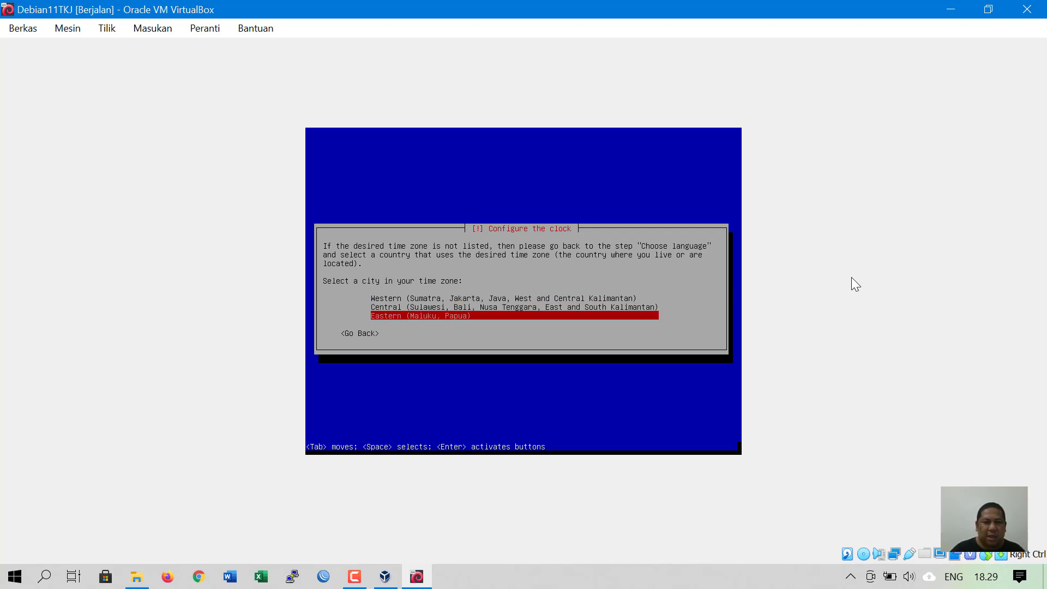
key("Up")
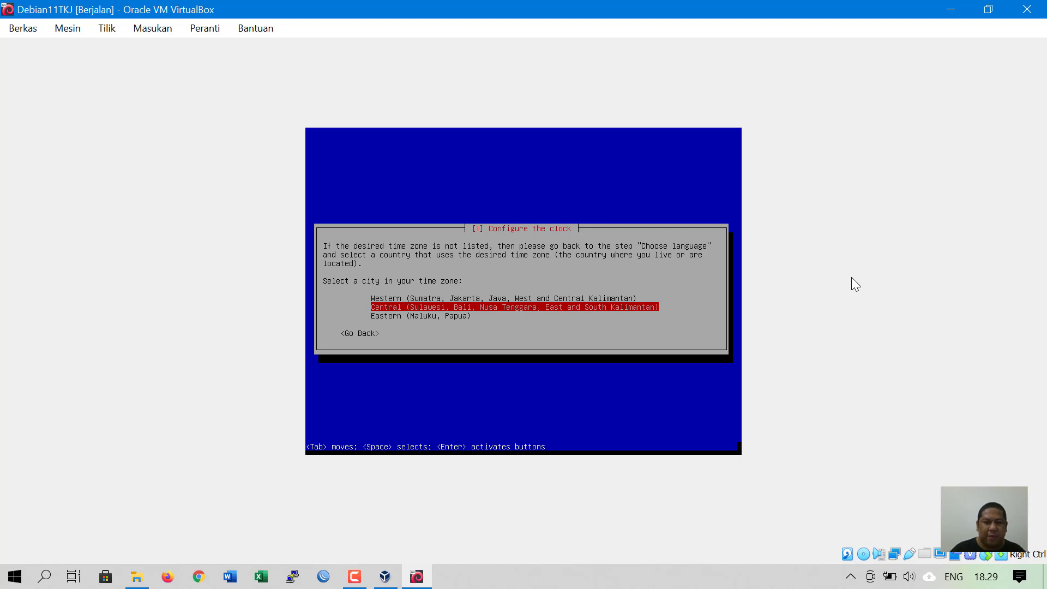
key("Return")
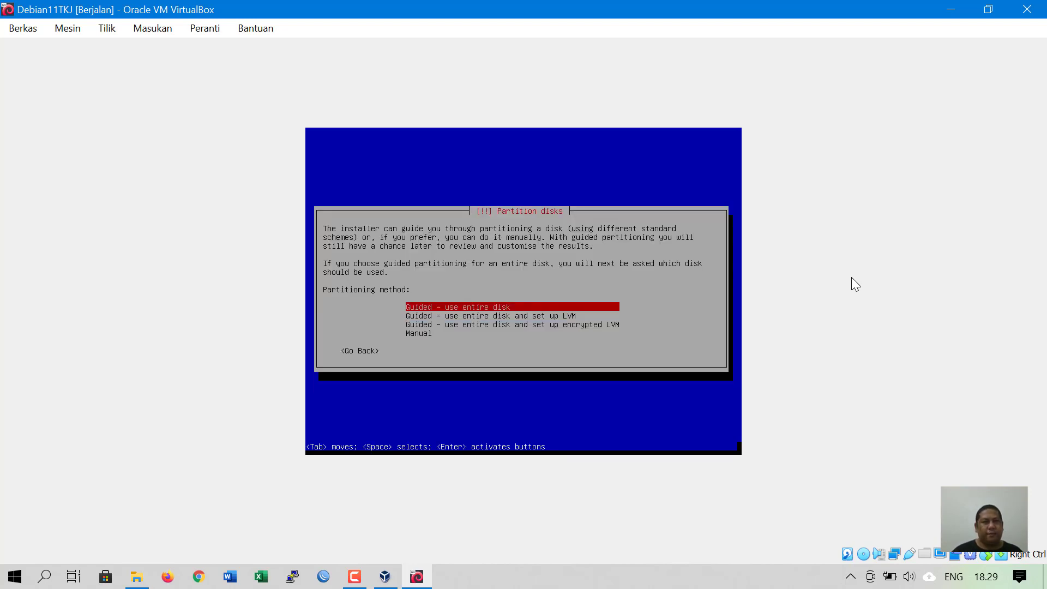
- Select 'Guided - use entire disk' as the partitioning method
key("Down")
key("Down")
key("Down")
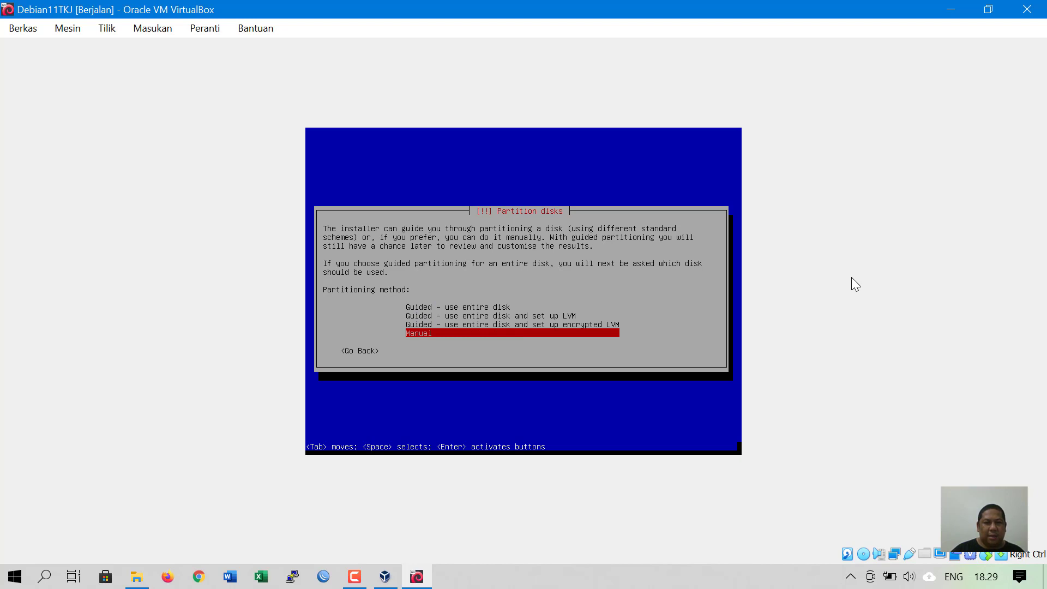
key("Up")
key("Up")
key("Up")
key("Down")
key("Down")
key("Down")
key("Up")
key("Up")
key("Up")
key("Down")
key("Down")
key("Down")
key("Up")
key("Up")
key("Up")
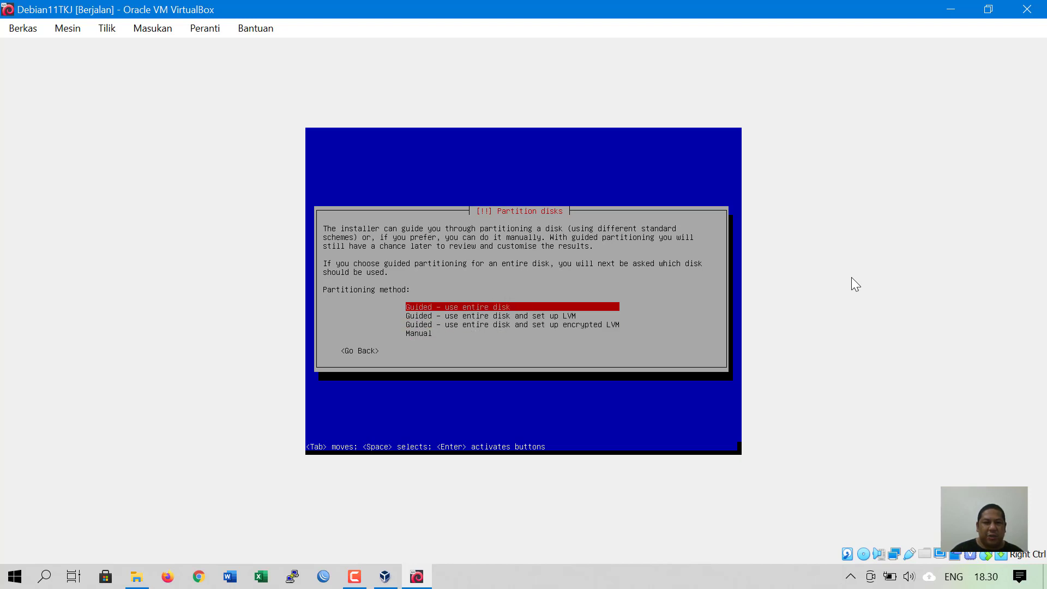
key("Down")
key("Down")
key("Down")
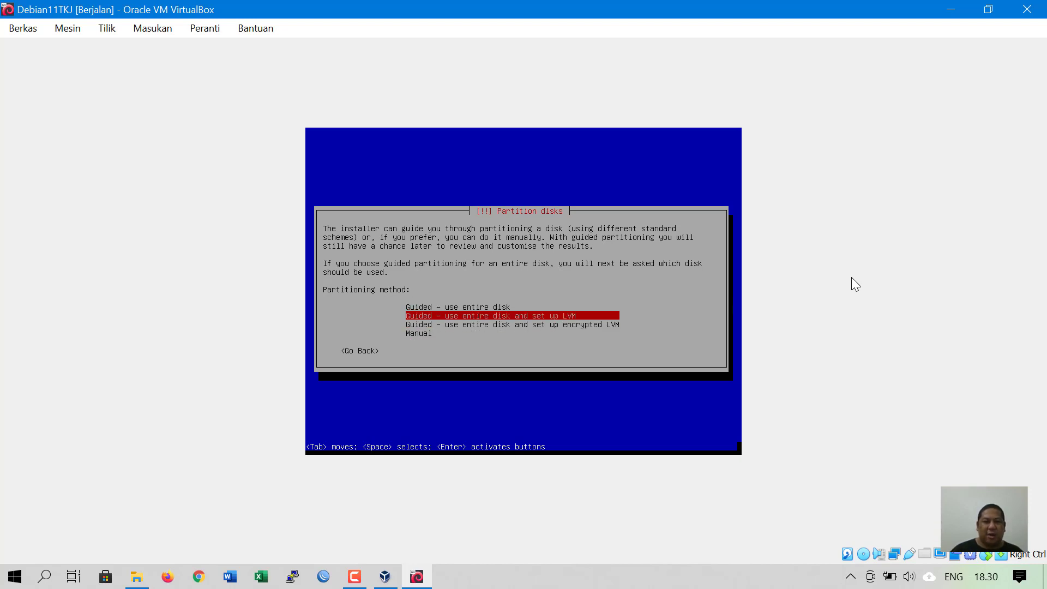
key("Up")
key("Up")
key("Up")
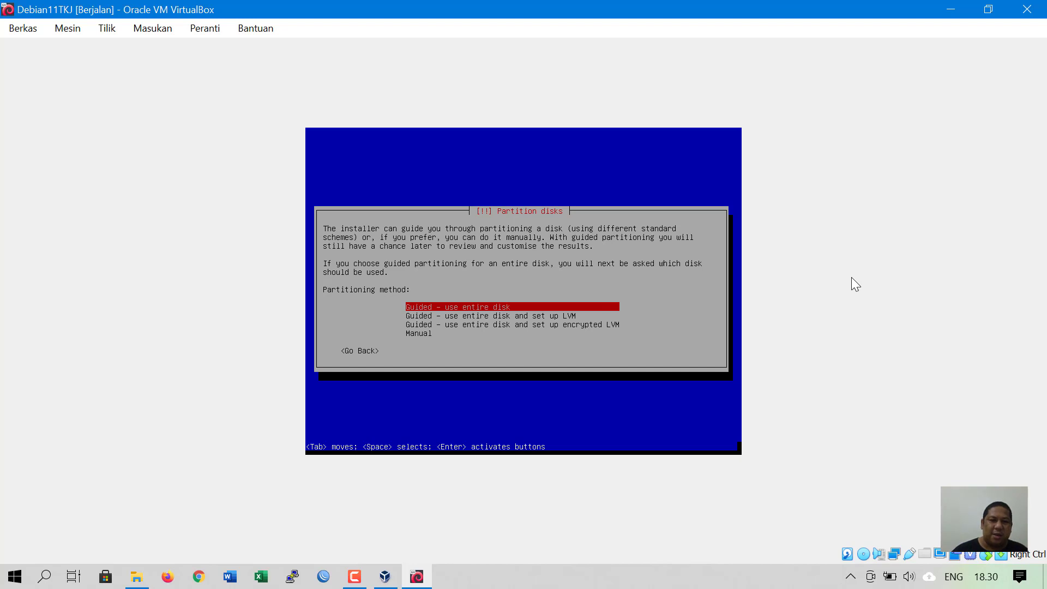
key("Down")
key("Down")
key("Down")
key("Up")
key("Up")
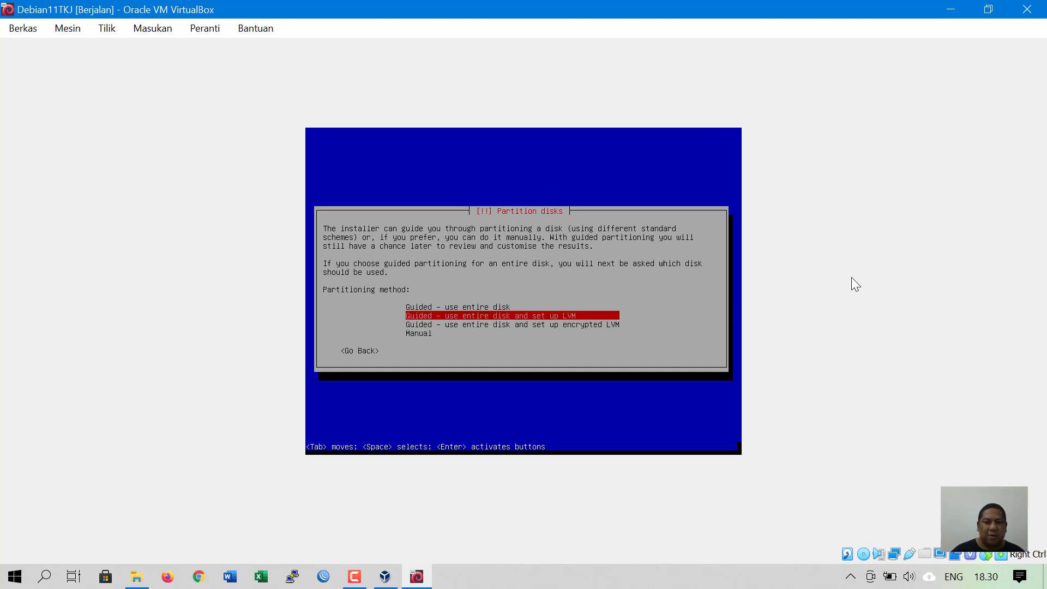
key("Up")
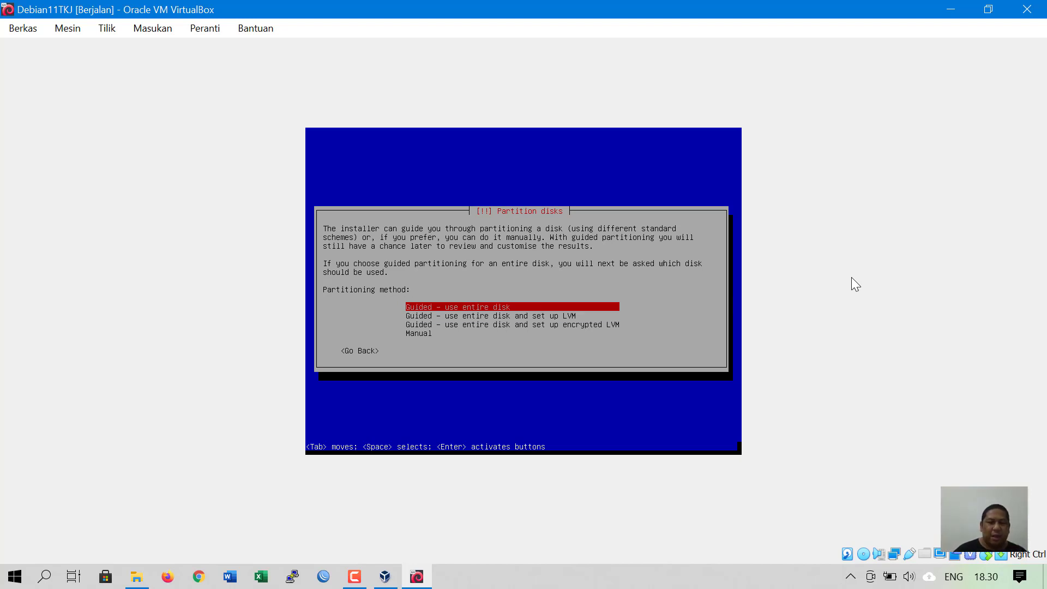
key("Return")
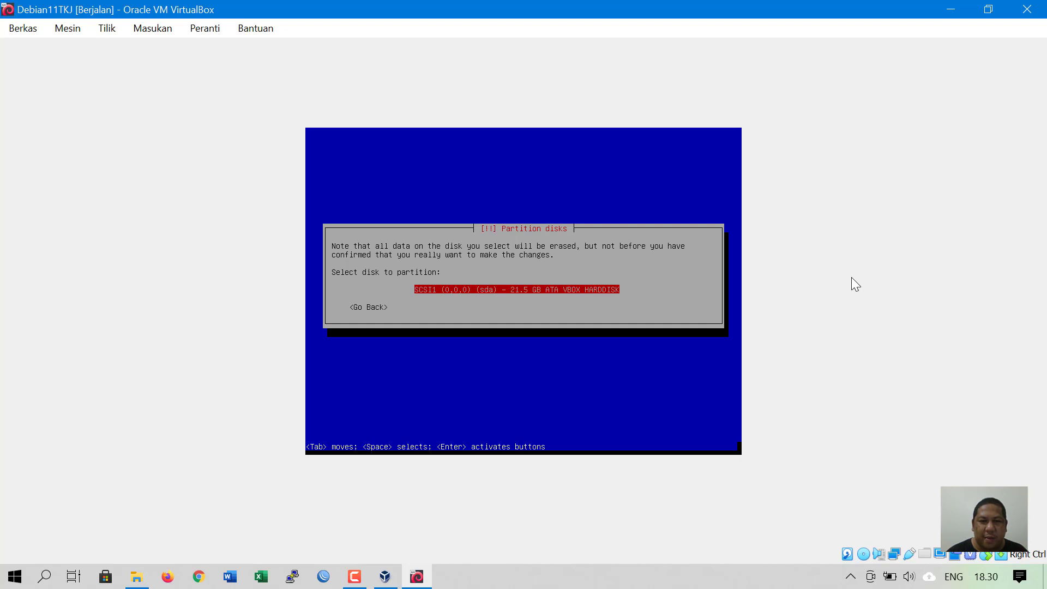
- Partition the 21.5 GB SCSI1 (sda) disk using 'All files in one partition'
key("Return")
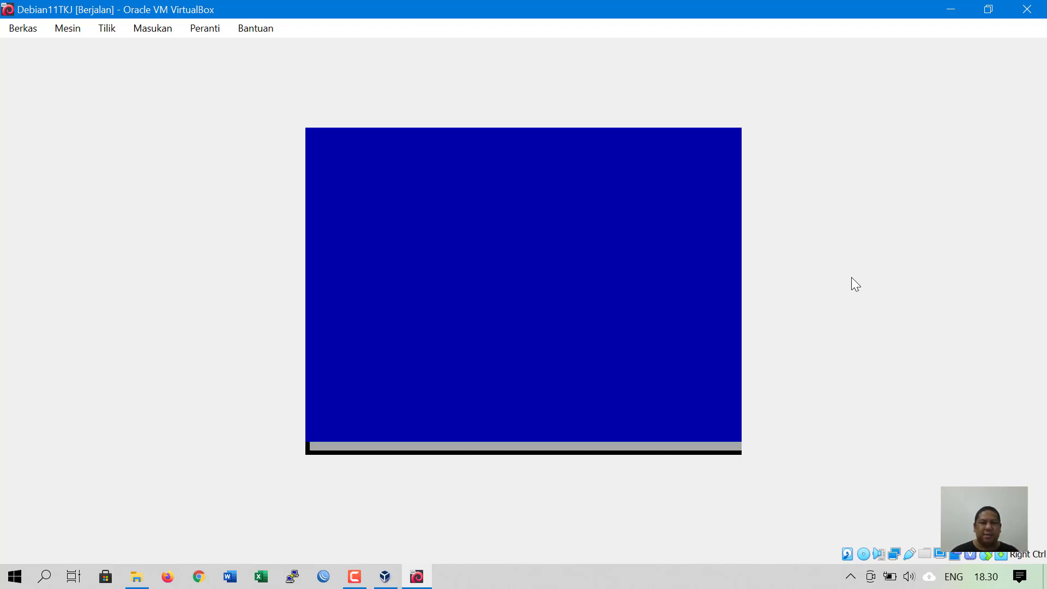
key("Down")
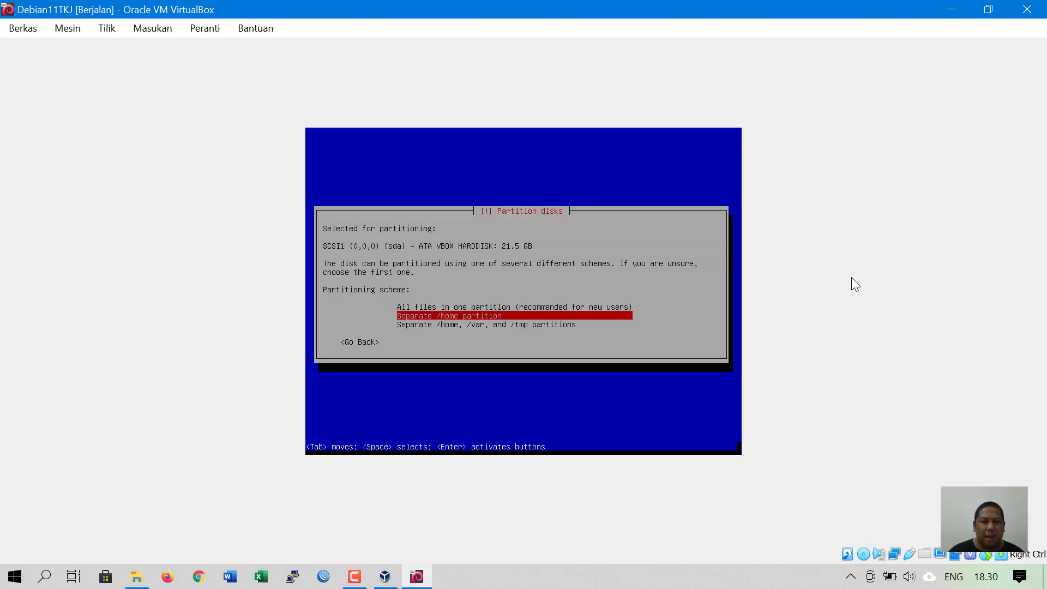
key("Up")
key("Down")
key("Down")
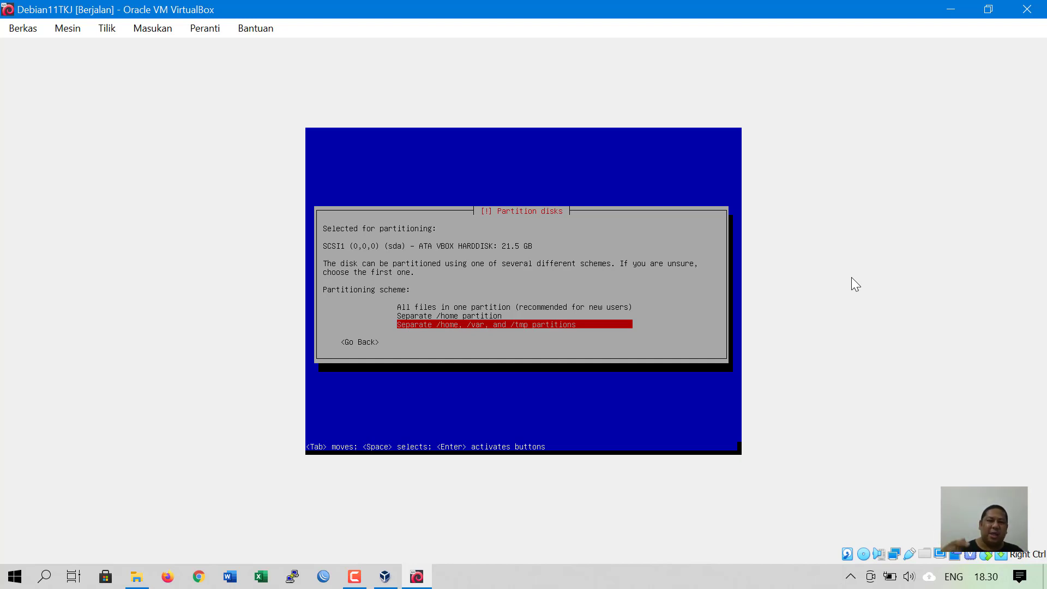
key("Up")
key("Up")
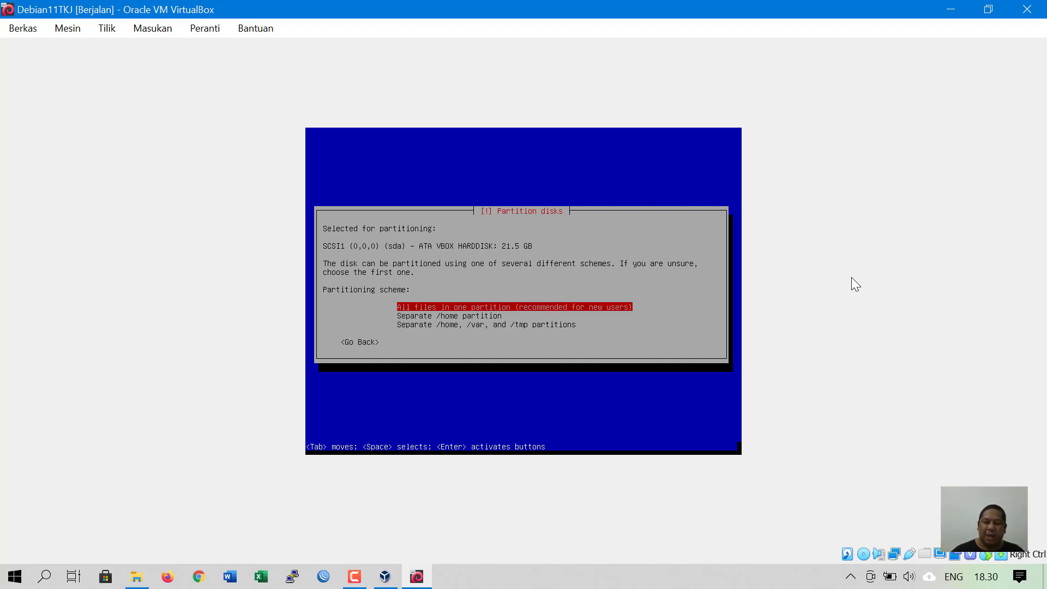
key("Down")
key("Down")
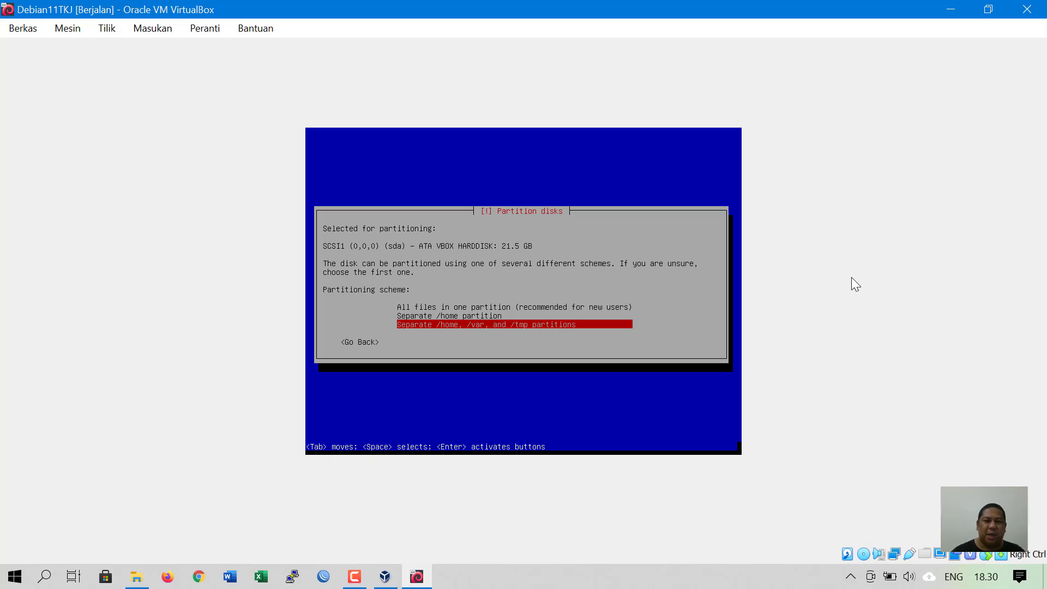
key("Up")
key("Up")
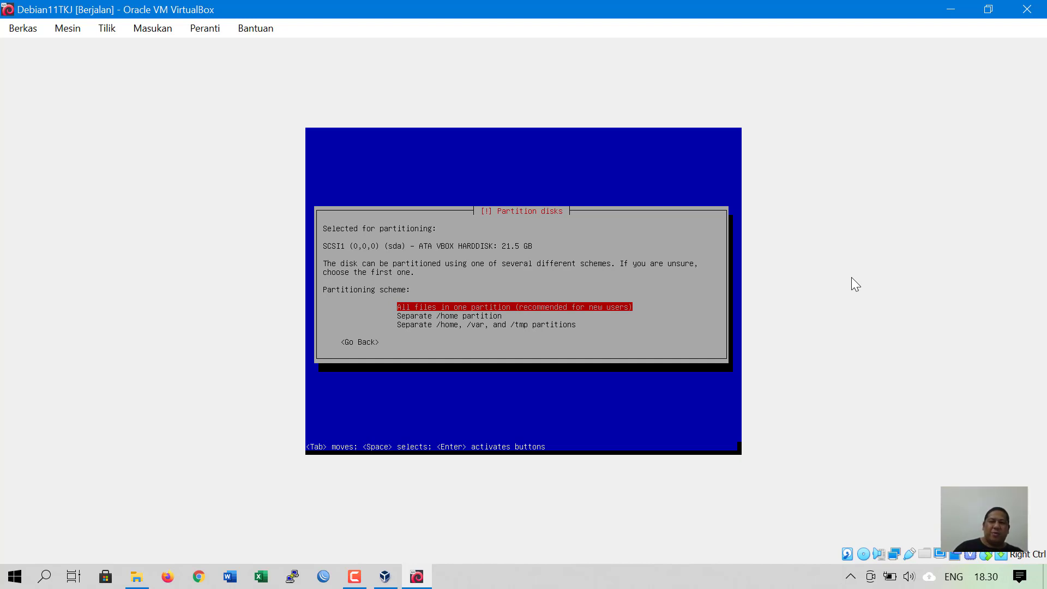
key("Down")
key("Down")
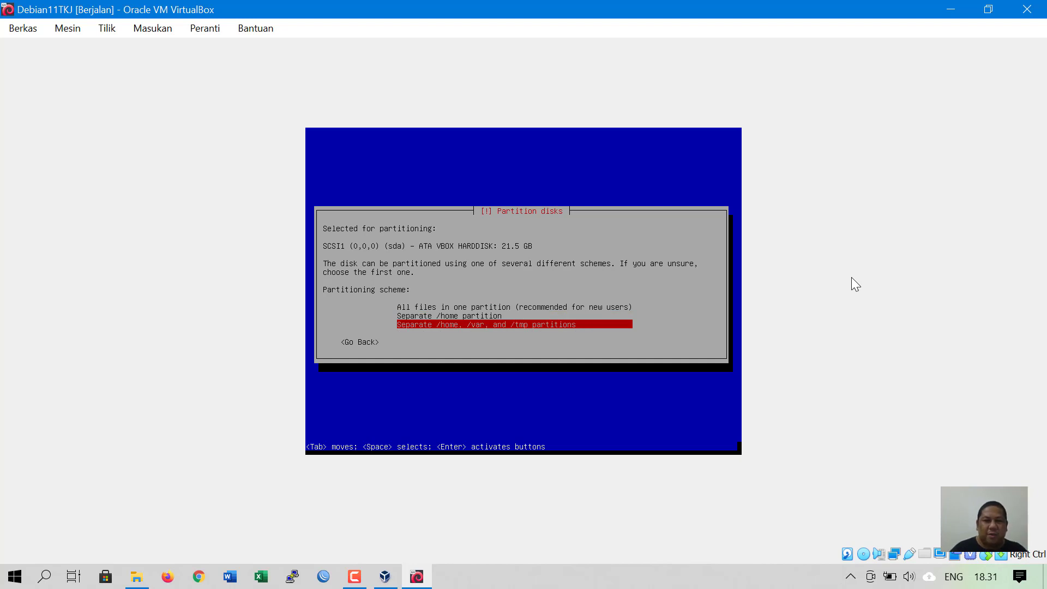
key("Up")
key("Up")
key("Down")
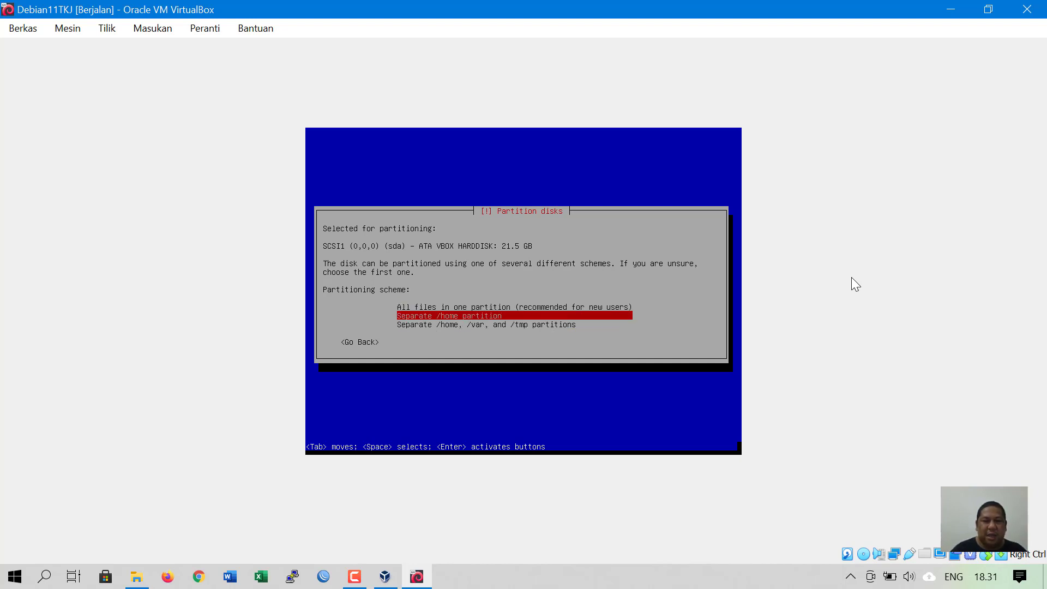
key("Up")
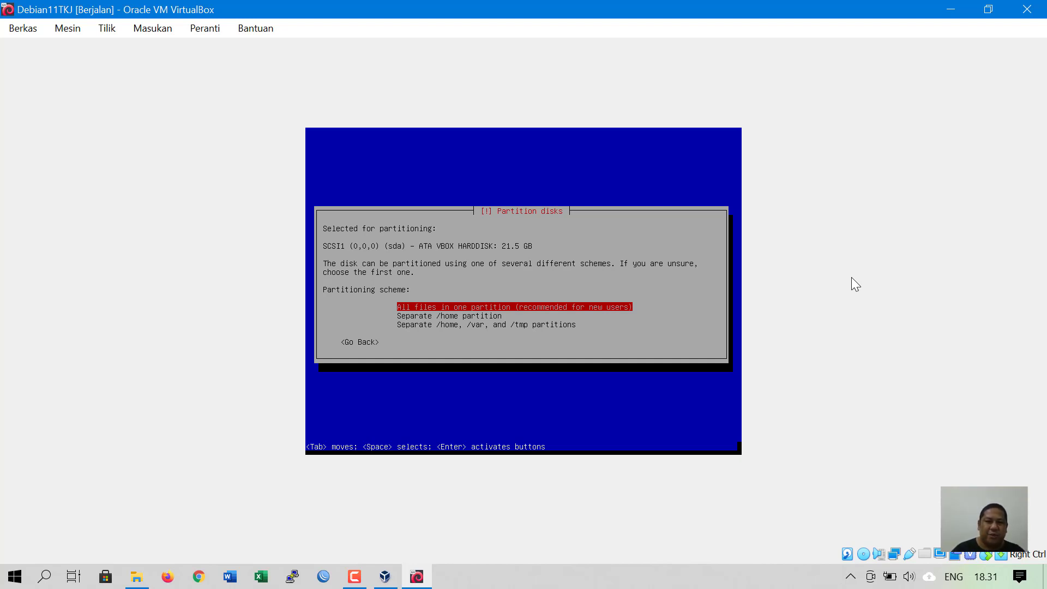
key("Return")
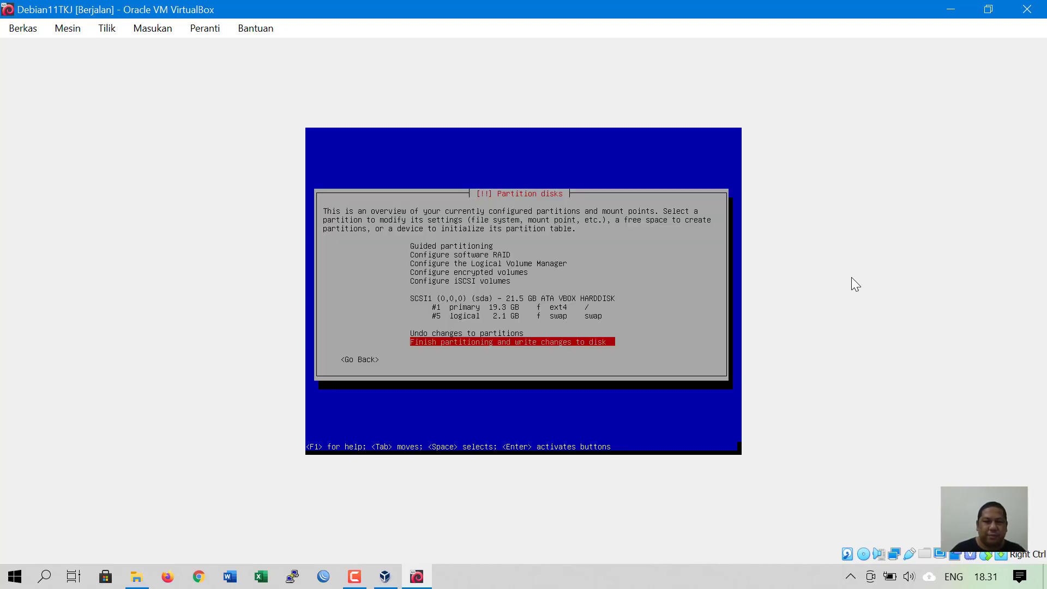
- Review the 19.3 GB ext4 root and 2.1 GB swap, then finish partitioning
key("Up")
key("Up")
key("Up")
key("Up")
key("Up")
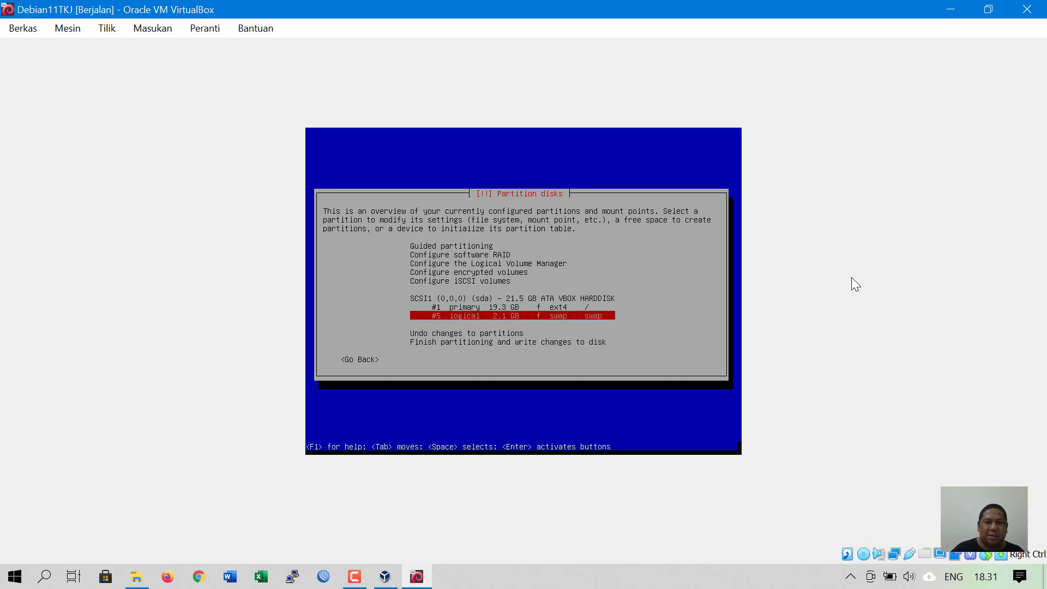
key("Down")
key("Down")
key("Down")
key("Down")
key("Down")
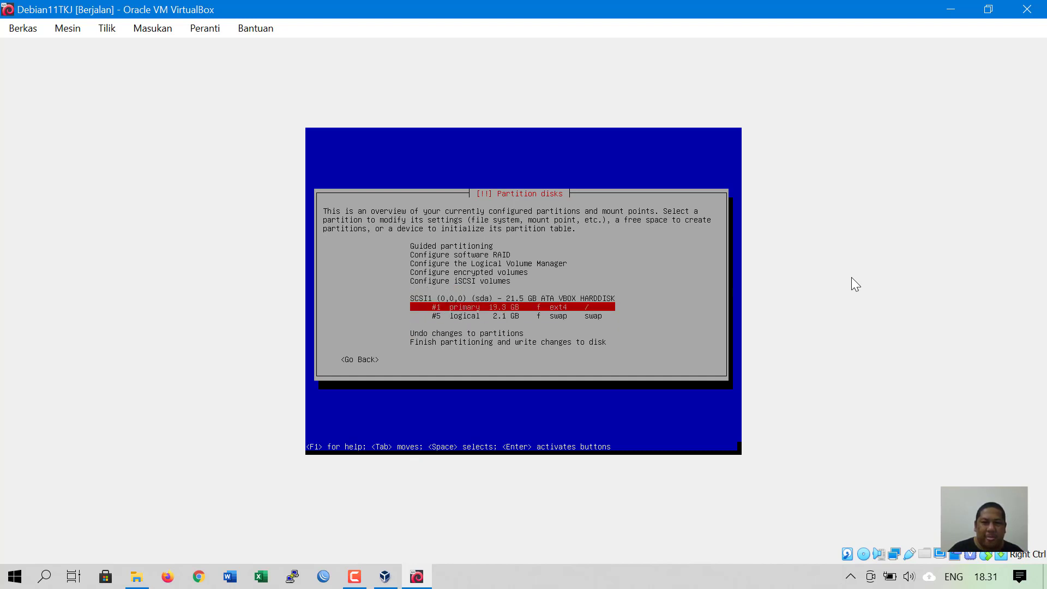
key("Up")
key("Up")
key("Up")
key("Up")
key("Down")
key("Down")
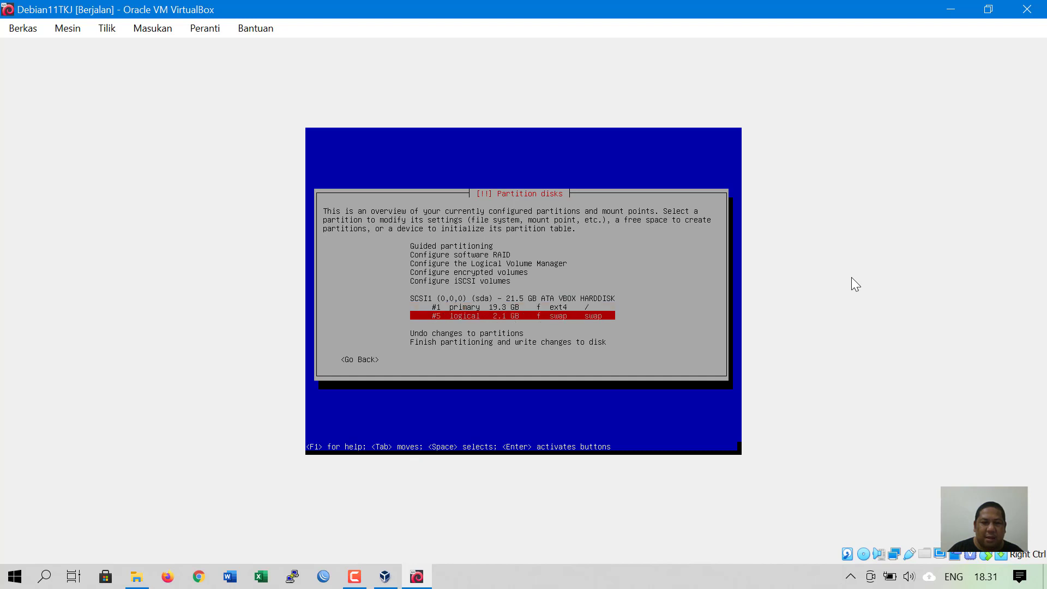
key("Down")
key("Down")
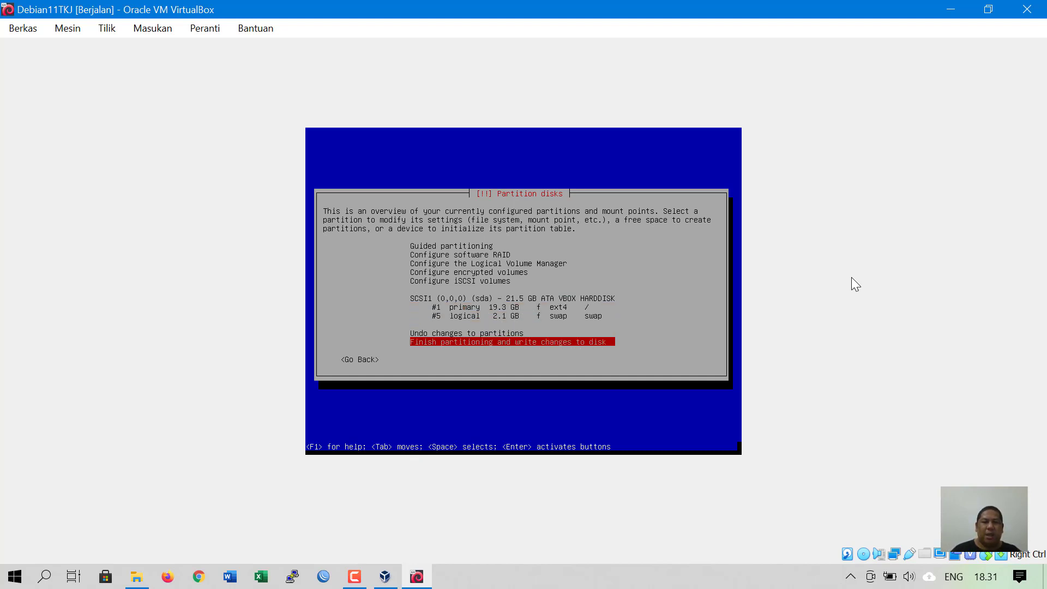
key("Up")
key("Up")
key("Up")
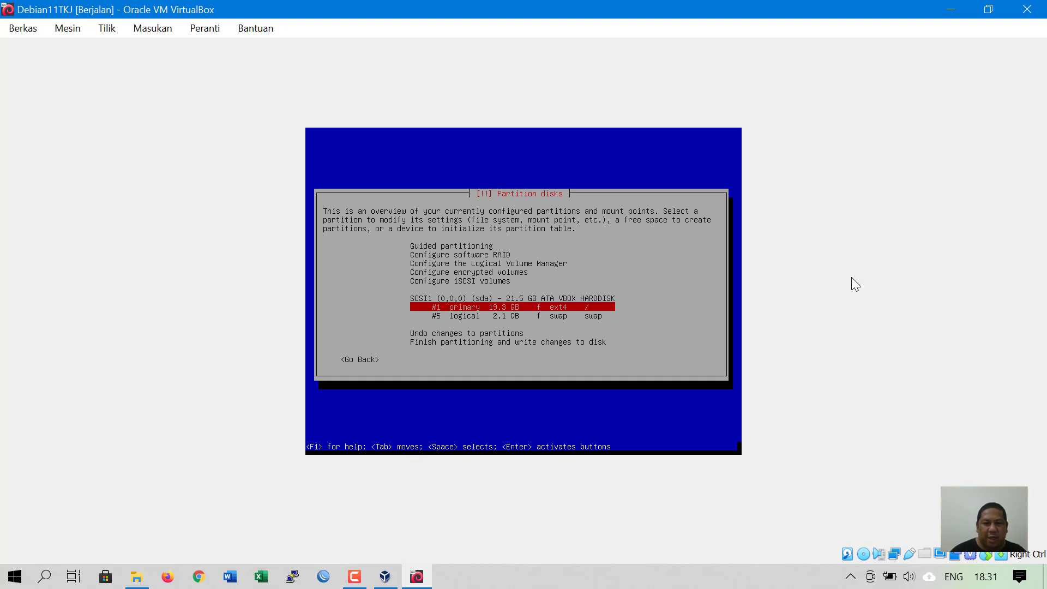
key("Down")
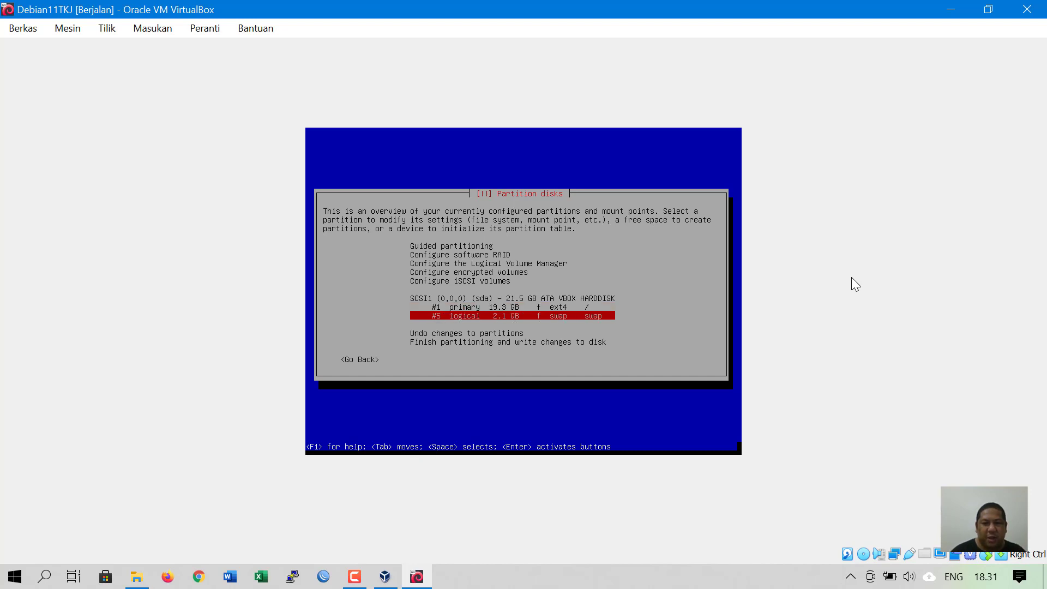
key("Down")
key("Down")
key("Down")
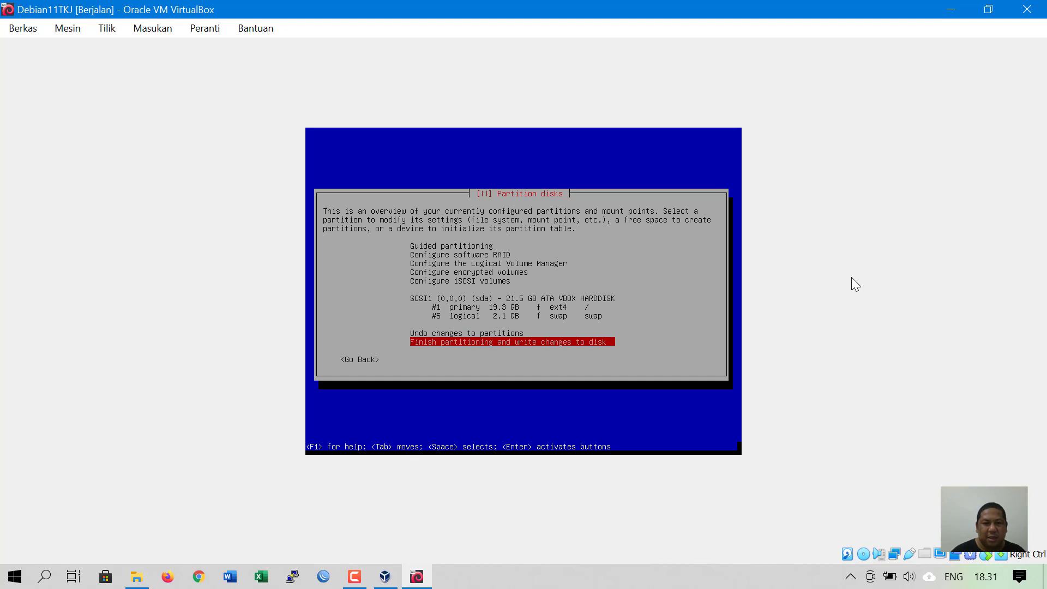
key("Up")
key("Up")
key("Up")
key("Up")
key("Up")
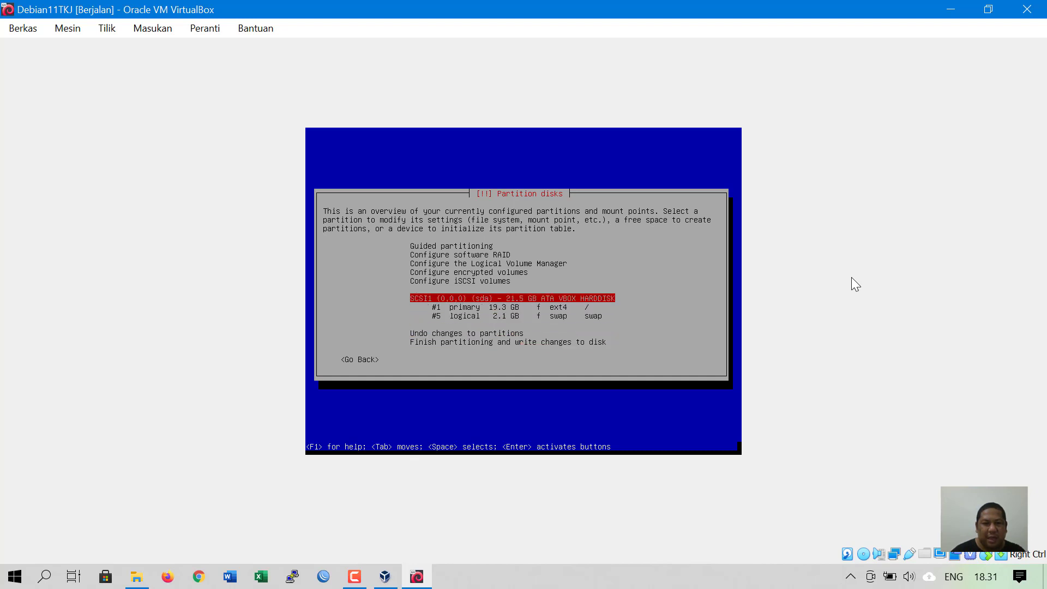
key("Down")
key("Down")
key("Down")
key("Down")
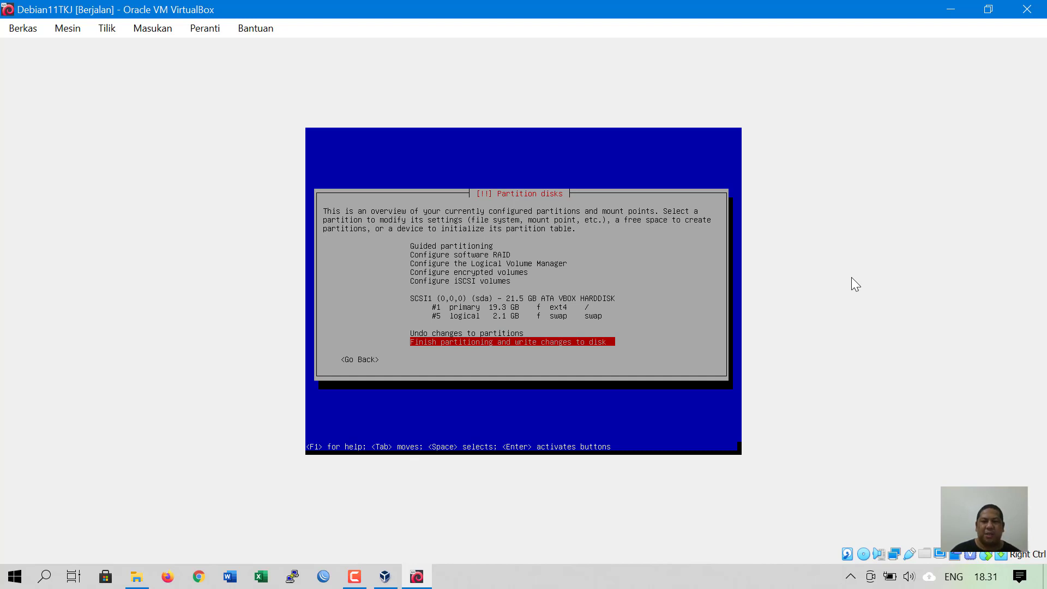
key("Return")
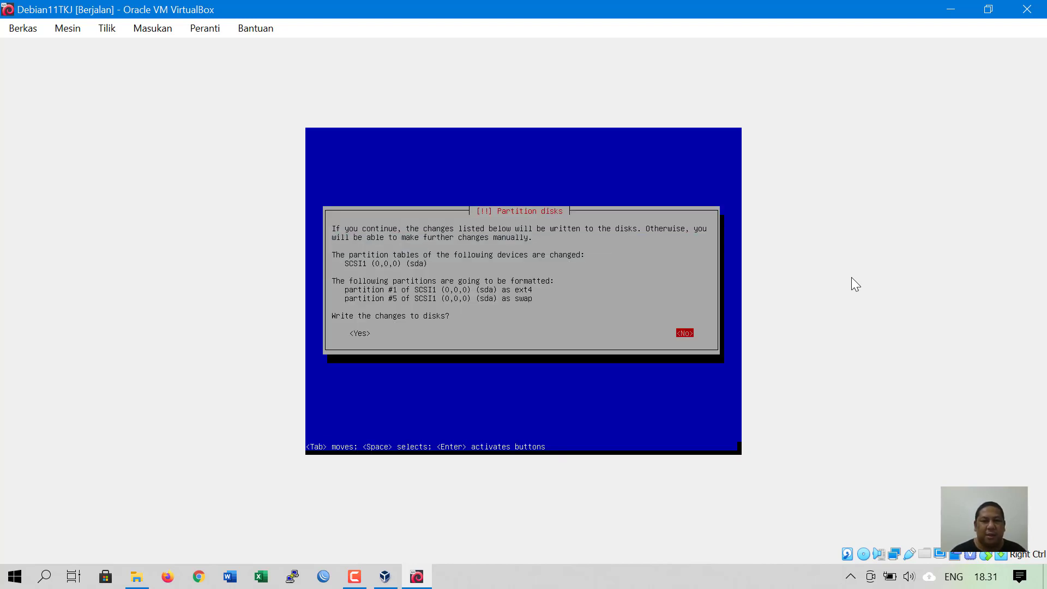
- Confirm writing the ext4 and swap partition changes to sda
key("Tab")
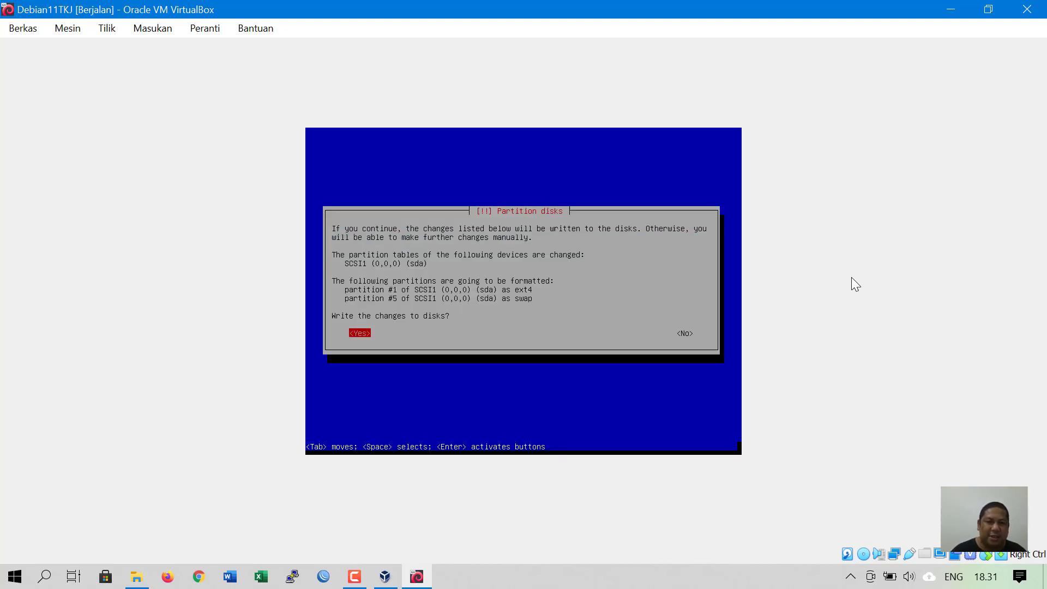
key("Return")
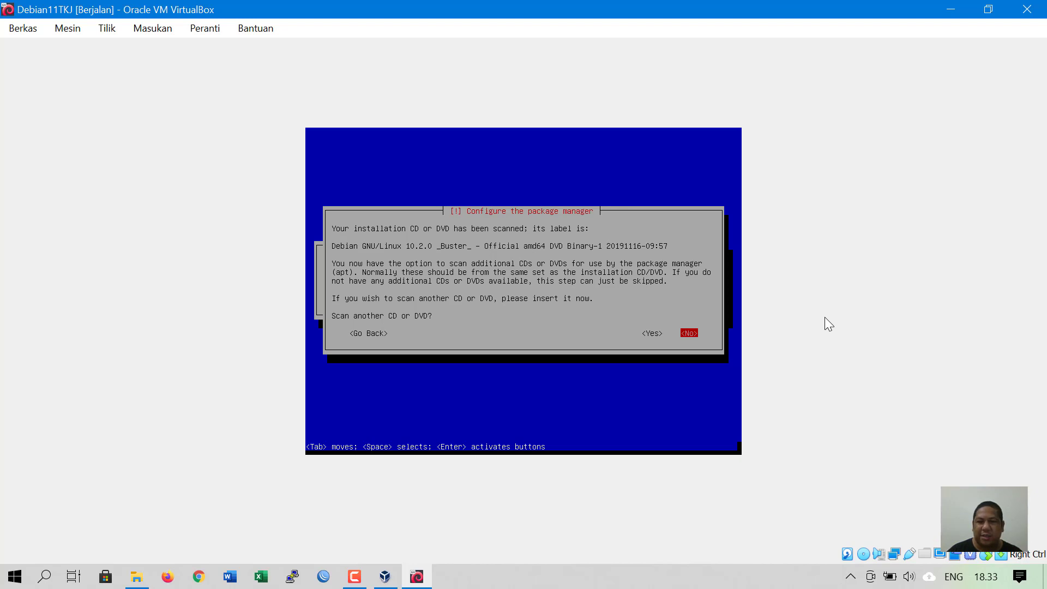
- Answer No to scanning another CD or DVD
key("Tab")
key("Tab")
key("Tab")
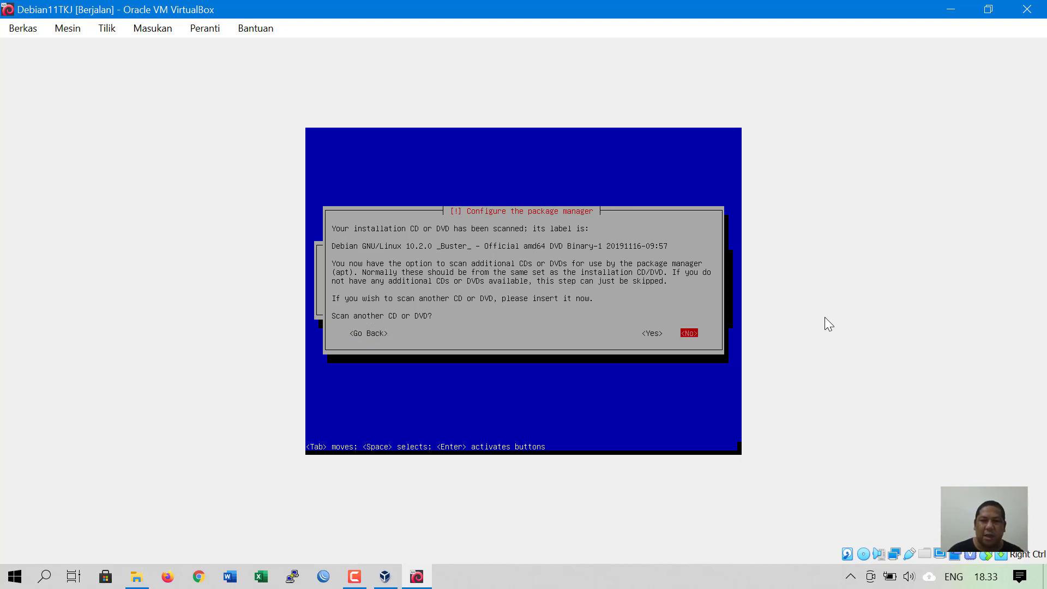
key("Tab")
key("Tab")
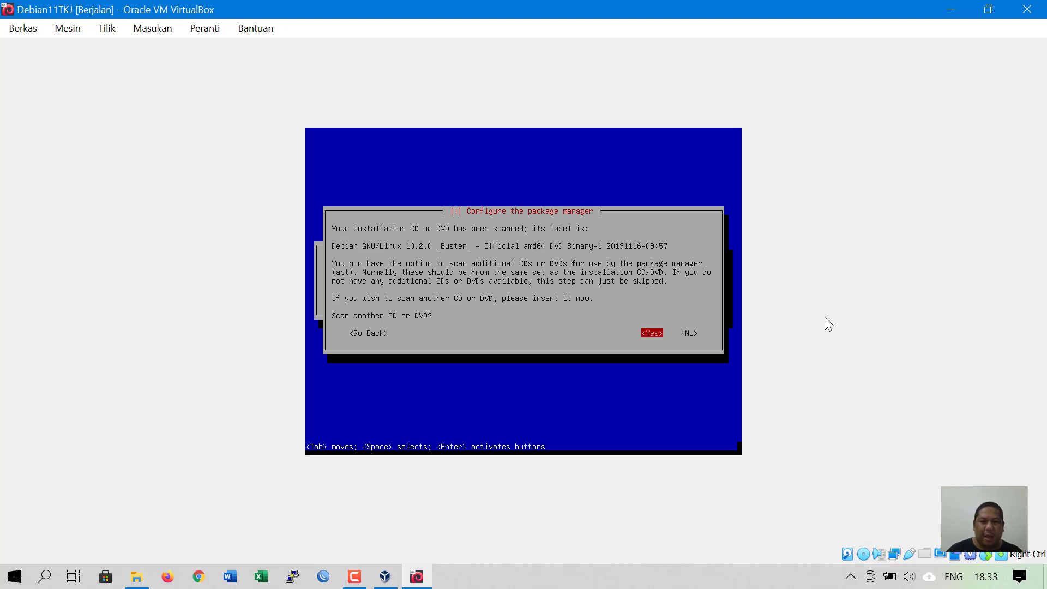
key("Tab")
key("Tab")
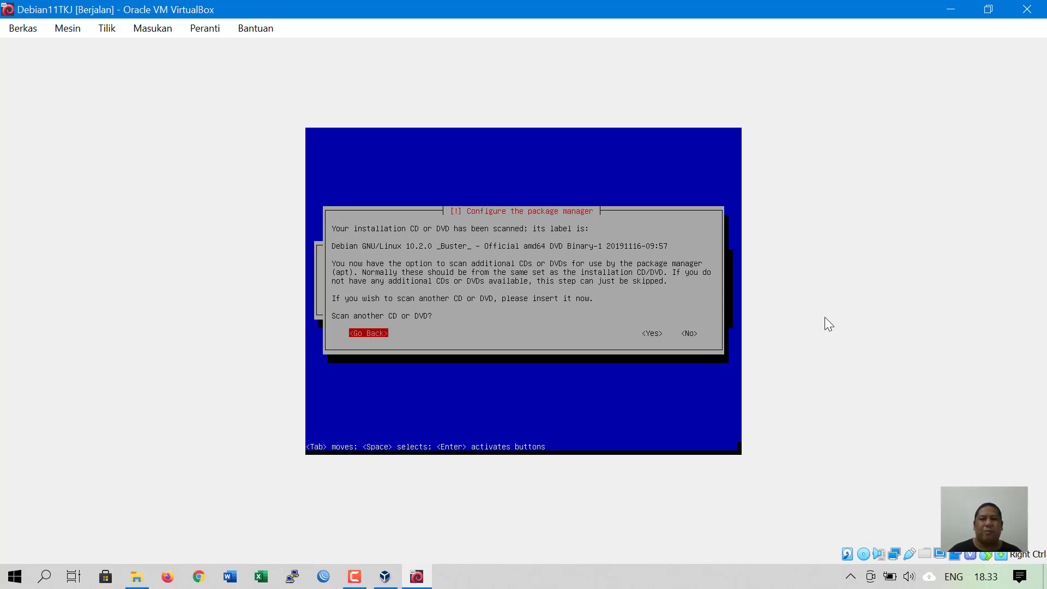
key("Tab")
key("Tab")
key("Tab")
key("Tab")
key("Tab")
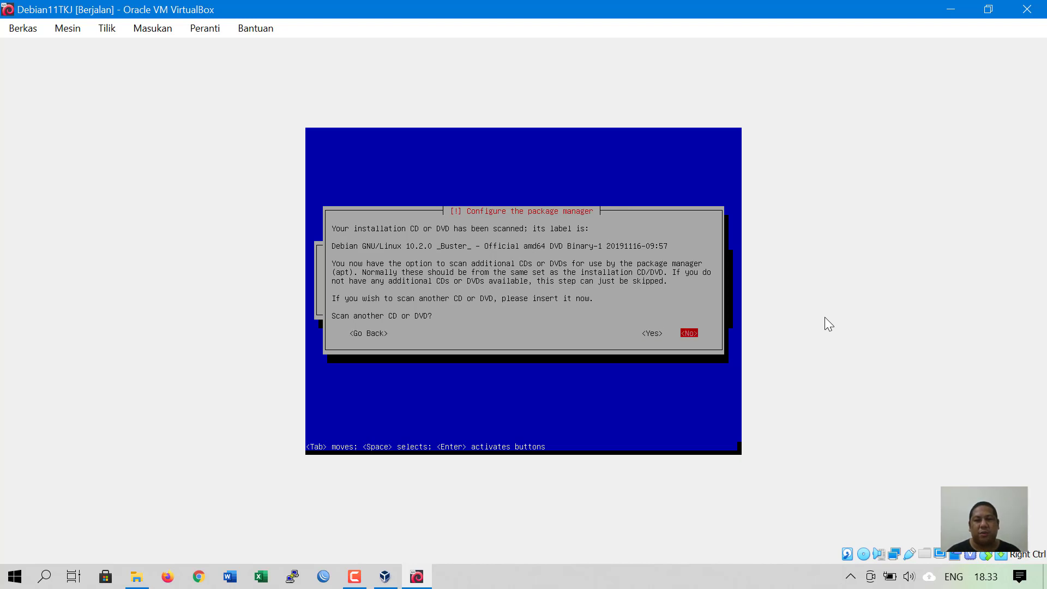
key("Tab")
key("Tab")
key("Tab")
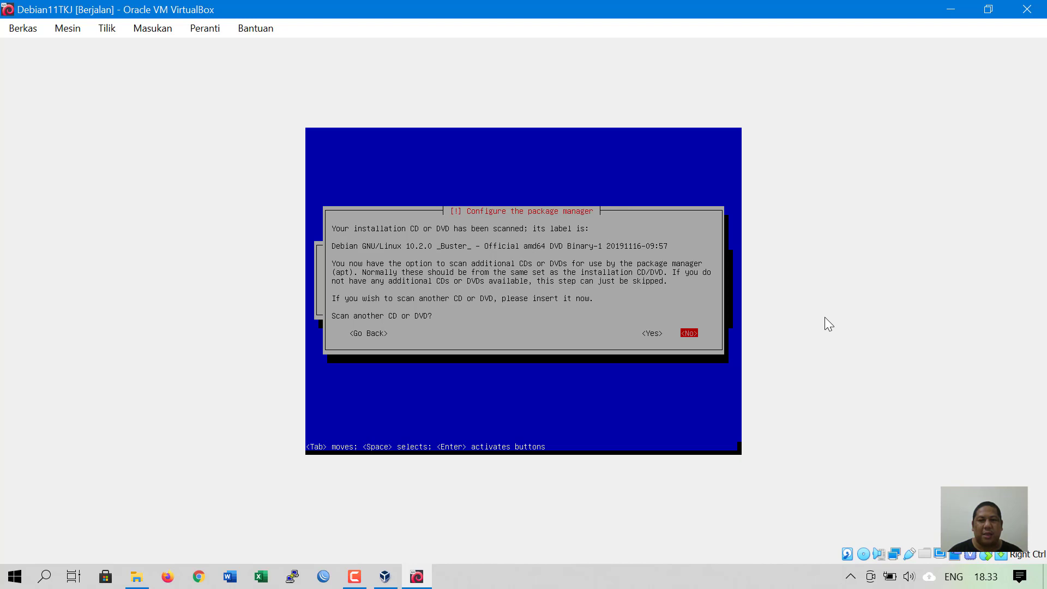
key("Tab")
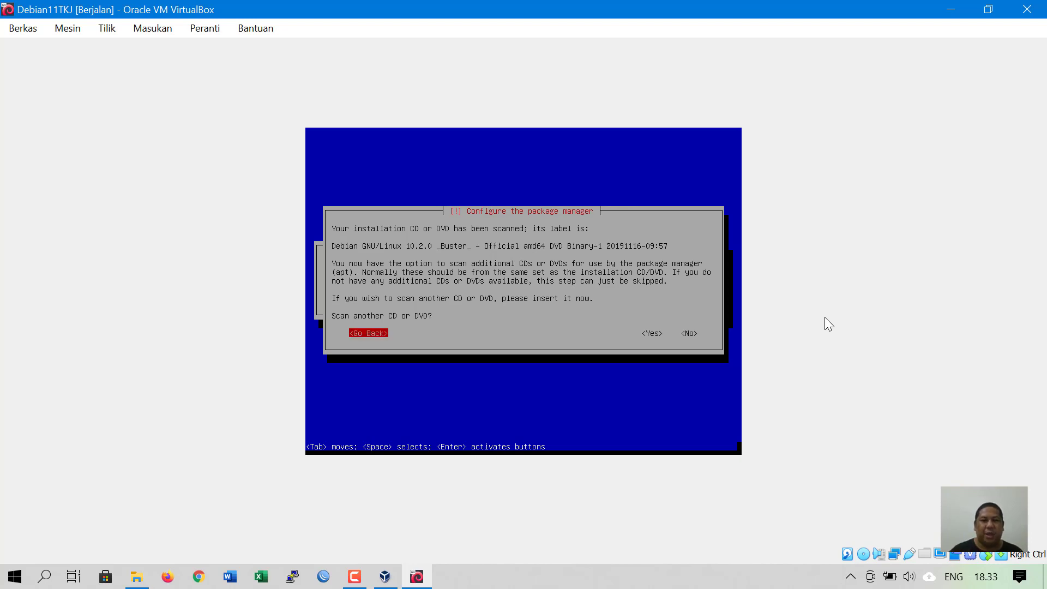
key("Tab")
key("Tab")
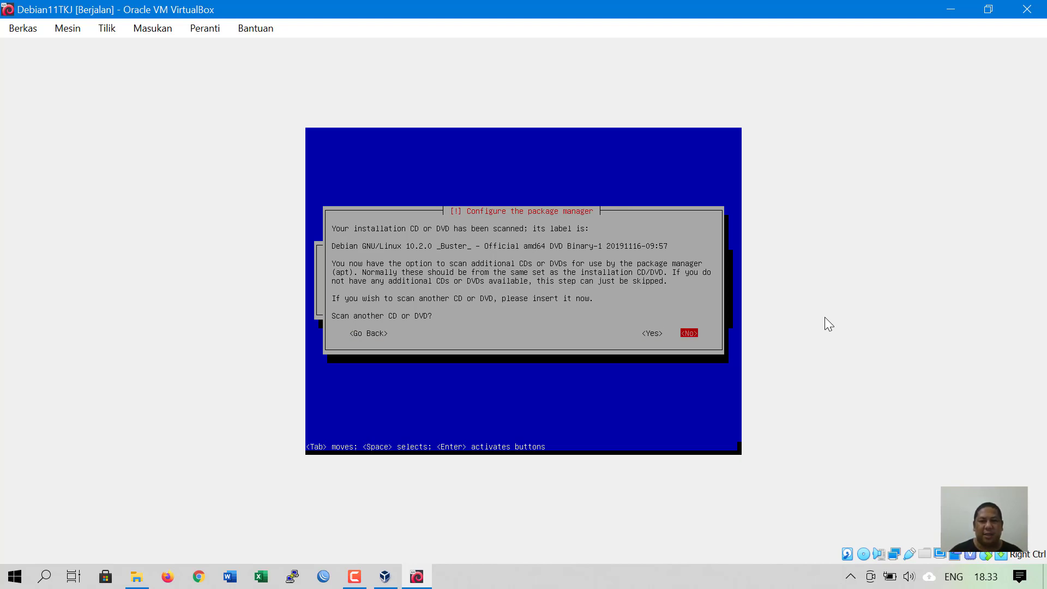
key("Return")
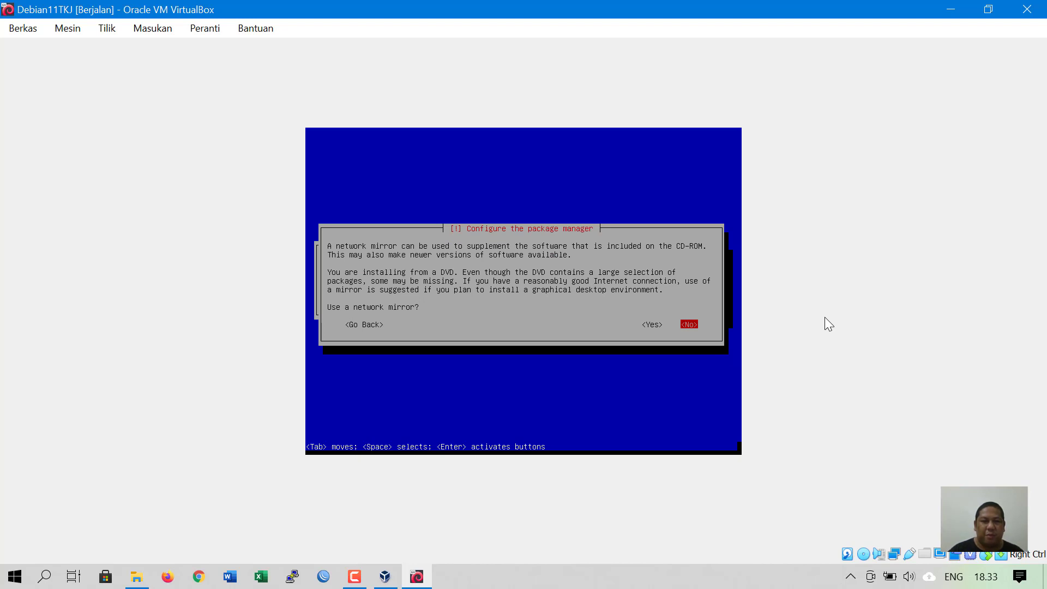
- Decline the network mirror and the popularity-contest package usage survey
key("Return")
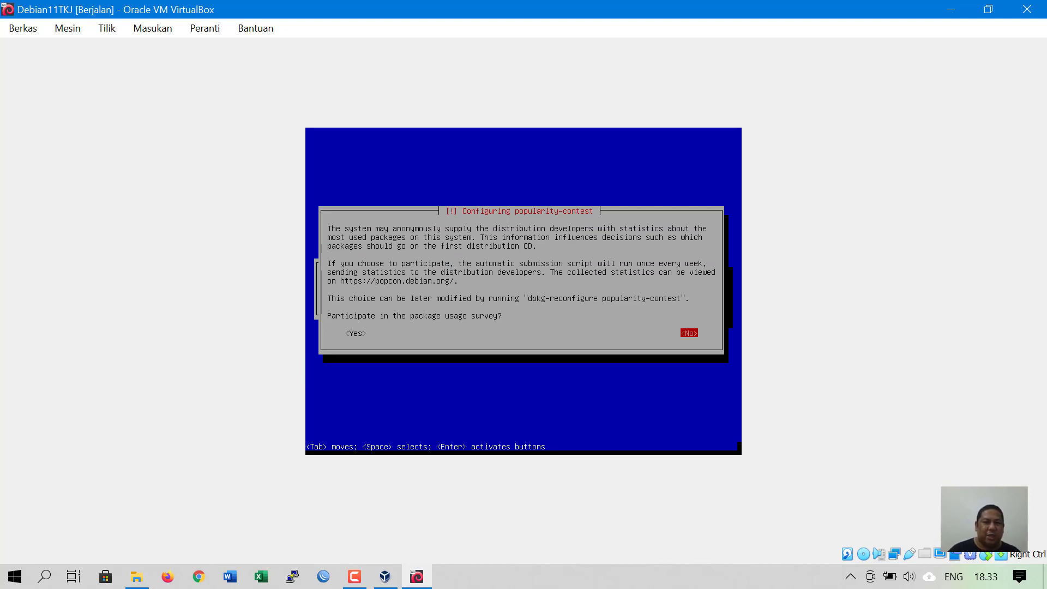
key("Tab")
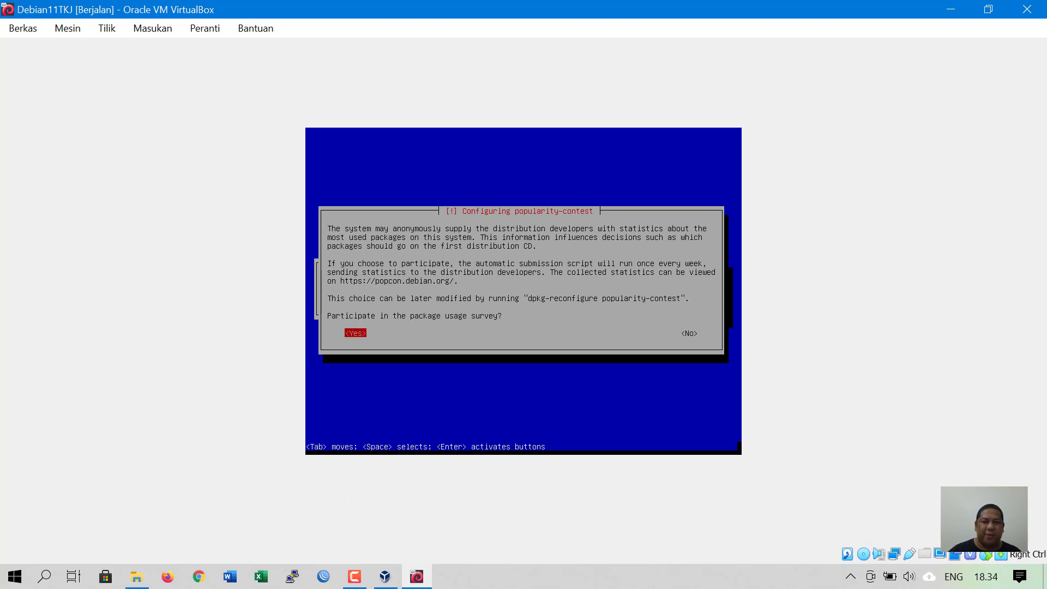
key("Tab")
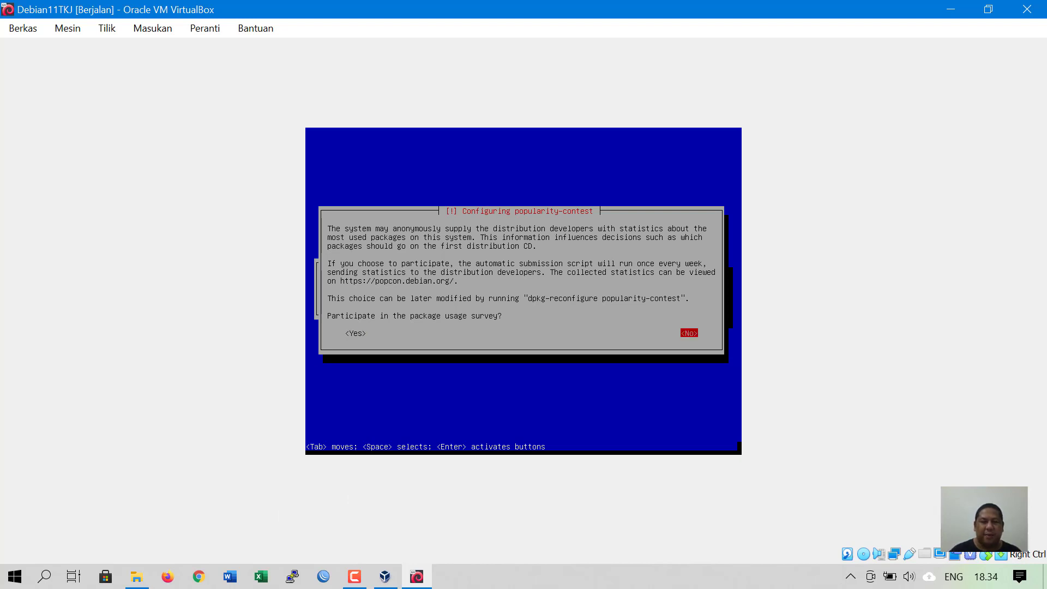
key("Return")
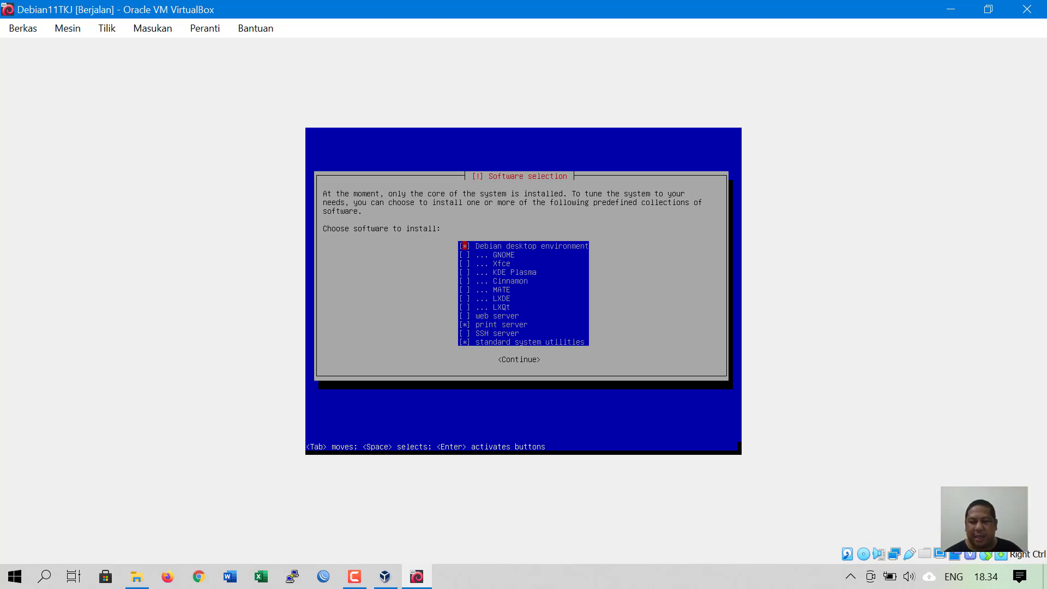
- Uncheck Debian desktop environment in the software selection list
key("Down")
key("Down")
key("Down")
key("Down")
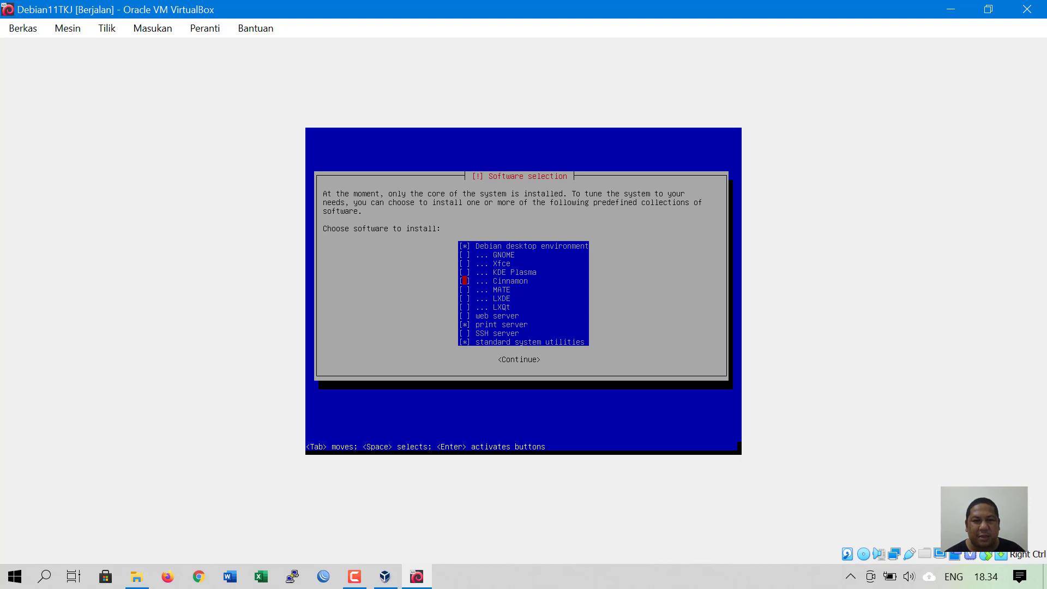
key("Up")
key("Up")
key("Up")
key("Up")
key("Down")
key("Down")
key("Down")
key("Up")
key("Up")
key("Up")
key("Down")
key("Down")
key("Down")
key("Down")
key("Down")
key("Down")
key("Down")
key("Down")
key("Down")
key("Down")
key("Down")
key("Up")
key("Up")
key("Up")
key("Up")
key("Up")
key("Up")
key("Up")
key("Up")
key("Up")
key("Up")
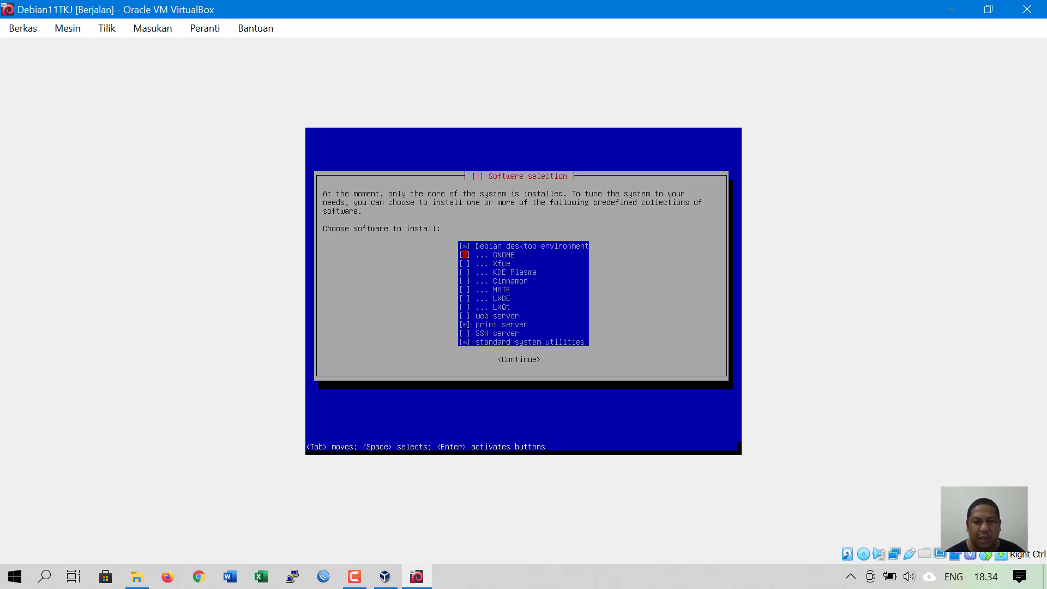
key("Up")
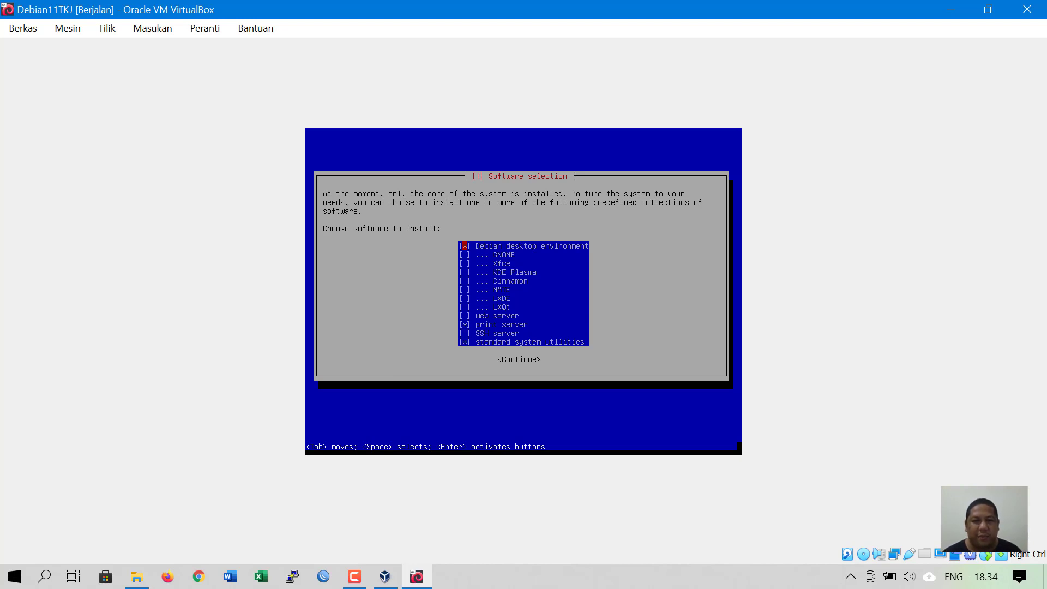
key("Down")
key("Down")
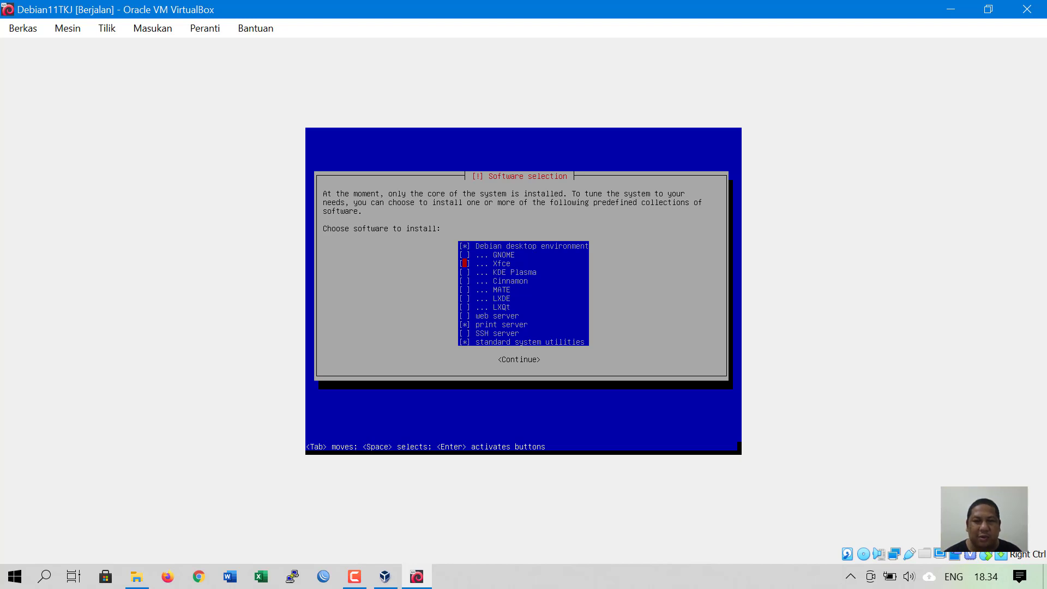
key("Up")
key("Up")
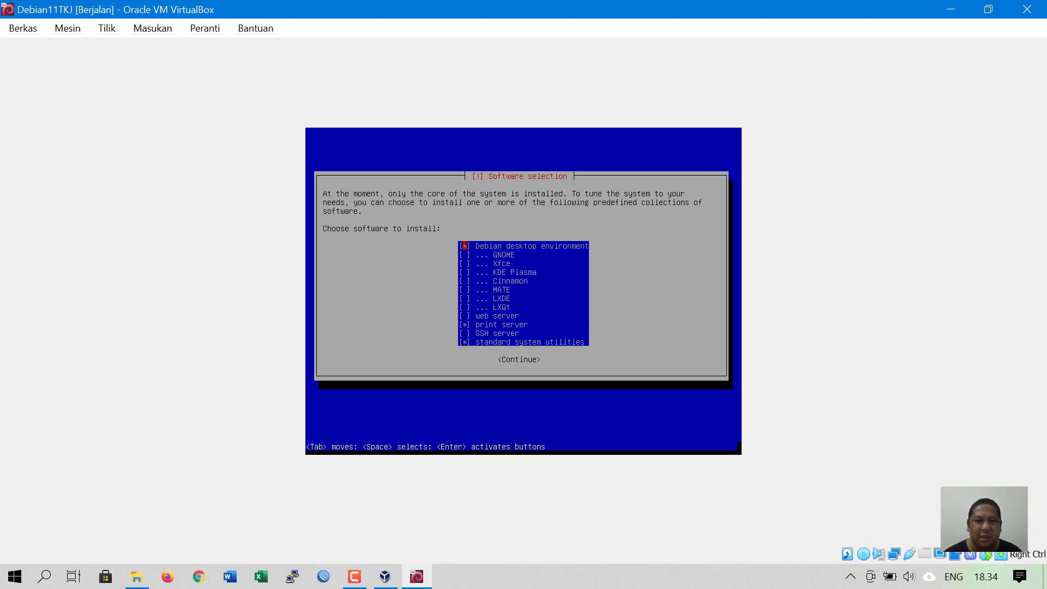
key("space")
- Uncheck print server, keep standard system utilities, and confirm the software selection
key("Down")
key("Down")
key("Down")
key("Down")
key("Down")
key("Down")
key("Down")
key("Down")
key("Down")
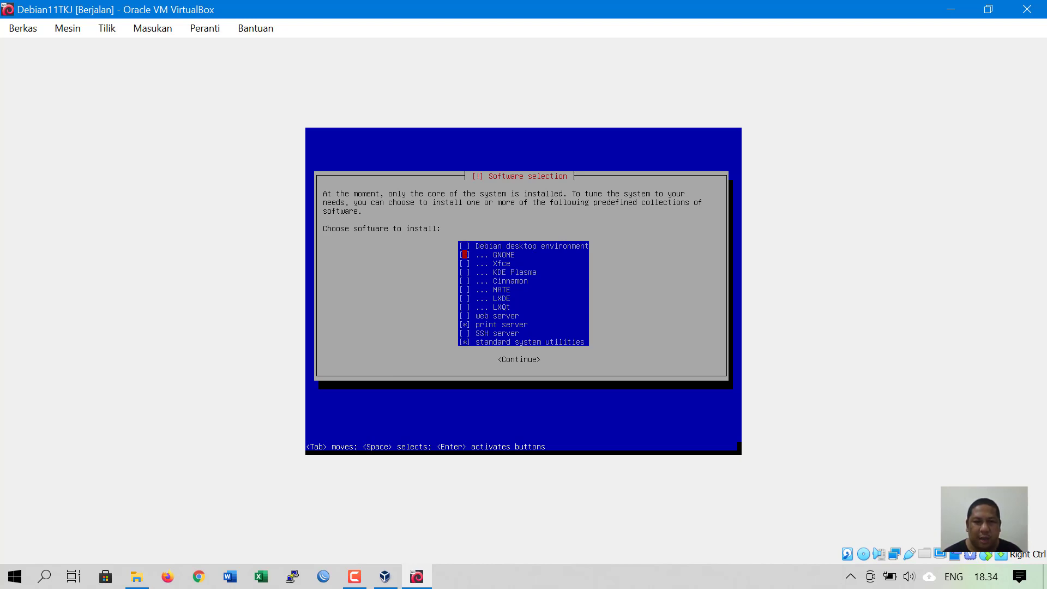
key("Down")
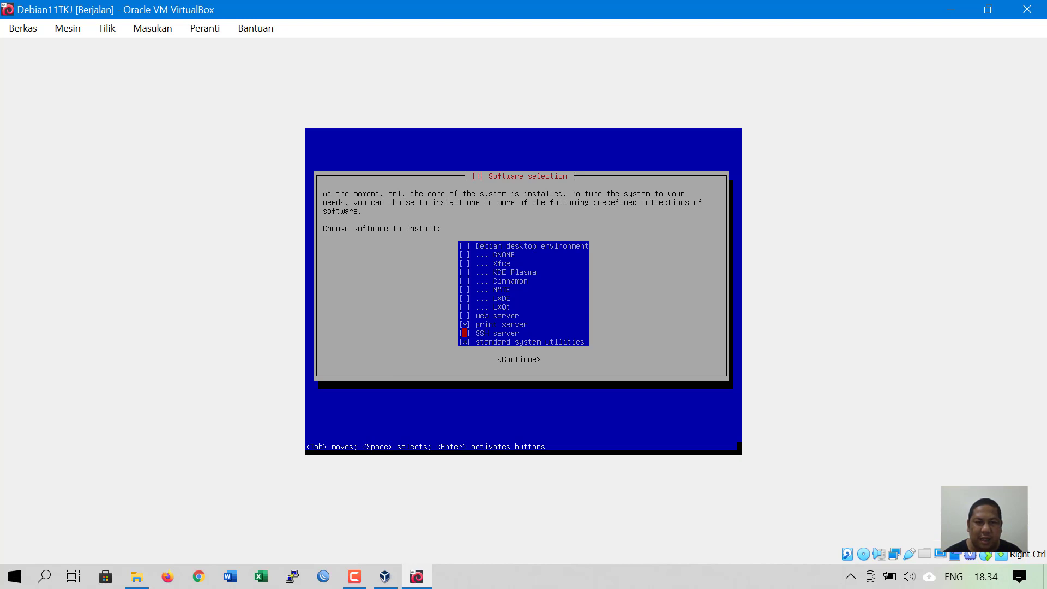
key("Up")
key("Down")
key("Down")
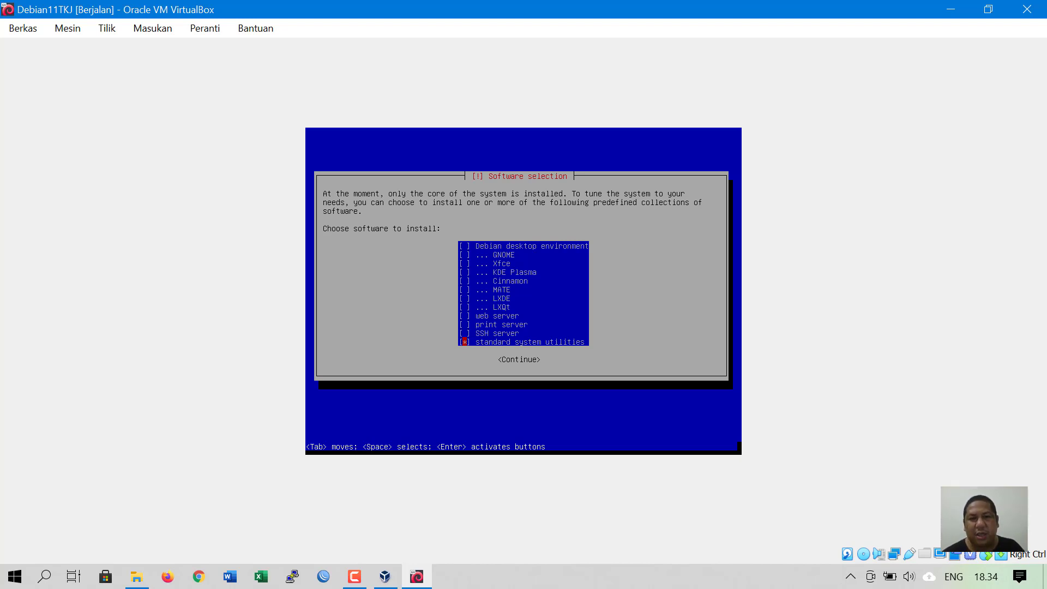
key("Up")
key("Up")
key("Up")
key("Down")
key("Down")
key("Down")
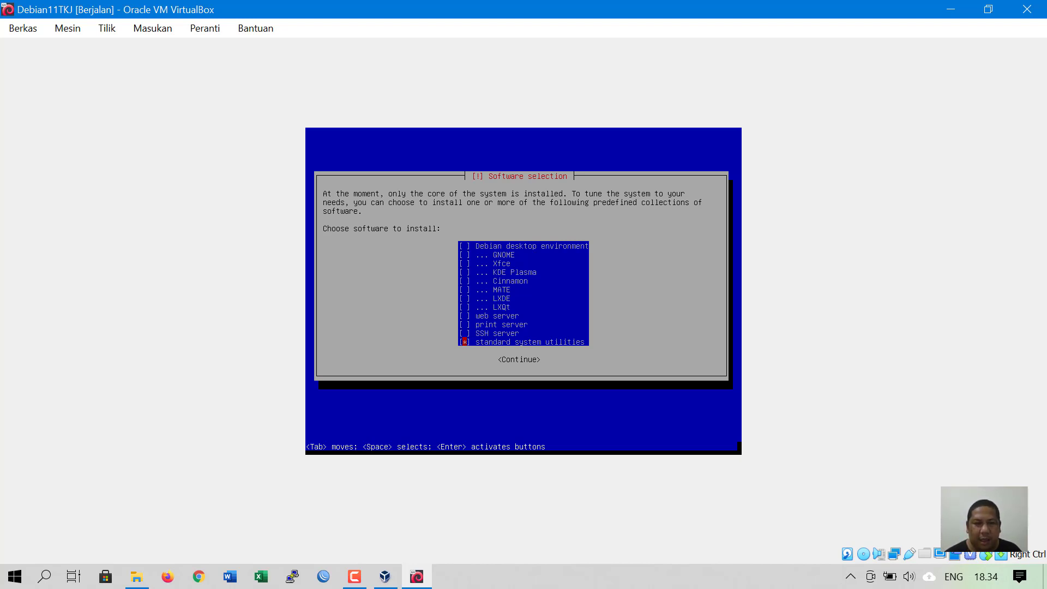
key("Up")
key("Up")
key("Up")
key("Up")
key("Up")
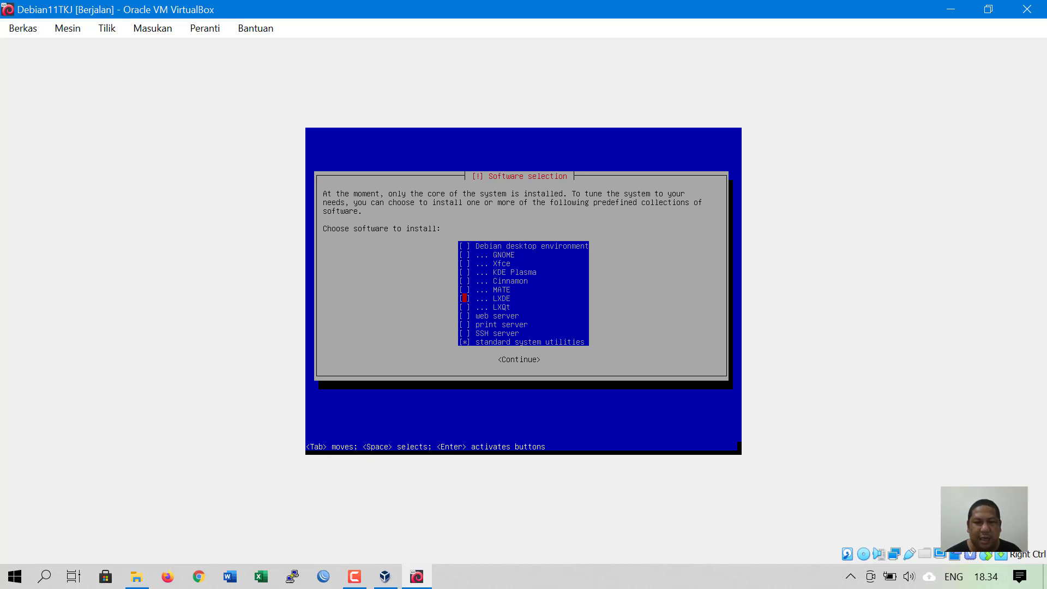
key("Down")
key("Down")
key("Down")
key("Down")
key("Down")
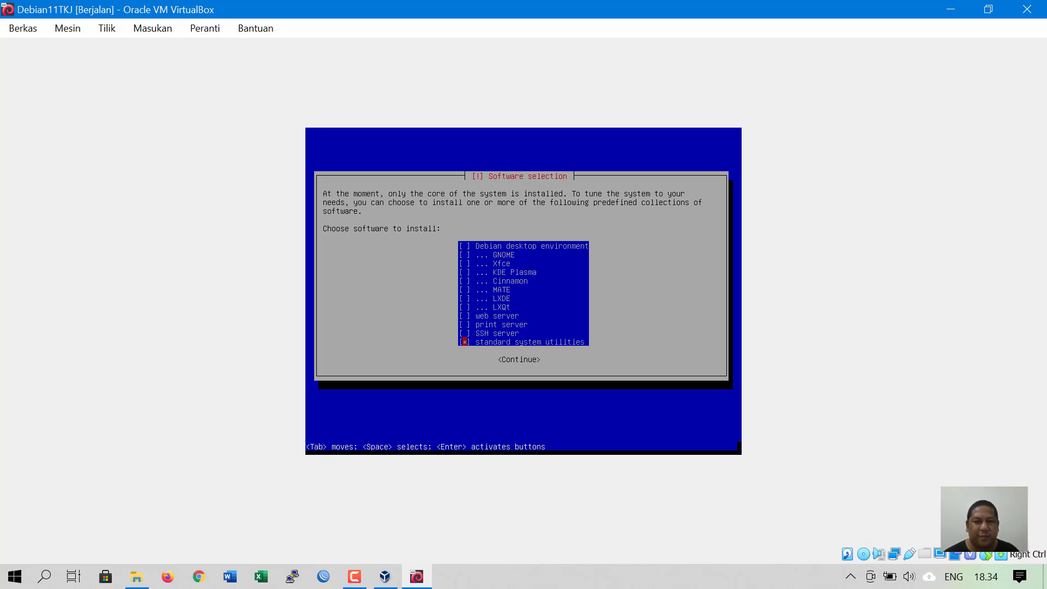
key("Tab")
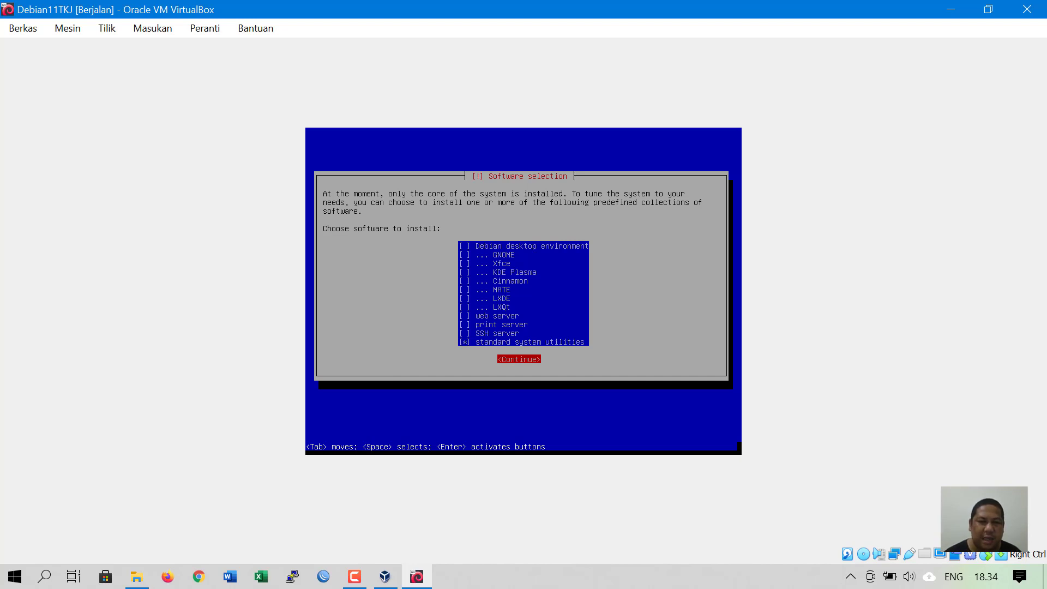
key("Return")
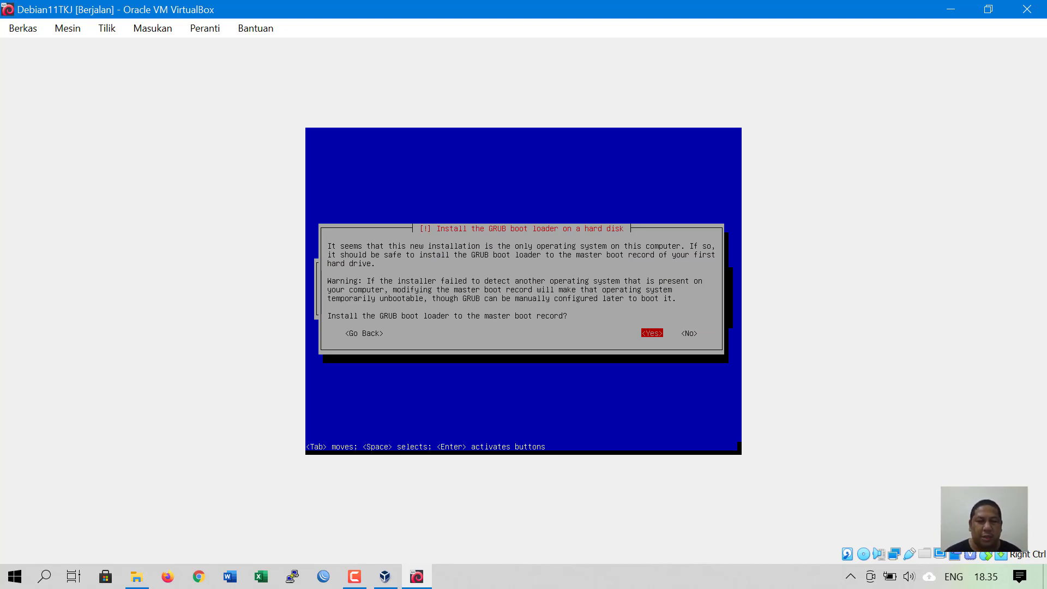
- Agree to install the GRUB boot loader to the master boot record
key("Tab")
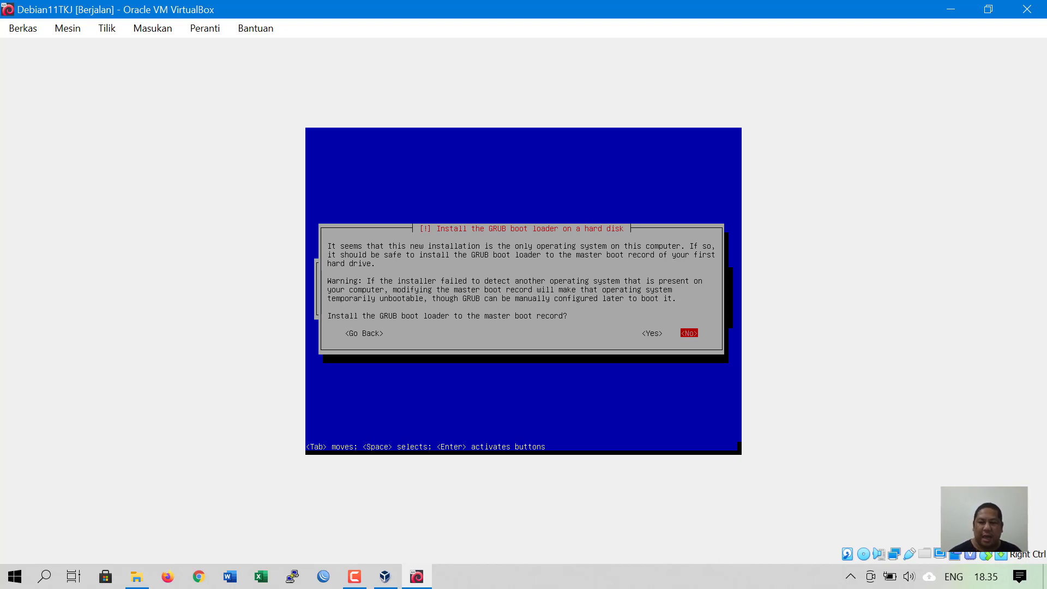
key("Tab")
key("Tab")
key("Tab")
key("Tab")
key("Tab")
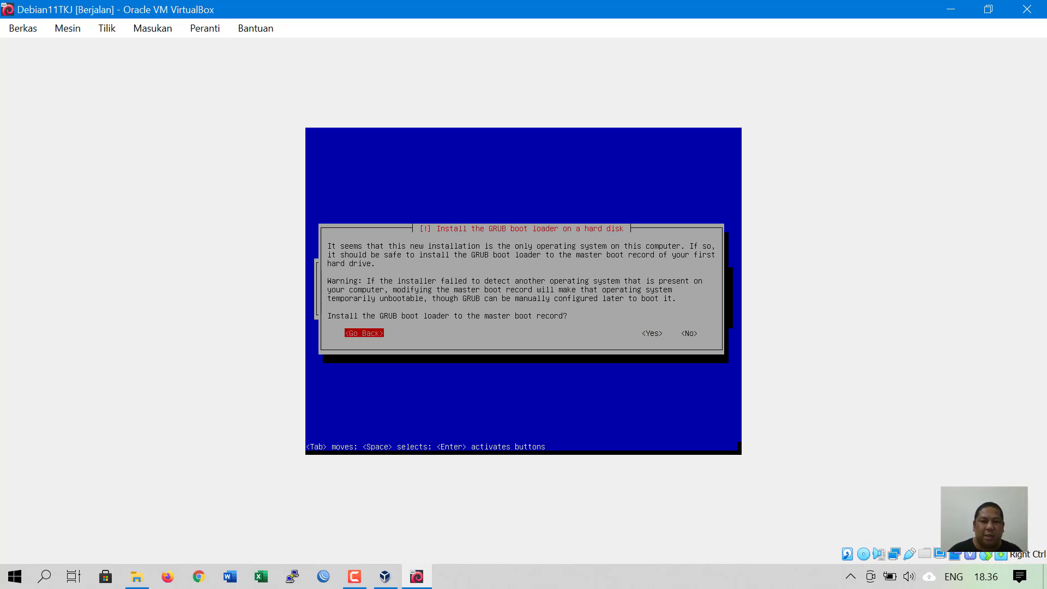
key("Tab")
key("Tab")
key("Tab")
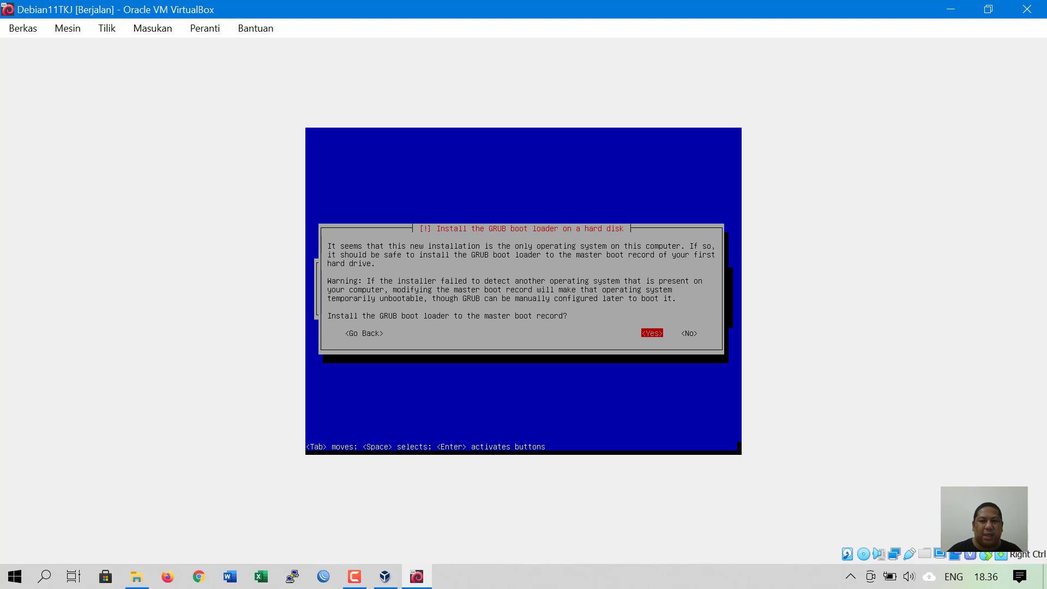
key("Tab")
key("Tab")
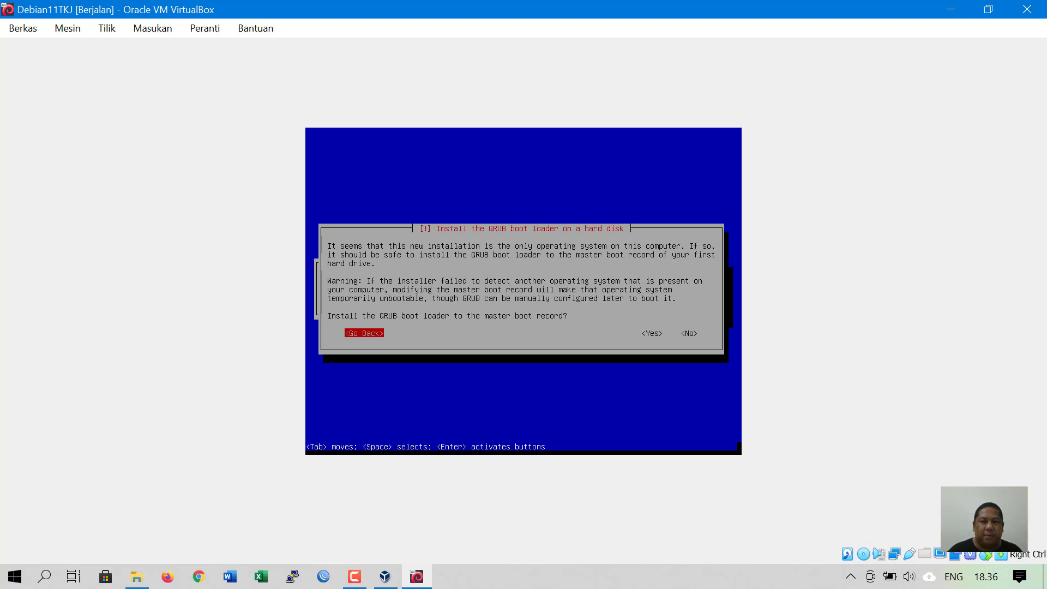
key("Tab")
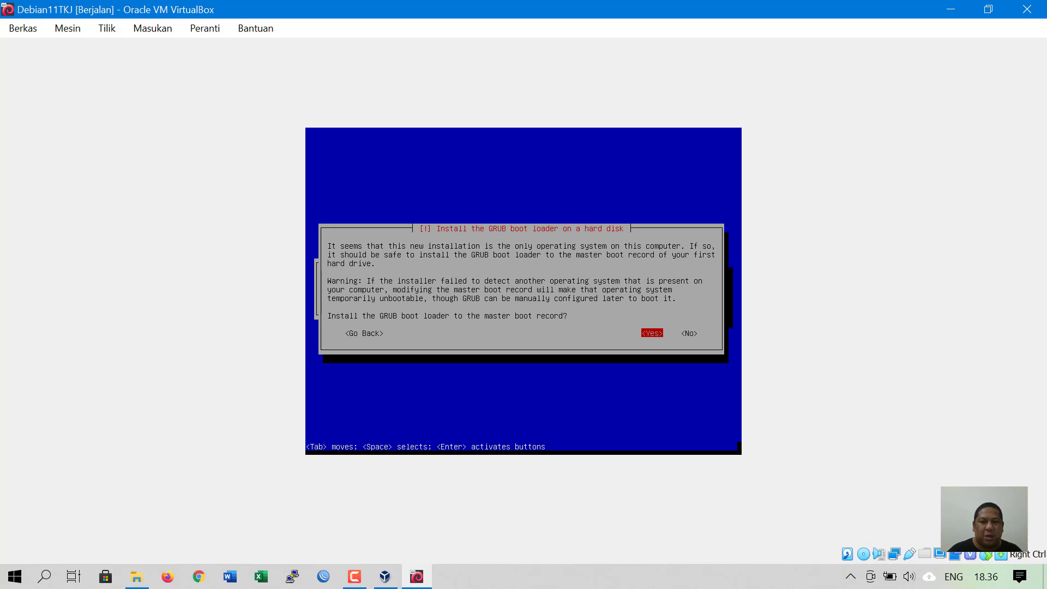
key("Return")
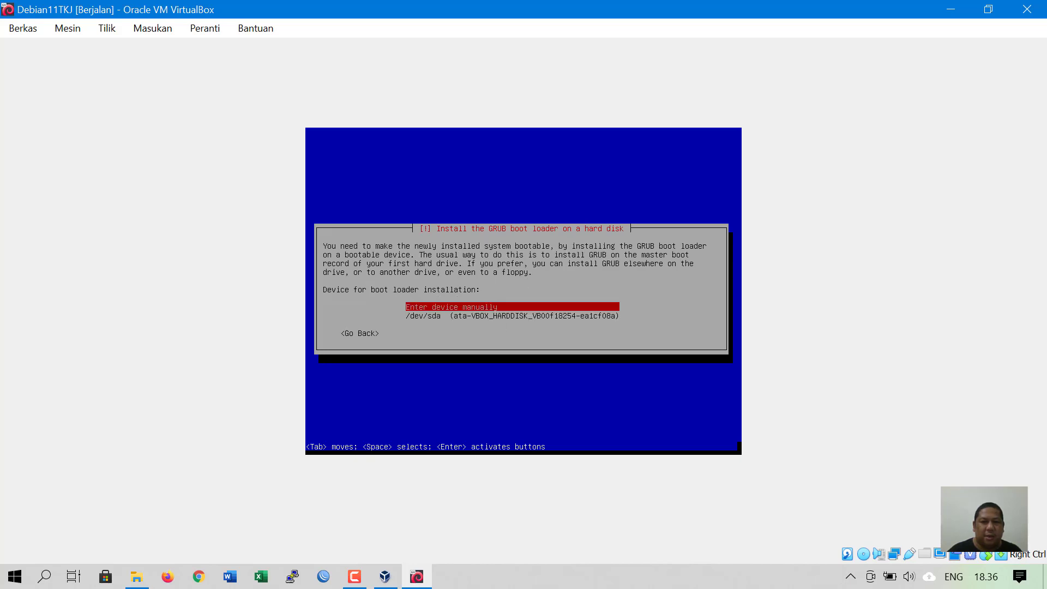
- Choose /dev/sda as the GRUB boot loader device
key("Down")
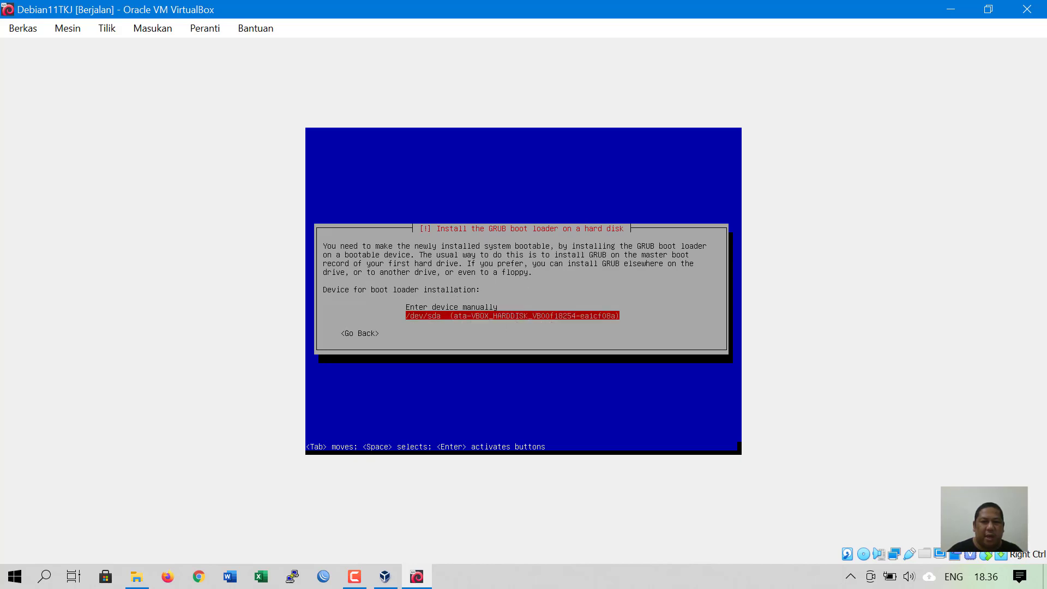
key("Up")
key("Down")
key("Return")
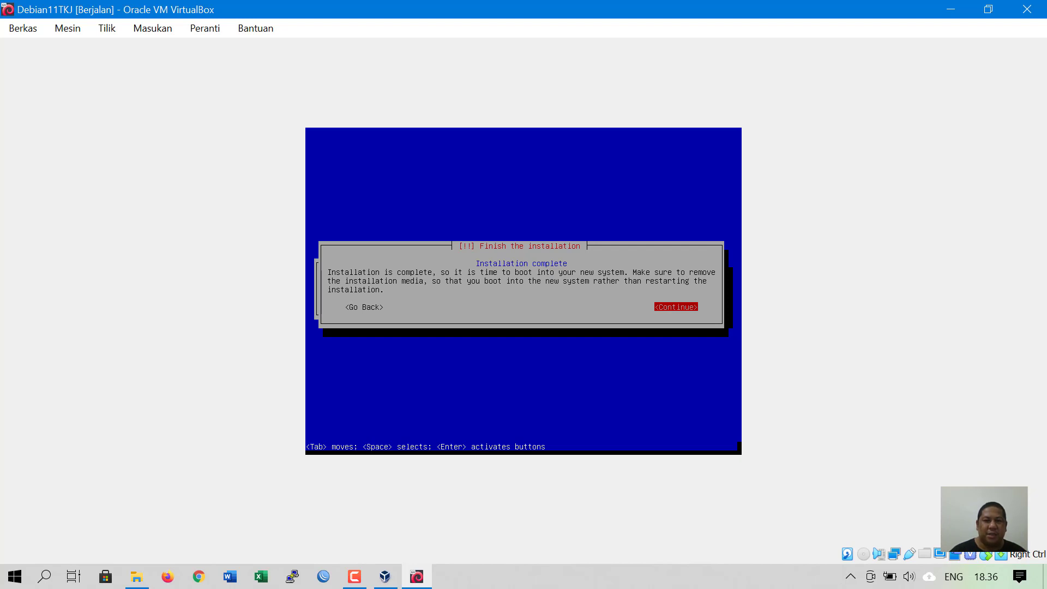
- Finish the installation, reboot, and start the Debian GNU/Linux entry from the GRUB menu
key("Return")
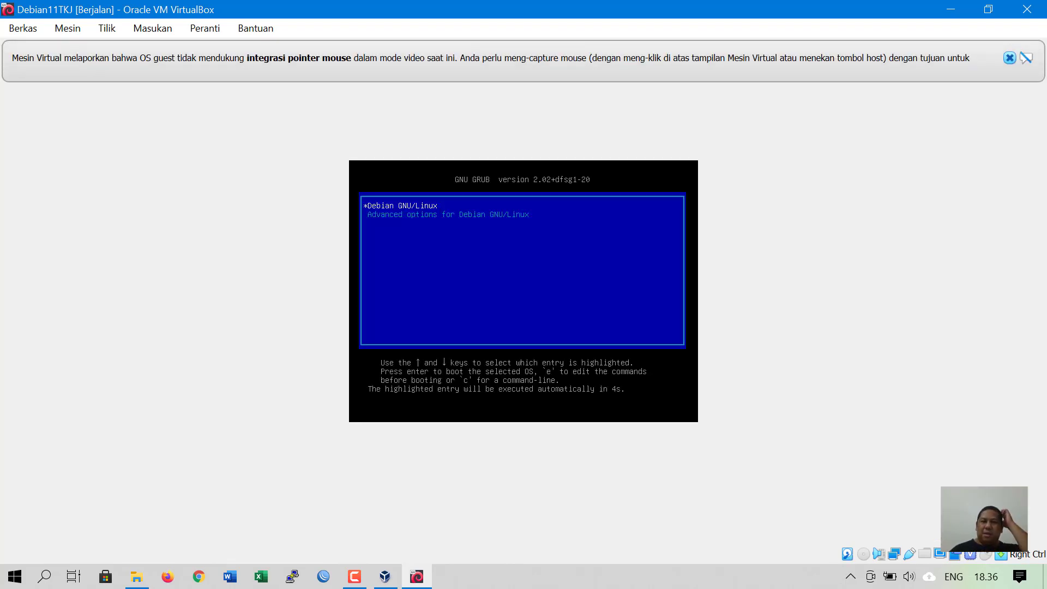
key("Down")
key("Up")
key("Down")
key("Up")
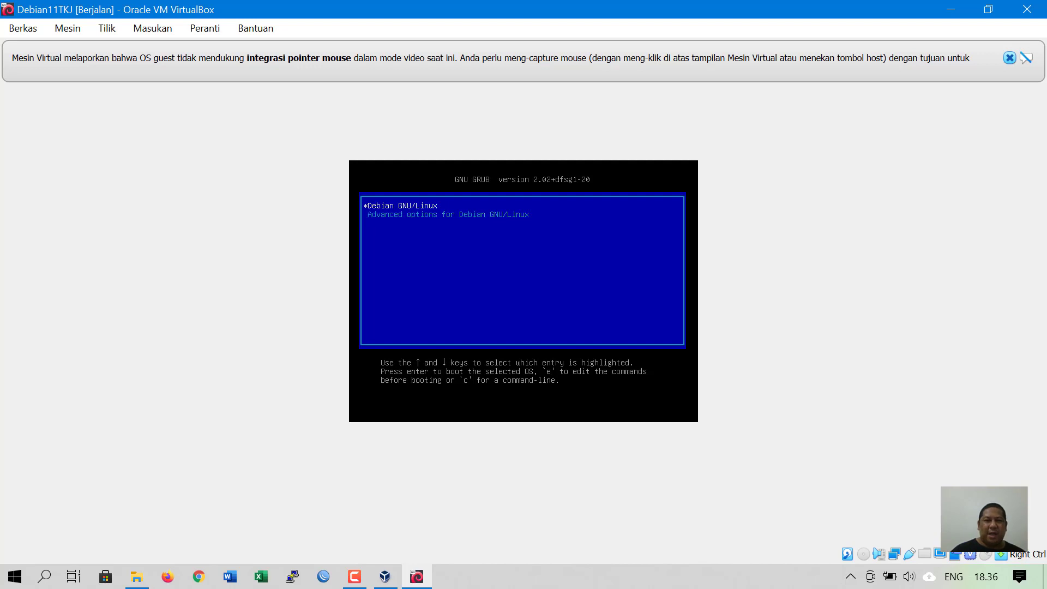
key("Down")
key("Up")
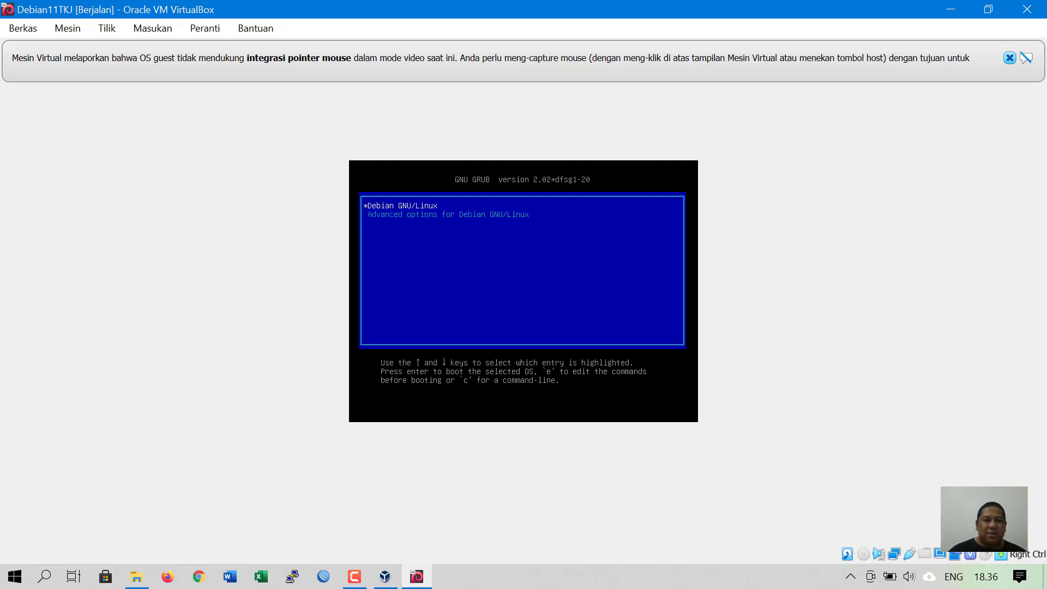
key("Return")
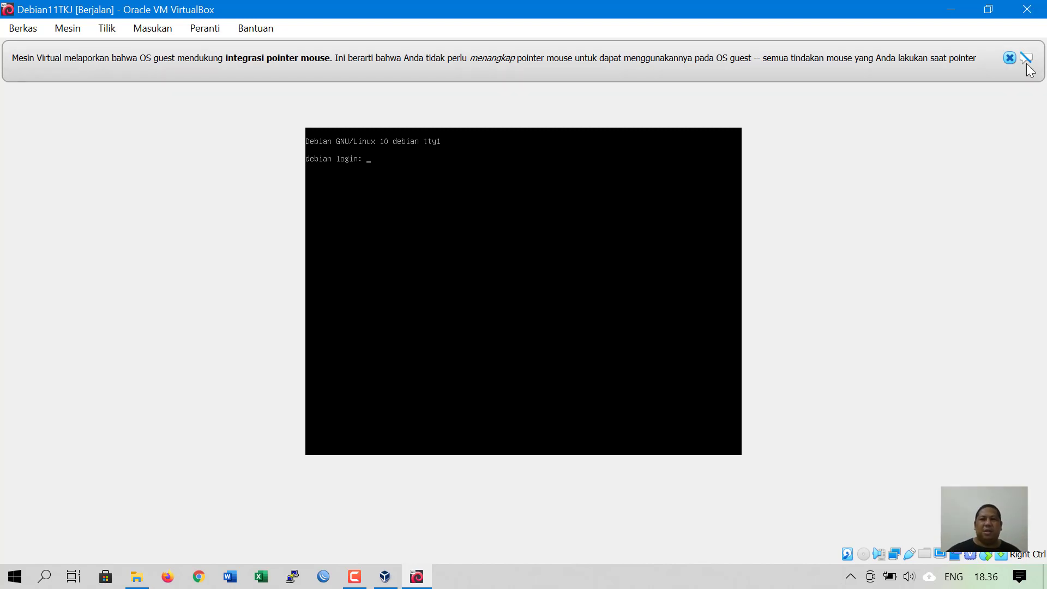
- Dismiss the mouse-integration notice and log in with the regular user's name and password
left_click(1009, 58)
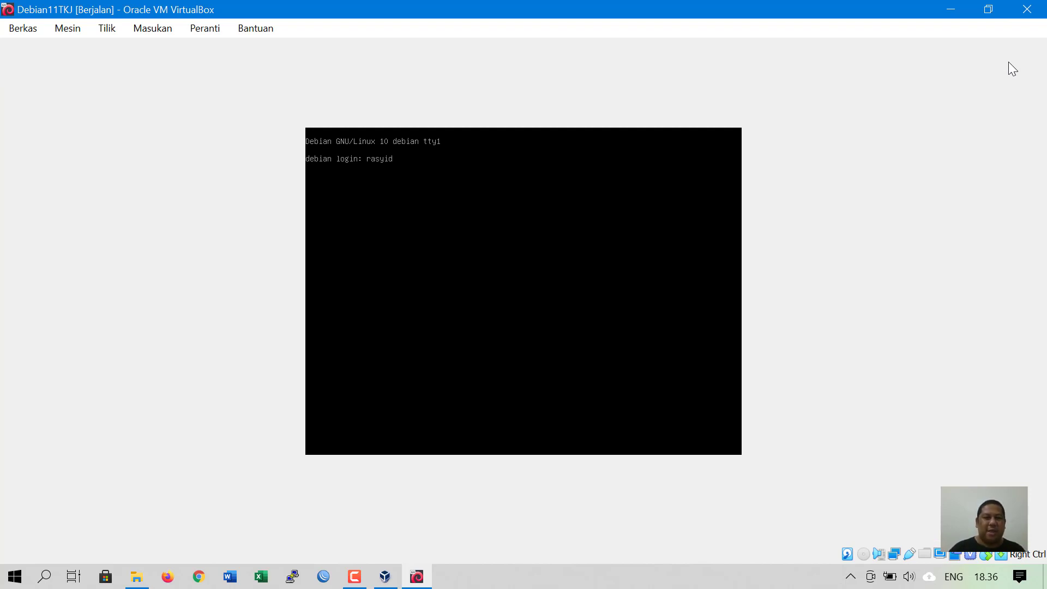
key("Return")
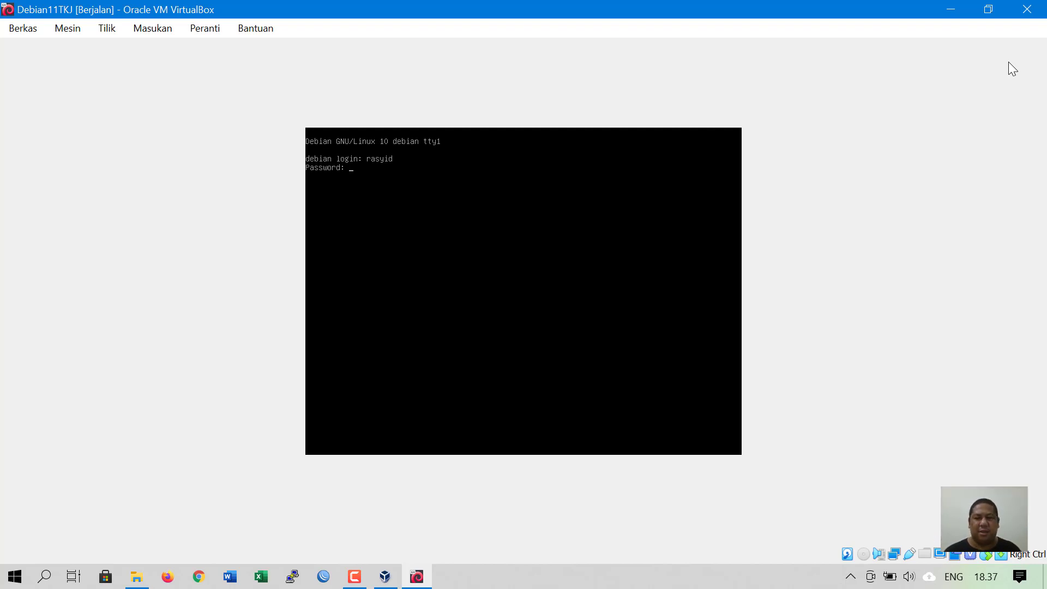
key("Return")
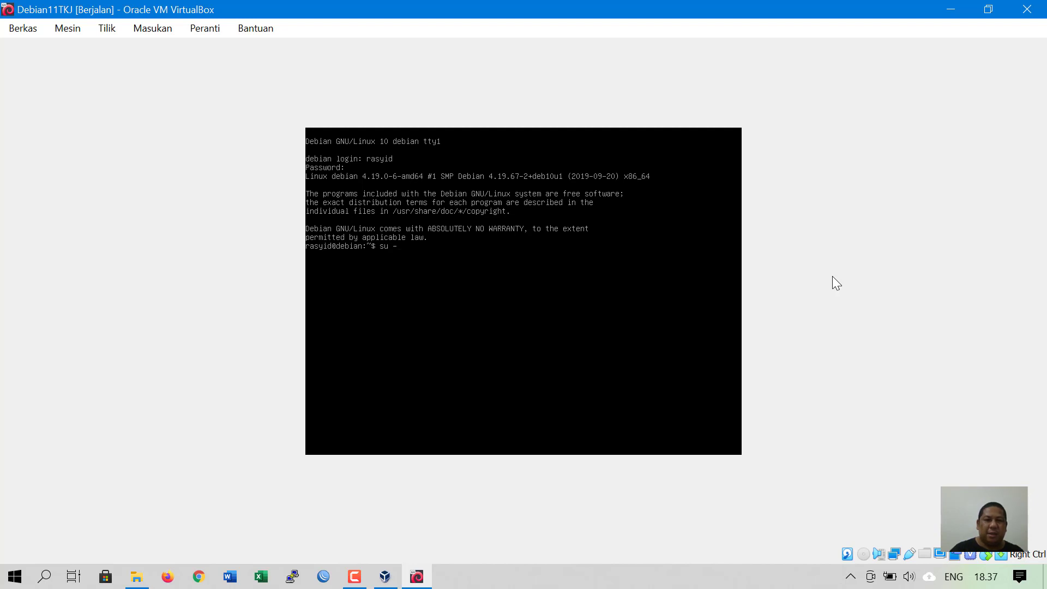
- Switch to root with su - using the root password, exit root, then log out
key("Return")
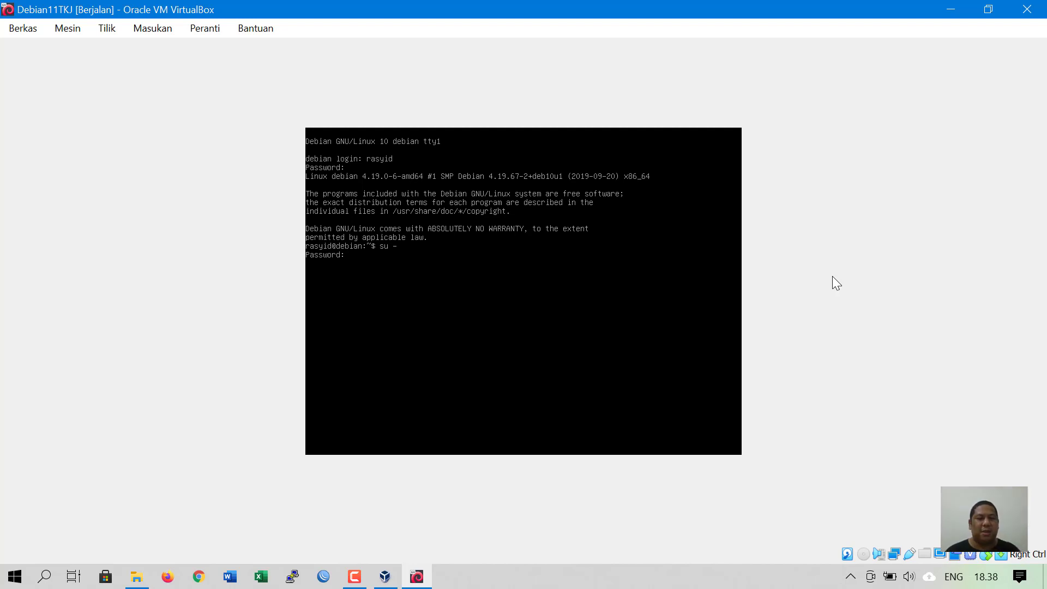
key("Return")
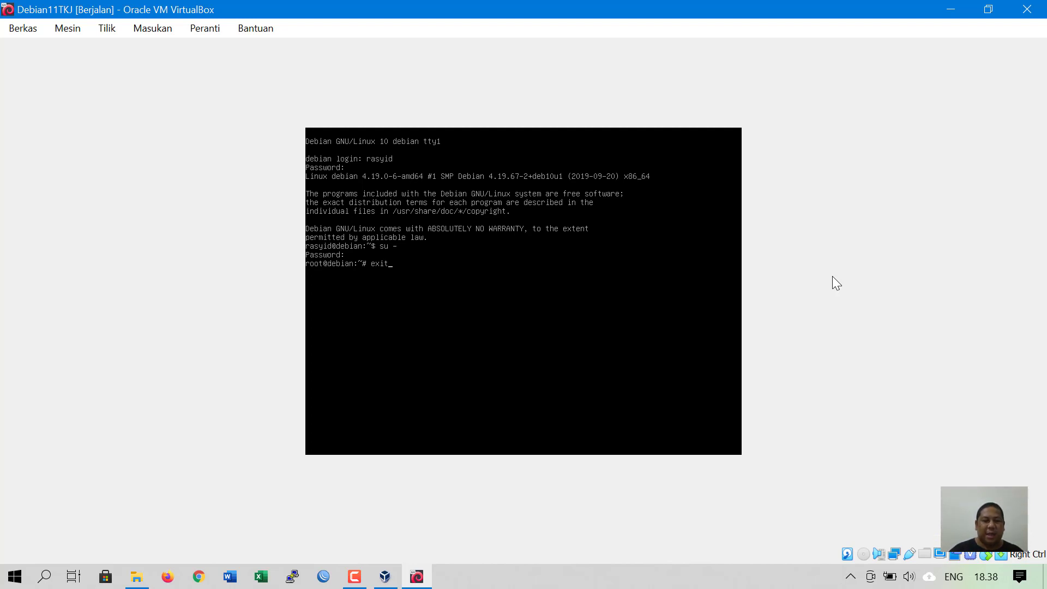
key("Return")
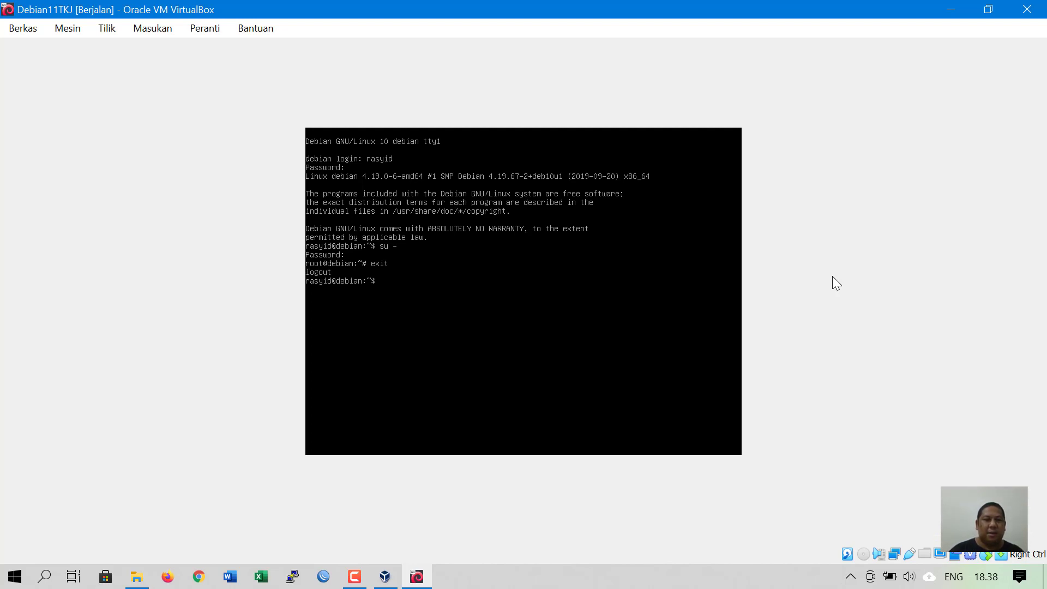
type("exit")
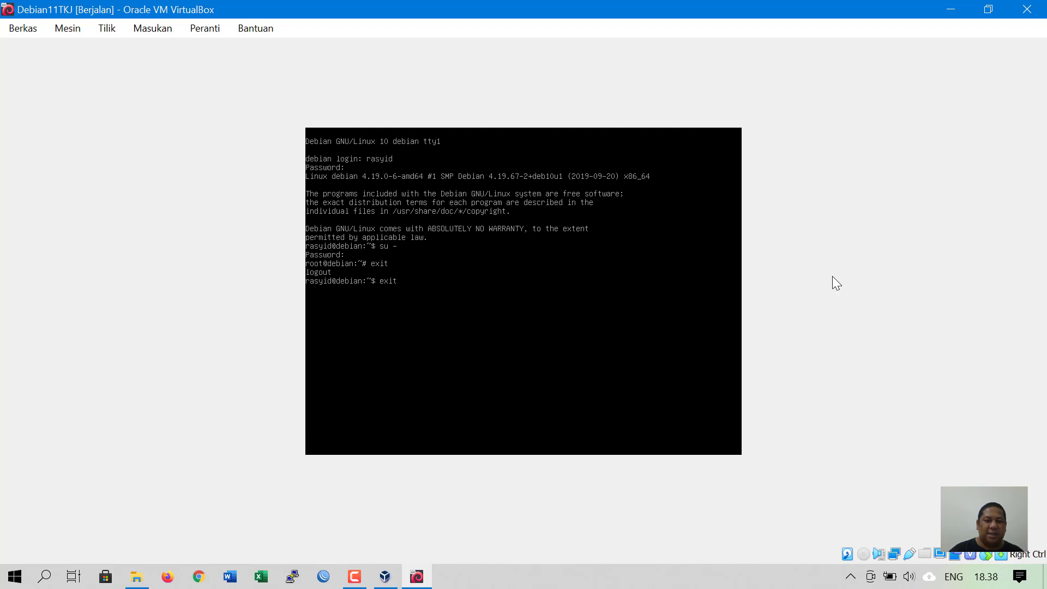
key("Return")
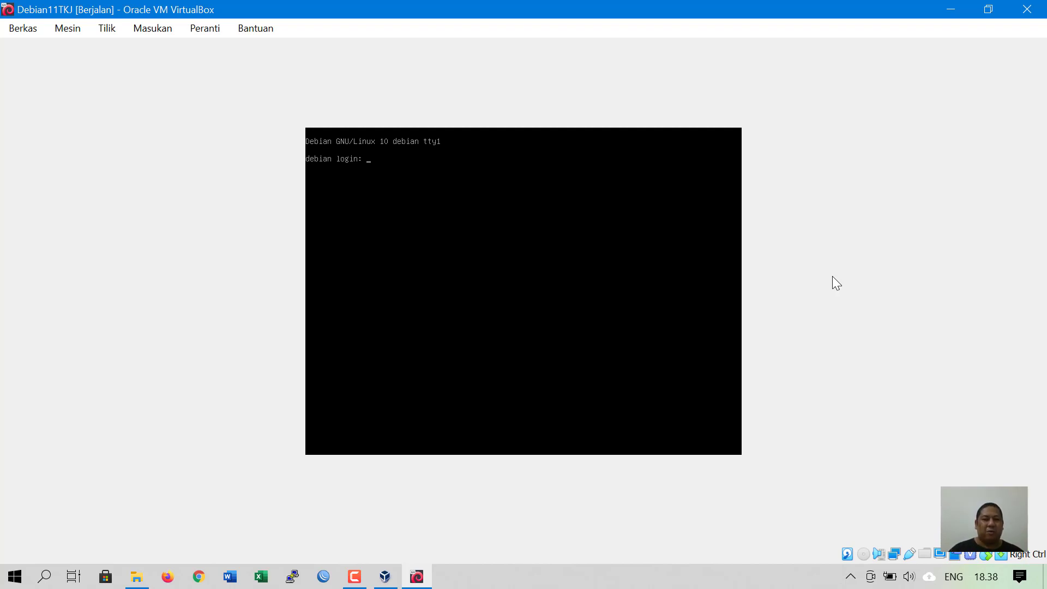
- Log in as root and run poweroff to shut down Debian11TKJ
key("Return")
key("Return")
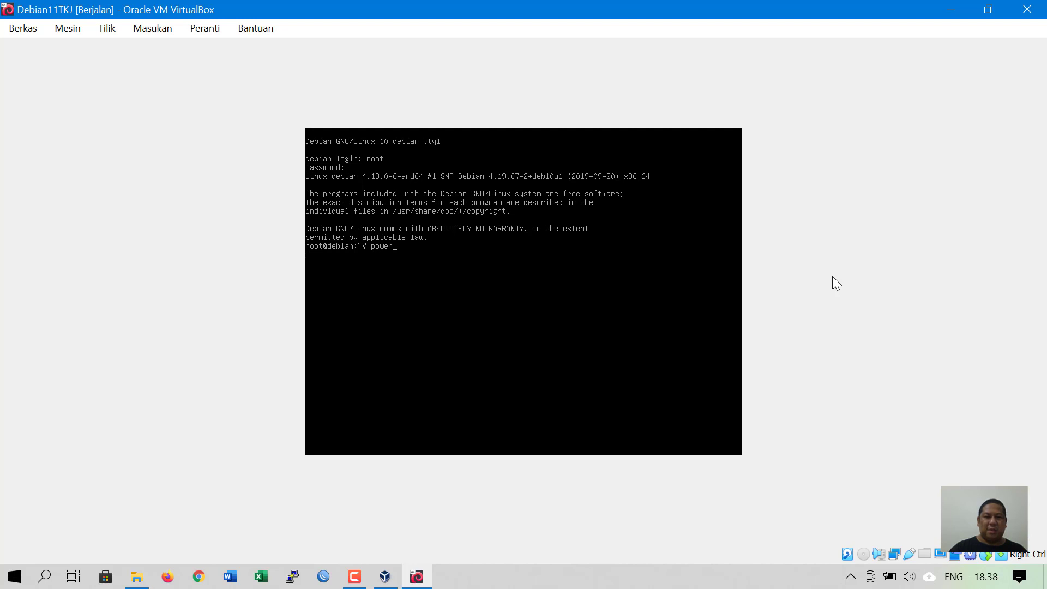
type("ff")
key("BackSpace")
key("BackSpace")
key("BackSpace")
key("BackSpace")
key("BackSpace")
key("BackSpace")
key("BackSpace")
type("reboot")
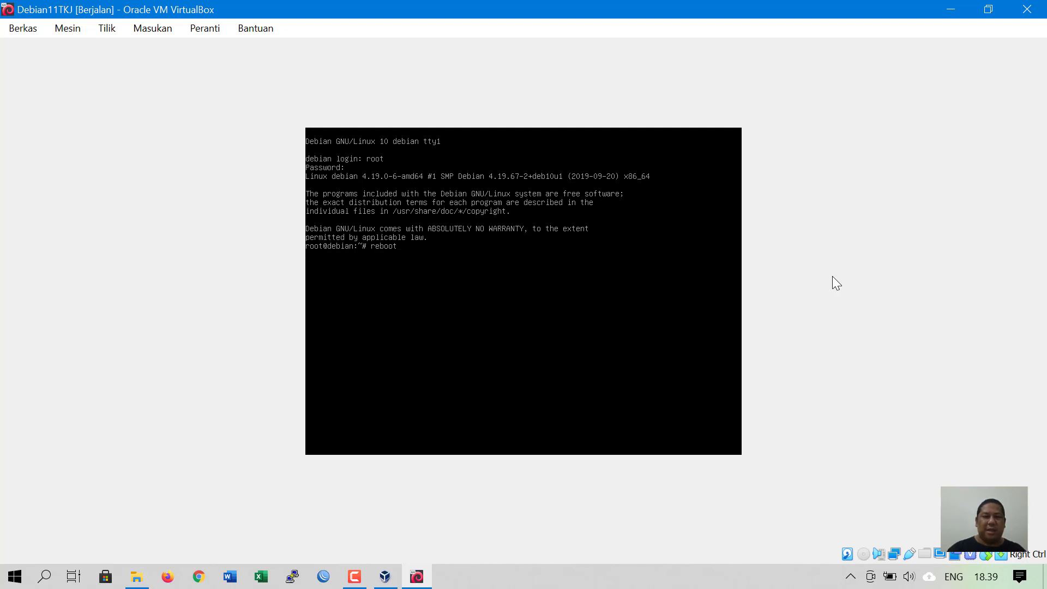
key("BackSpace")
key("BackSpace")
key("BackSpace")
key("BackSpace")
key("BackSpace")
key("BackSpace")
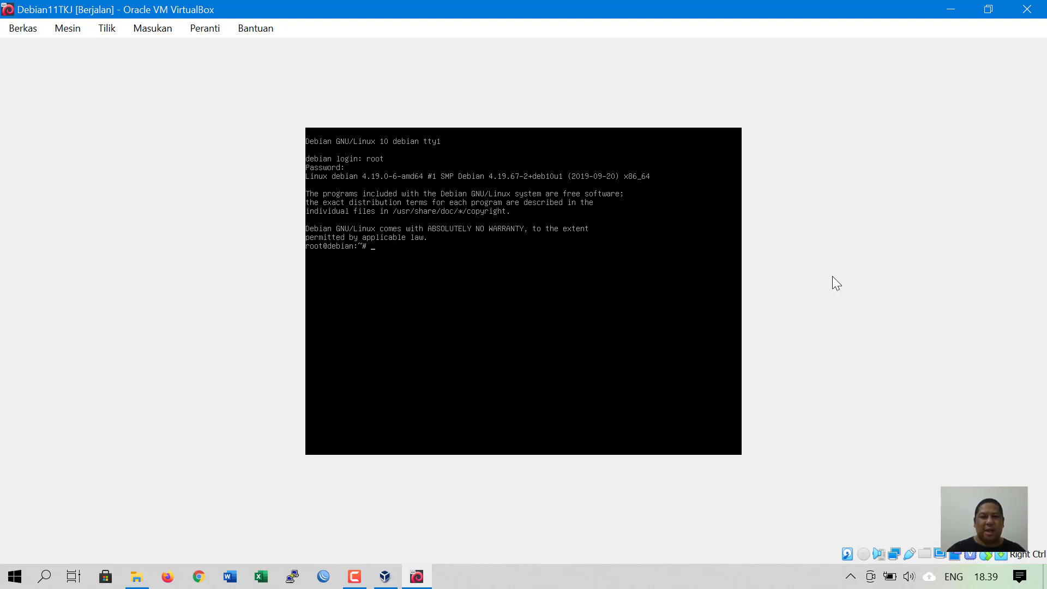
type("powero")
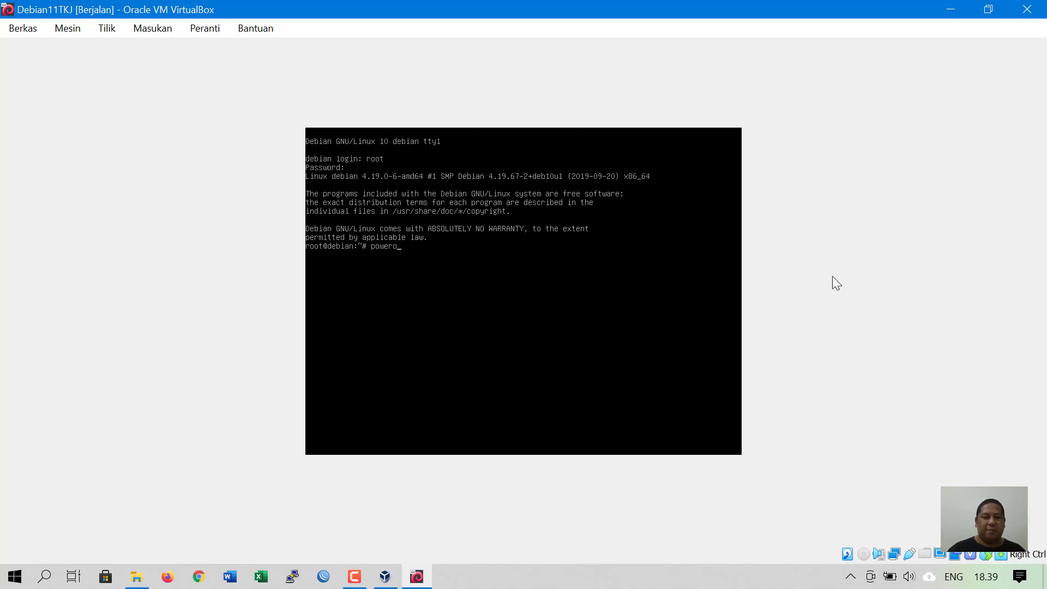
type("ff")
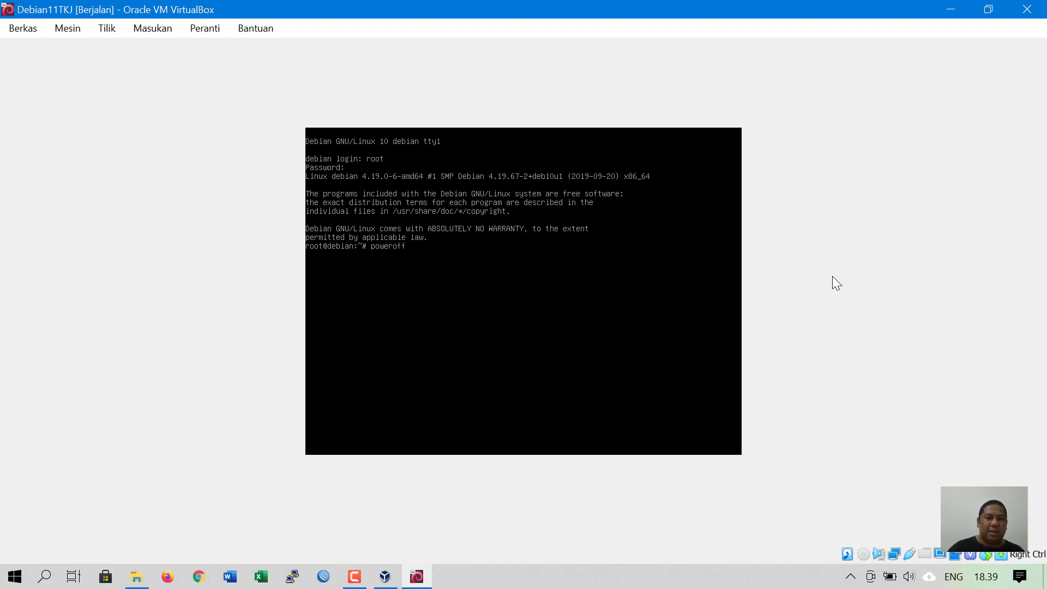
key("Return")
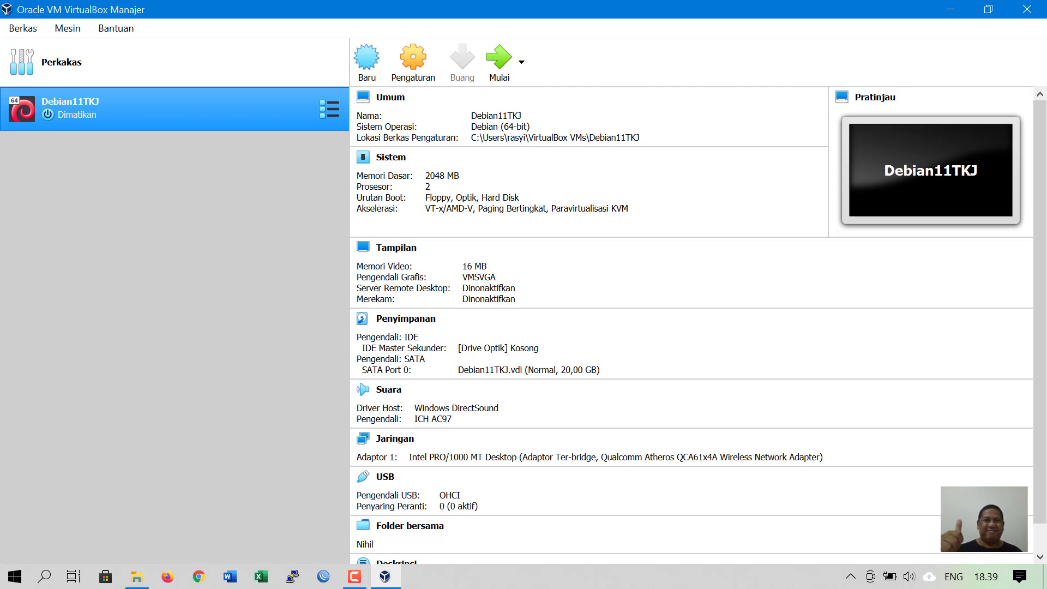
mouse_move(359, 574)
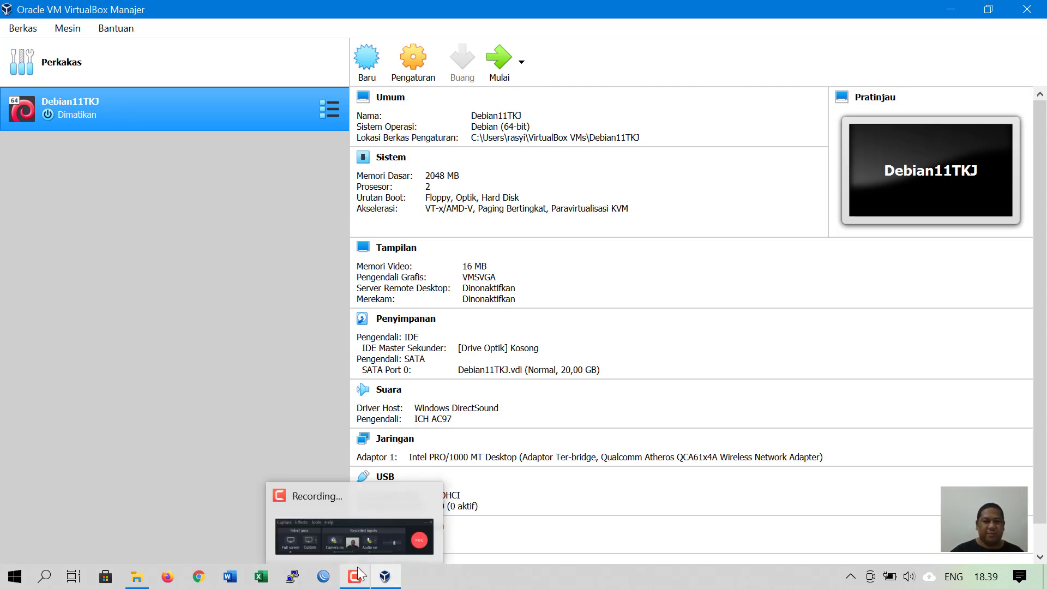